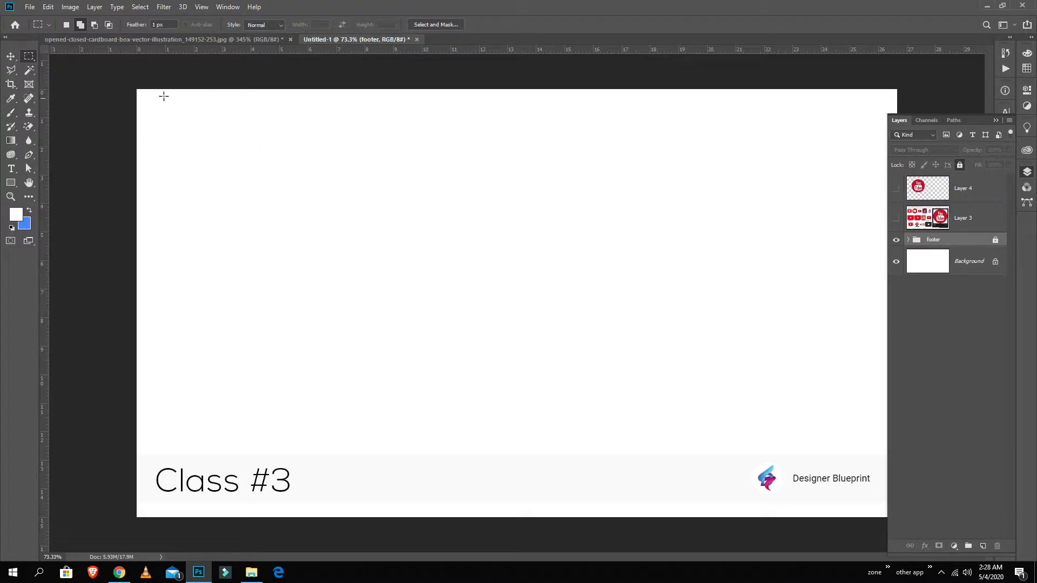
Step: Switch to the Elliptical Marquee tool, draw practice elliptical selections on the canvas, and deselect them
right_click(29, 57)
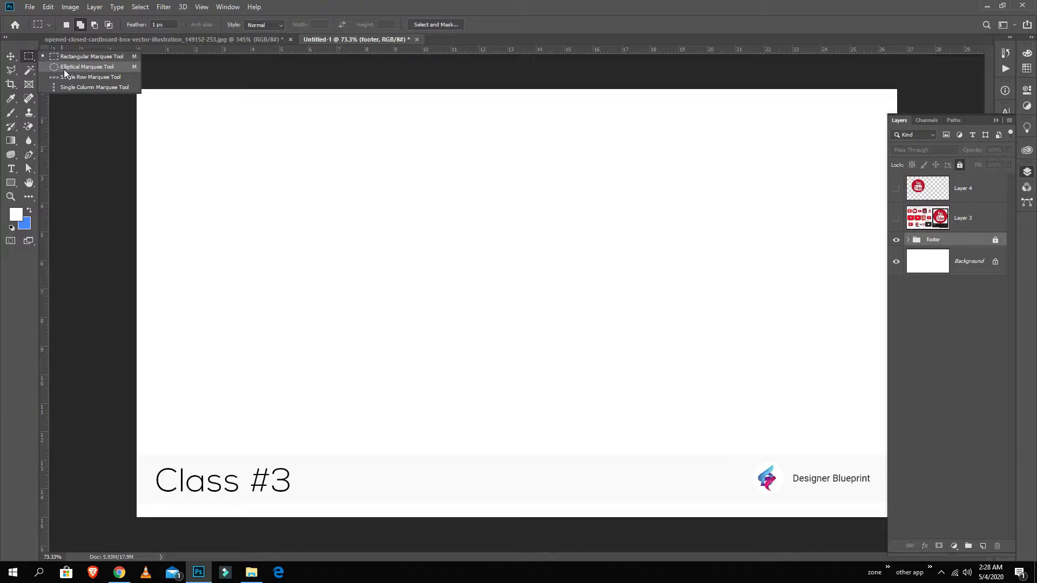
left_click(63, 69)
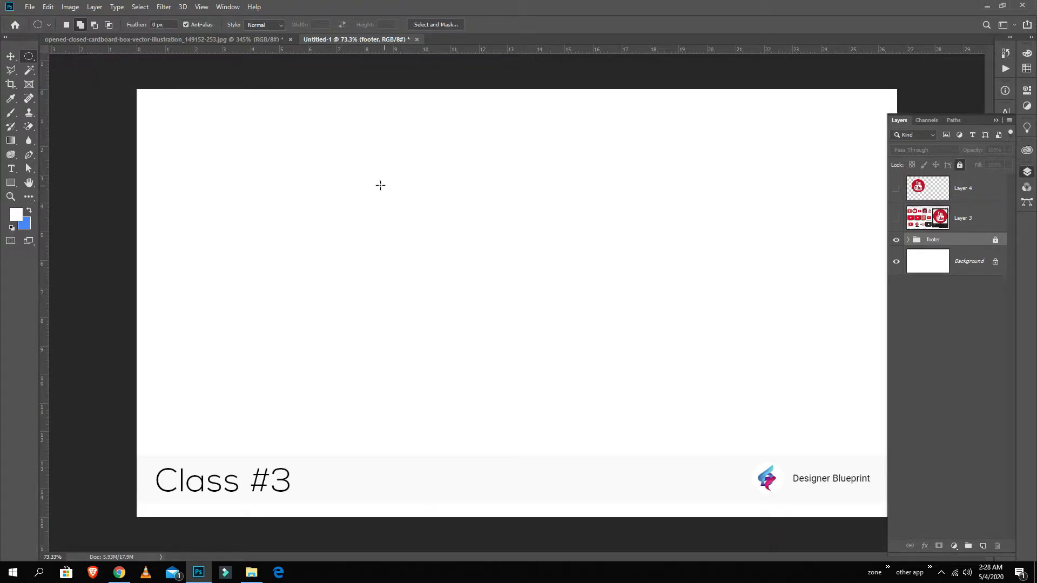
left_click_drag(331, 163, 474, 271)
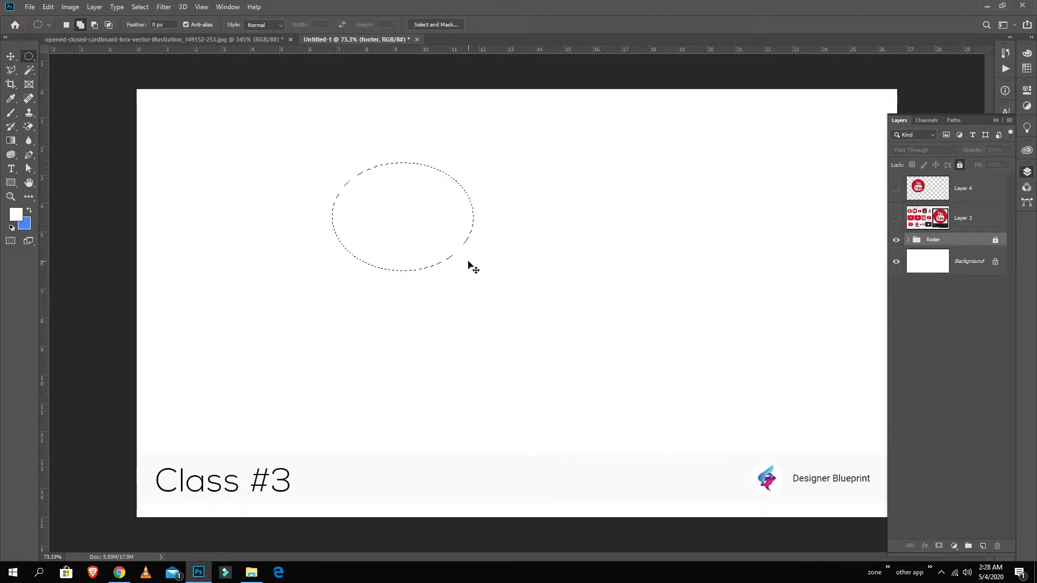
left_click(470, 267)
left_click_drag(292, 199, 343, 215)
key("alt+shift")
key("ctrl+d")
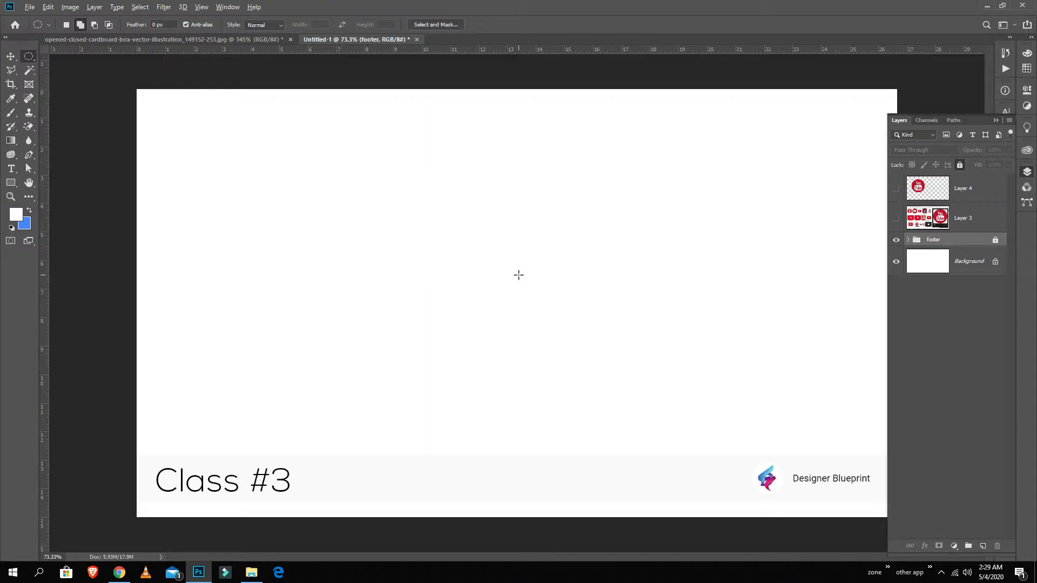
Step: Draw a large circular selection outward from the canvas centre and add a new layer for it
left_click_drag(518, 275, 660, 399)
left_click(984, 547)
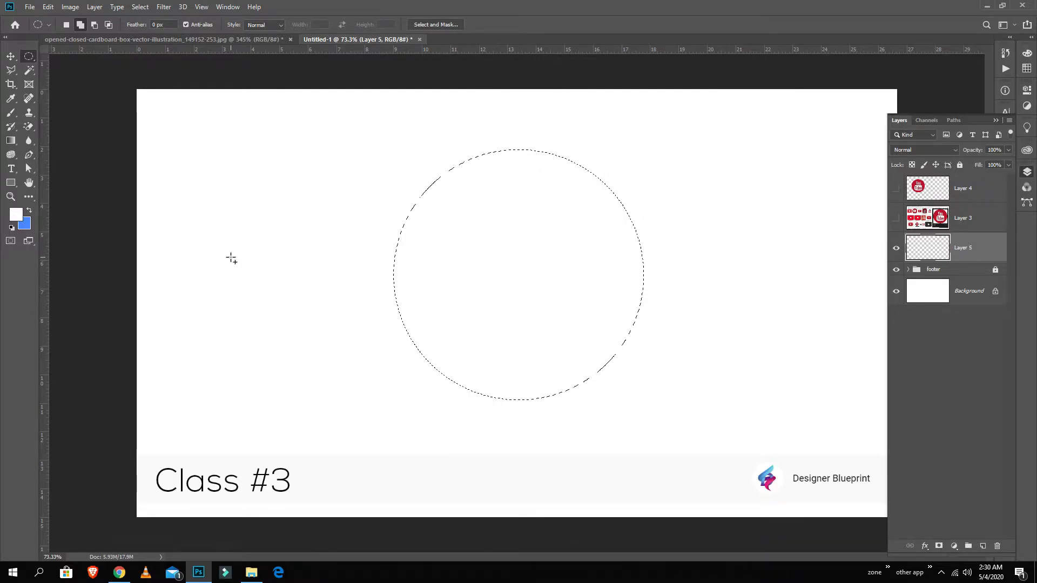
Step: Try filling the circular selection with the blue background colour, and undo the fill while keeping the selection
key("ctrl+BackSpace")
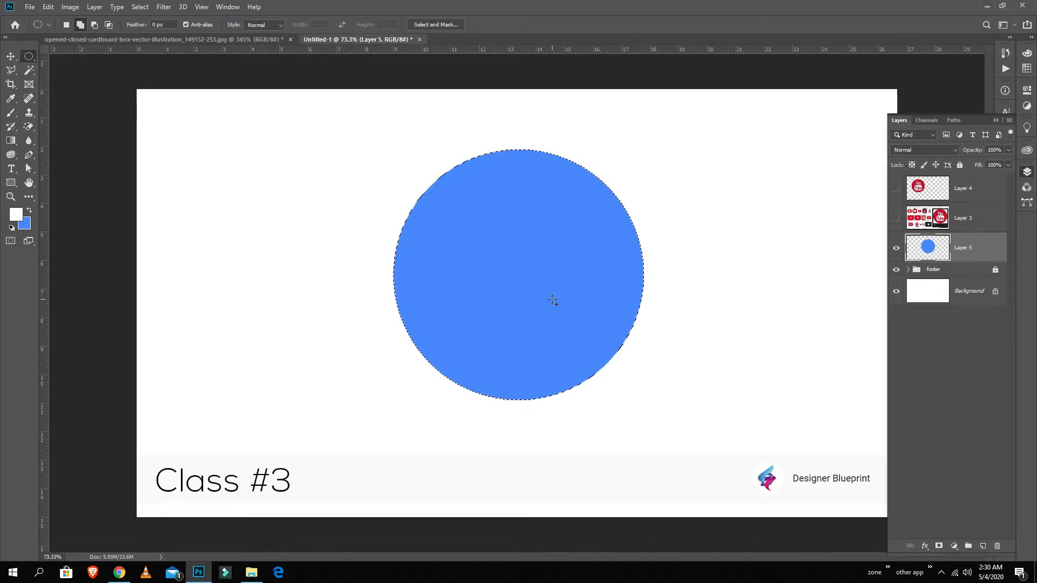
key("ctrl+d")
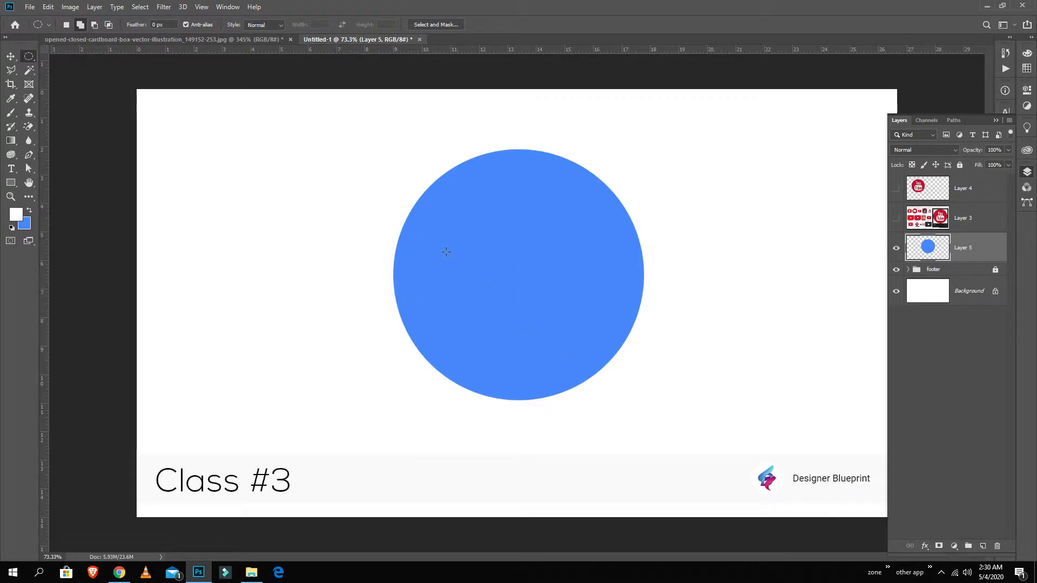
key("ctrl+z")
key("Delete")
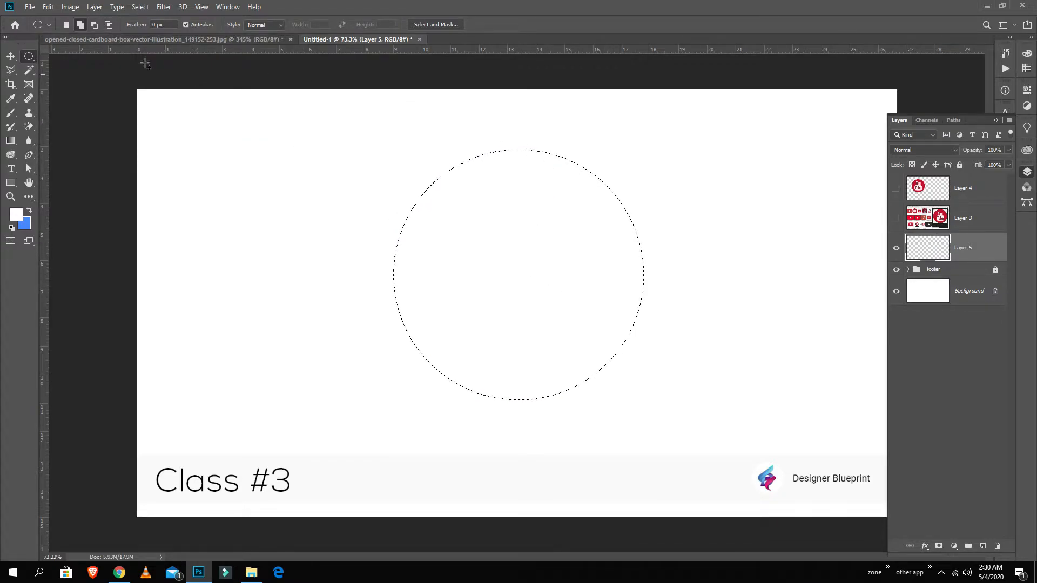
Step: Add two smaller circles to the selection as ears above the head, fill the combined shape with the blue background colour, and deselect
left_click(79, 24)
left_click_drag(411, 169, 470, 231)
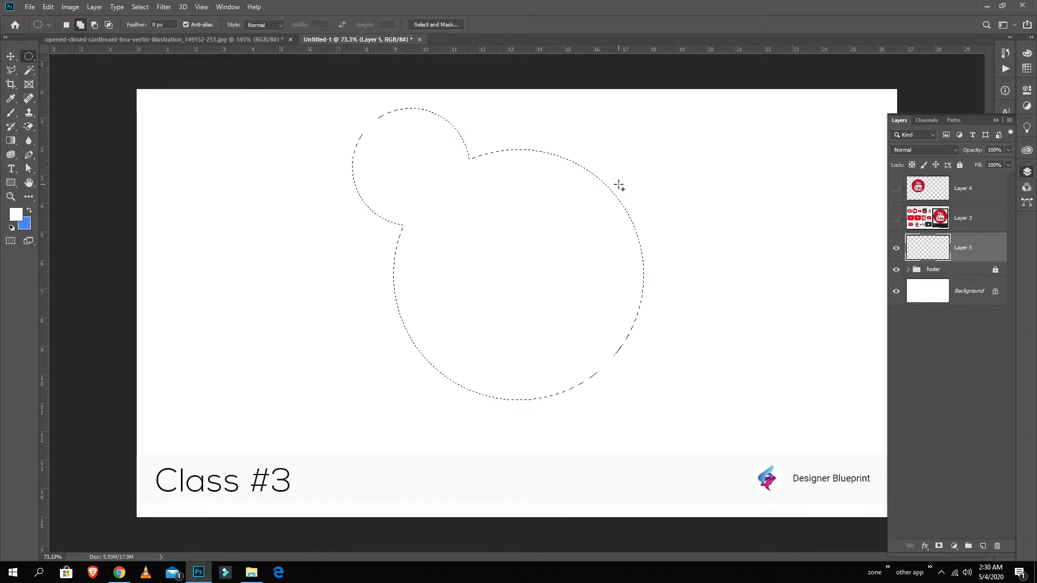
left_click_drag(617, 175, 679, 254)
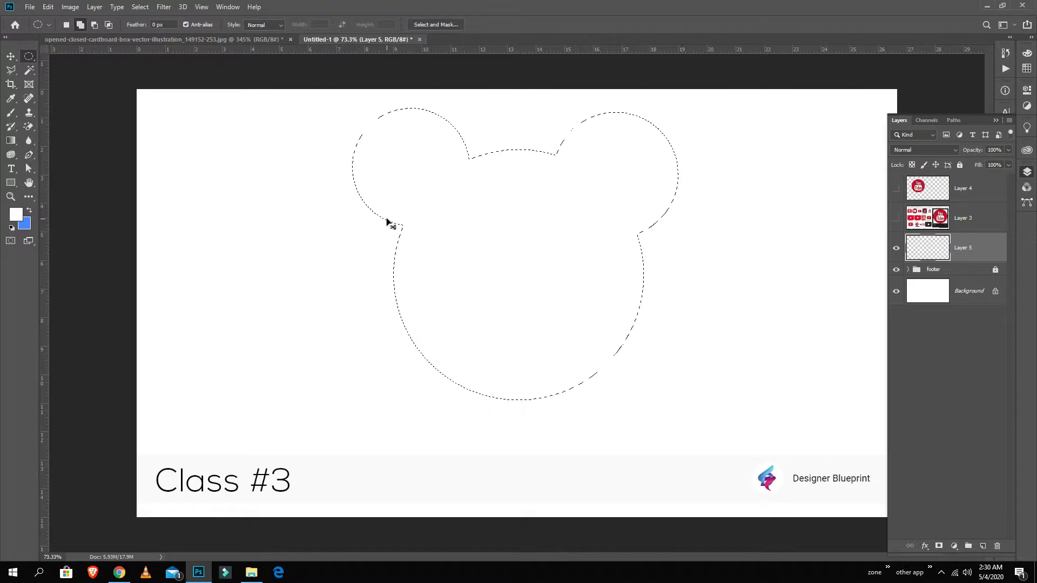
key("ctrl+BackSpace")
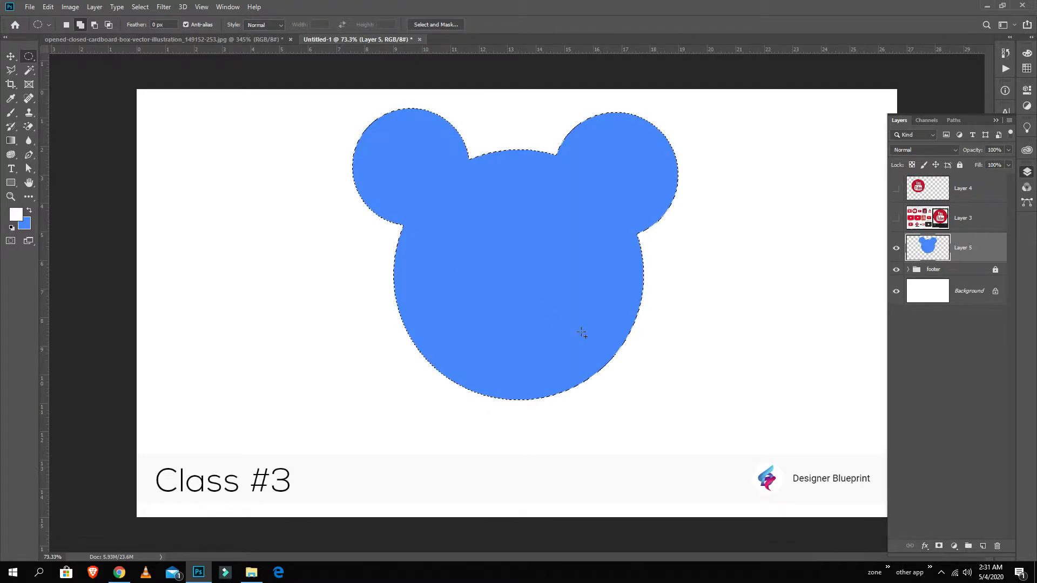
key("ctrl+d")
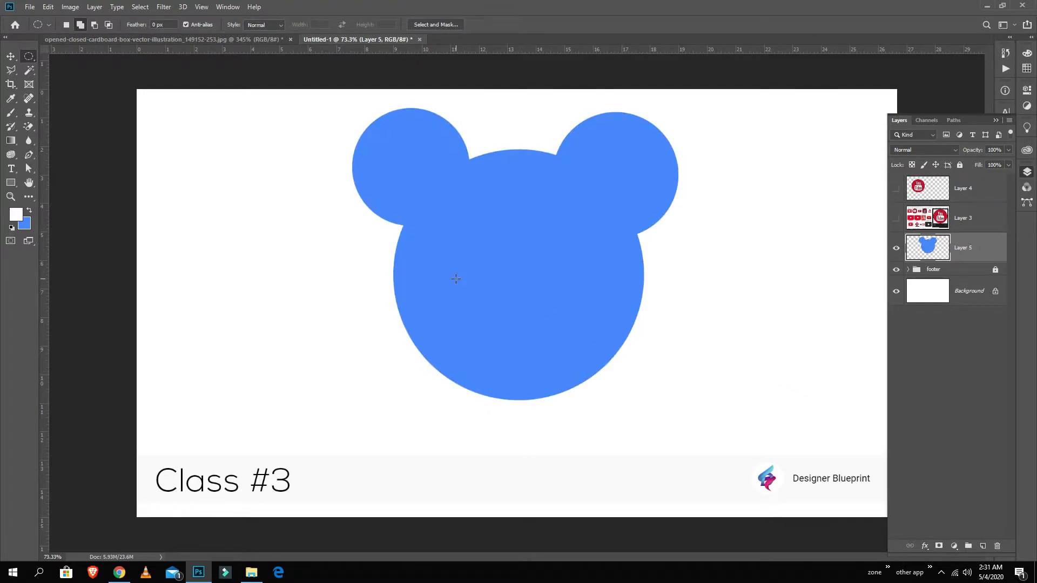
Step: Scale the blue eared head down to about half its size and move it to the left side of the canvas
left_click(11, 56)
left_click_drag(594, 304, 575, 328)
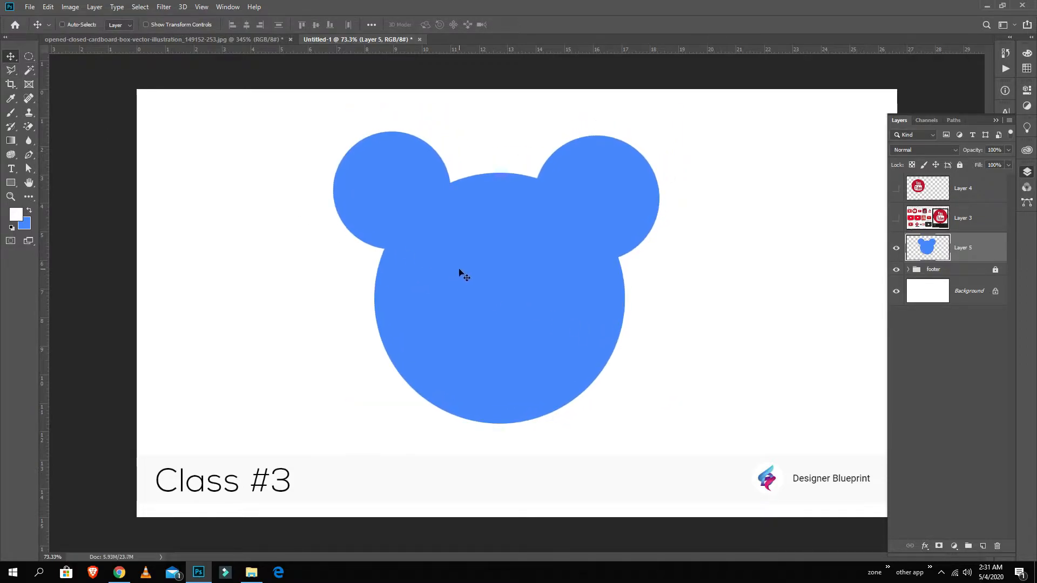
left_click(29, 56)
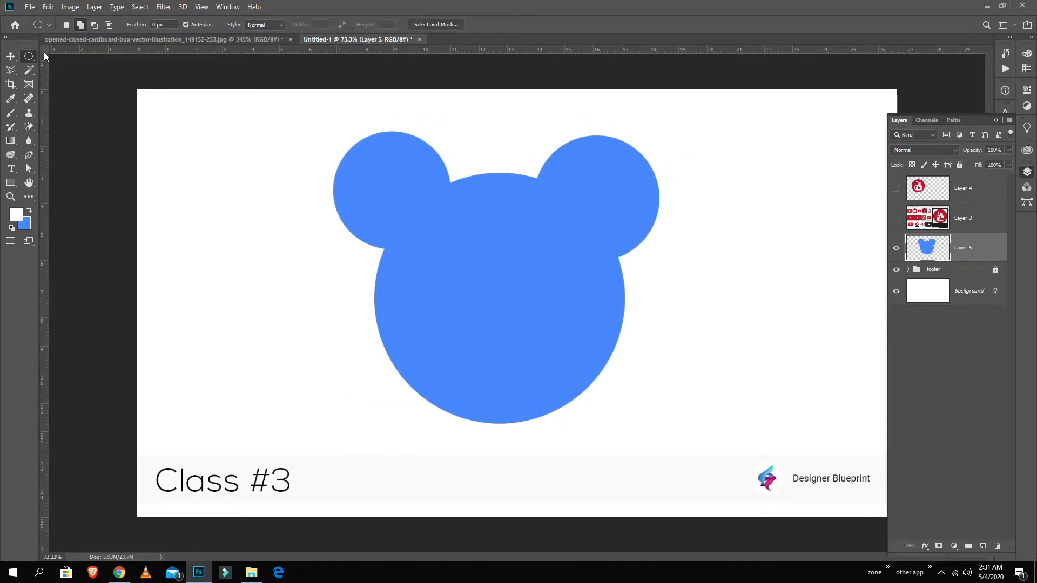
left_click(95, 26)
left_click(11, 55)
left_click_drag(456, 294, 655, 283)
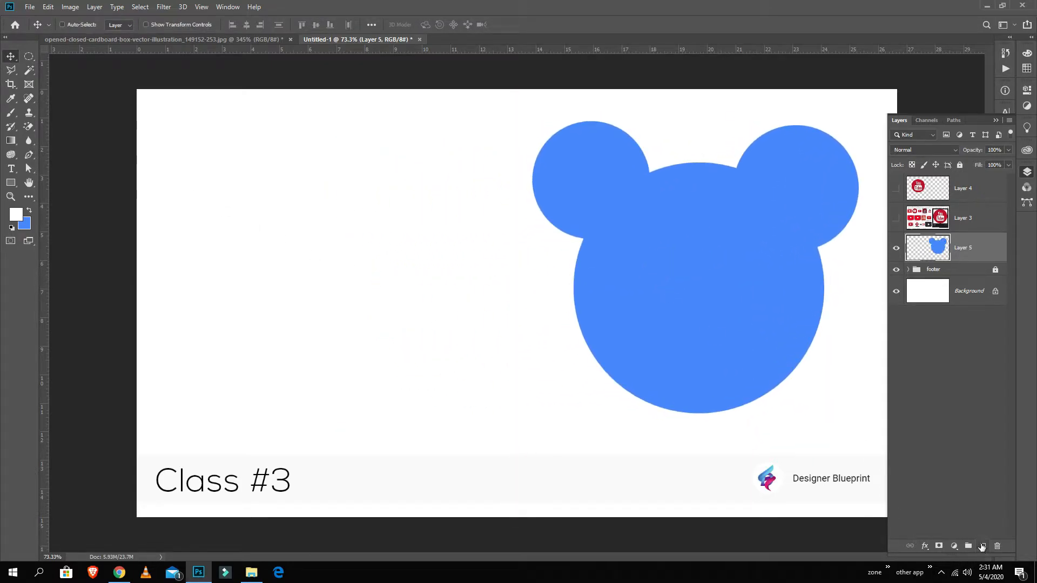
key("ctrl+t")
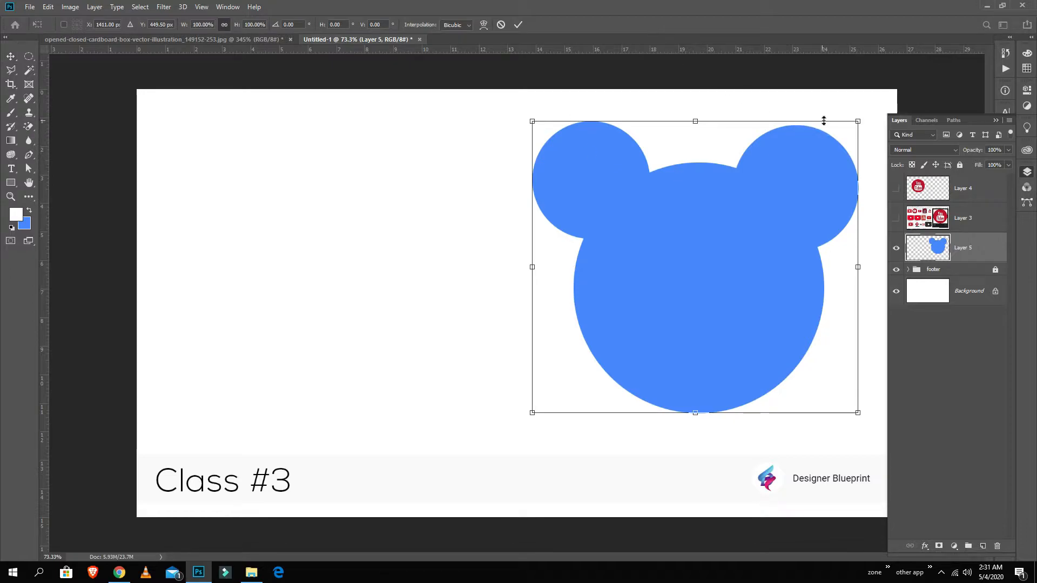
left_click_drag(766, 171, 755, 173)
key("Return")
left_click_drag(722, 275, 296, 281)
Step: Add a new layer and draw a circular selection outward from its centre, in the empty area right of the eared head
left_click(983, 544)
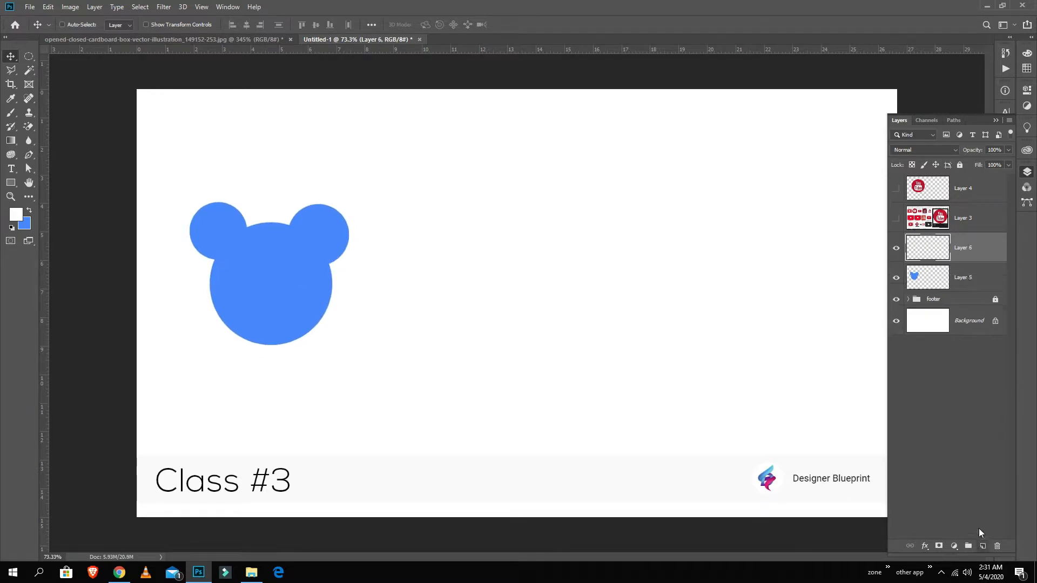
left_click(30, 56)
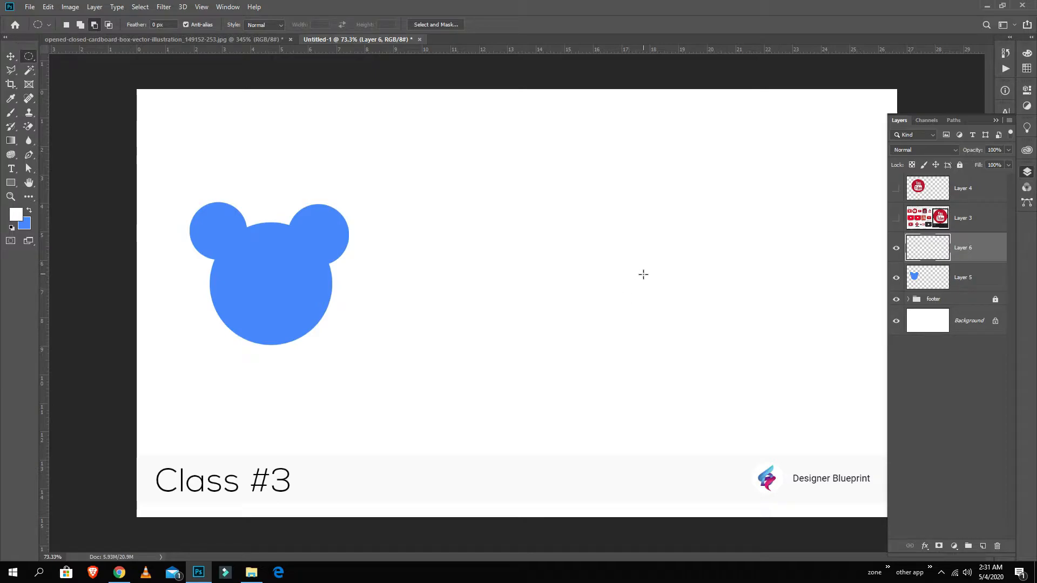
left_click_drag(629, 276, 738, 388)
key("alt+shift")
left_click_drag(672, 202, 776, 328)
key("alt+shift")
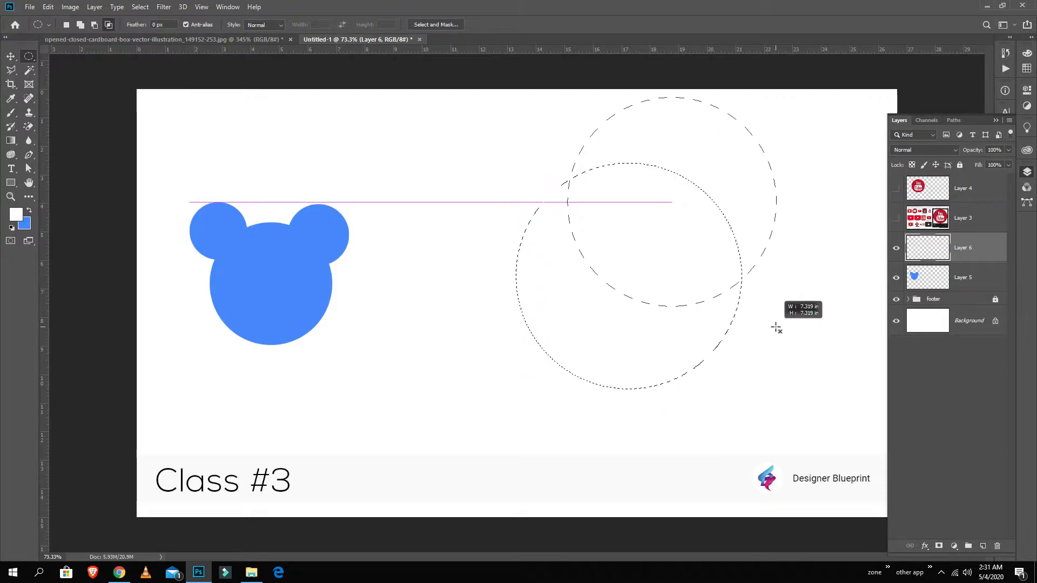
left_click_drag(776, 328, 799, 336)
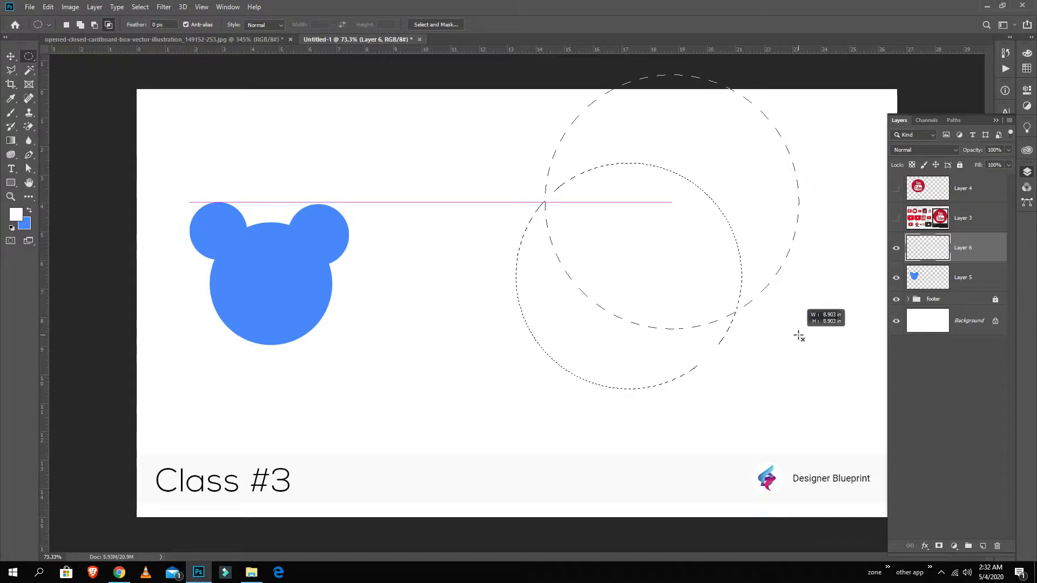
left_click_drag(798, 336, 799, 336)
key("space")
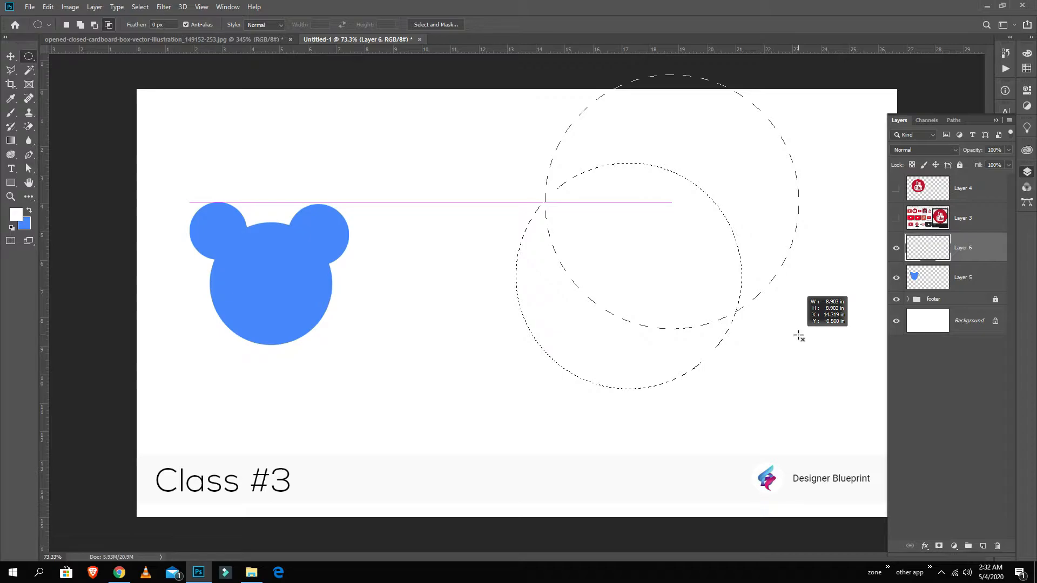
mouse_move(799, 336)
left_mouse_down()
mouse_move(727, 377)
mouse_move(664, 390)
mouse_move(415, 322)
mouse_move(405, 384)
mouse_move(463, 431)
mouse_move(735, 457)
mouse_move(822, 408)
mouse_move(776, 372)
mouse_move(779, 382)
mouse_move(875, 359)
mouse_move(792, 295)
mouse_move(407, 262)
mouse_move(792, 326)
mouse_move(835, 369)
mouse_move(789, 379)
left_mouse_up()
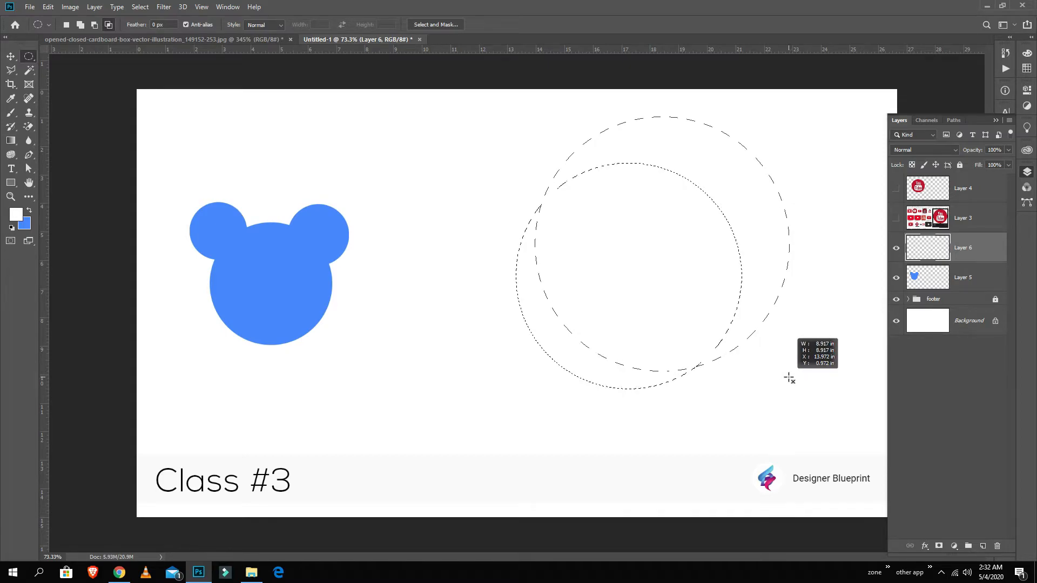
left_click_drag(789, 378, 784, 380)
key("alt+space")
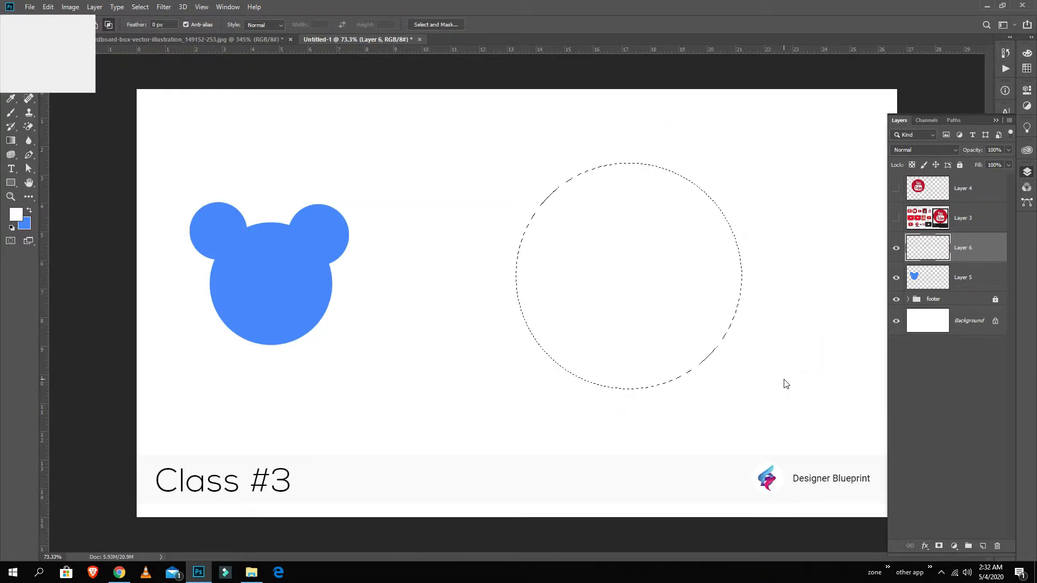
left_click(727, 274)
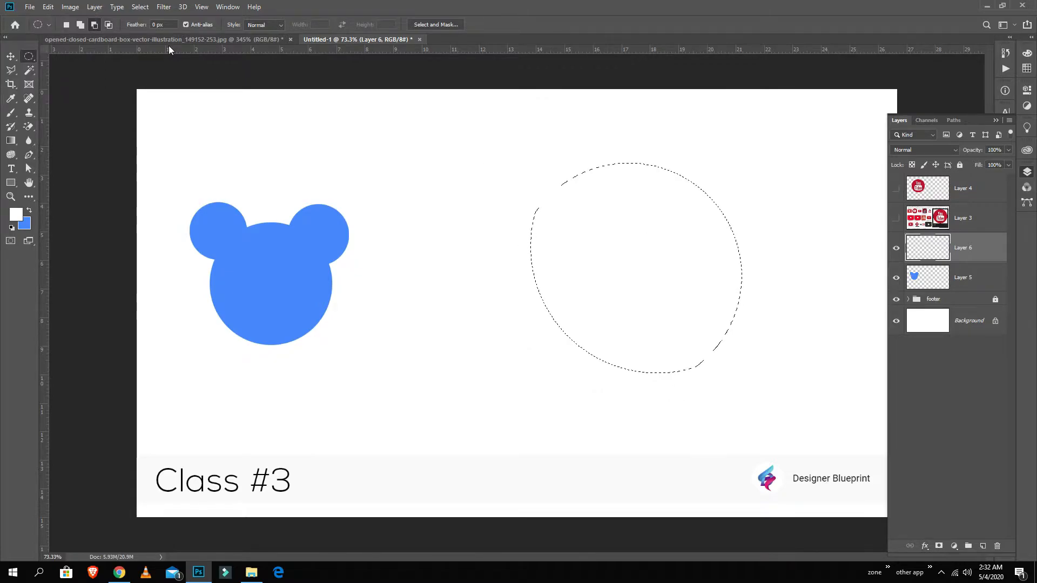
key("ctrl+z")
Step: Subtract a larger circle offset up and right from the circular selection, fill the remaining crescent with the blue background colour, and deselect
left_click_drag(648, 251, 784, 384)
key("alt+space")
left_click(603, 5)
key("ctrl+BackSpace")
key("ctrl+d")
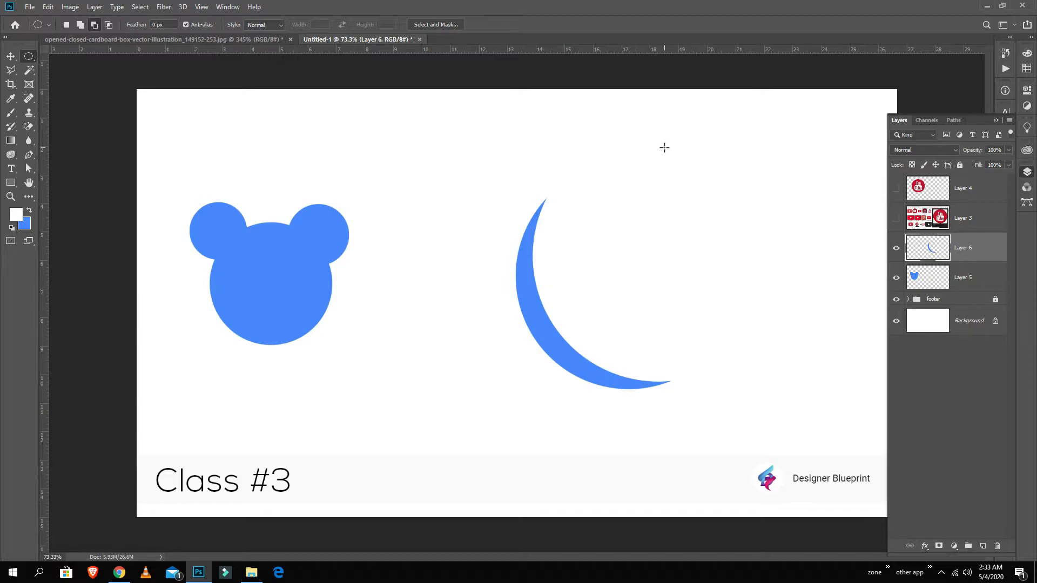
Step: Build a second, thicker blue crescent from two overlapping circular selections to the right of the first one, and remove it
left_click_drag(661, 139, 789, 337)
key("alt+space")
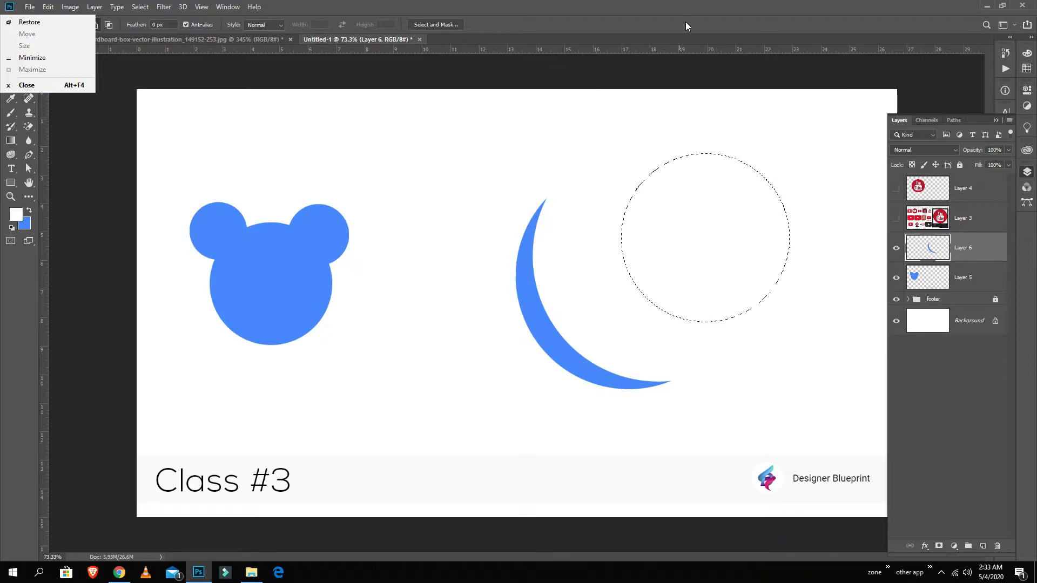
key("Escape")
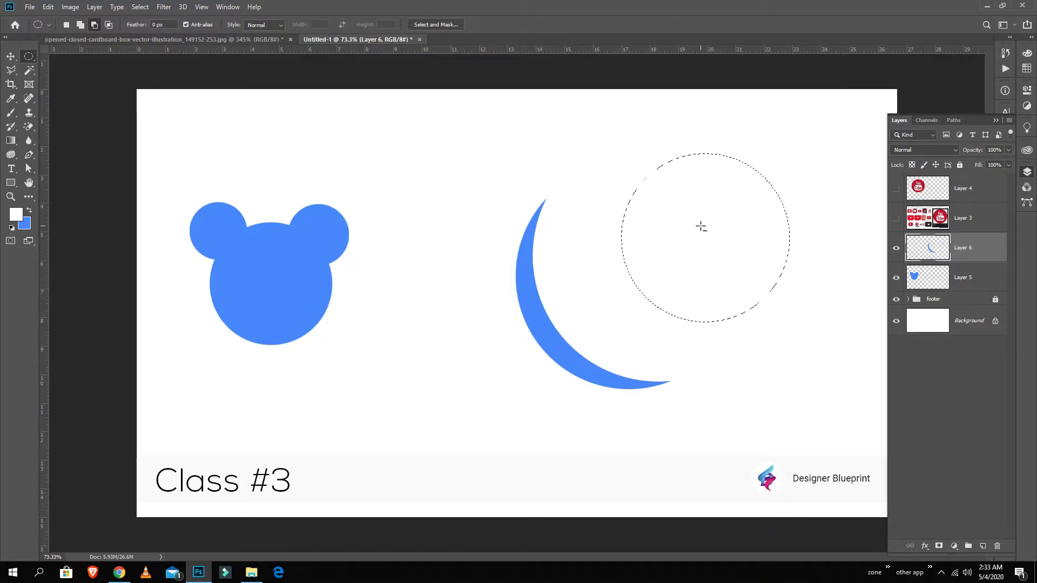
left_click_drag(703, 225, 816, 299)
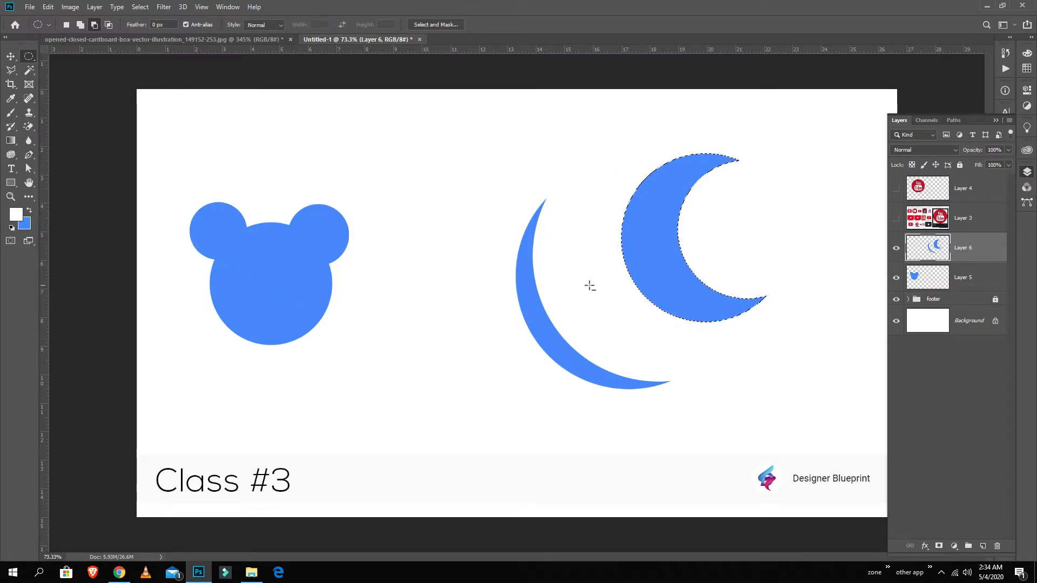
key("ctrl+x")
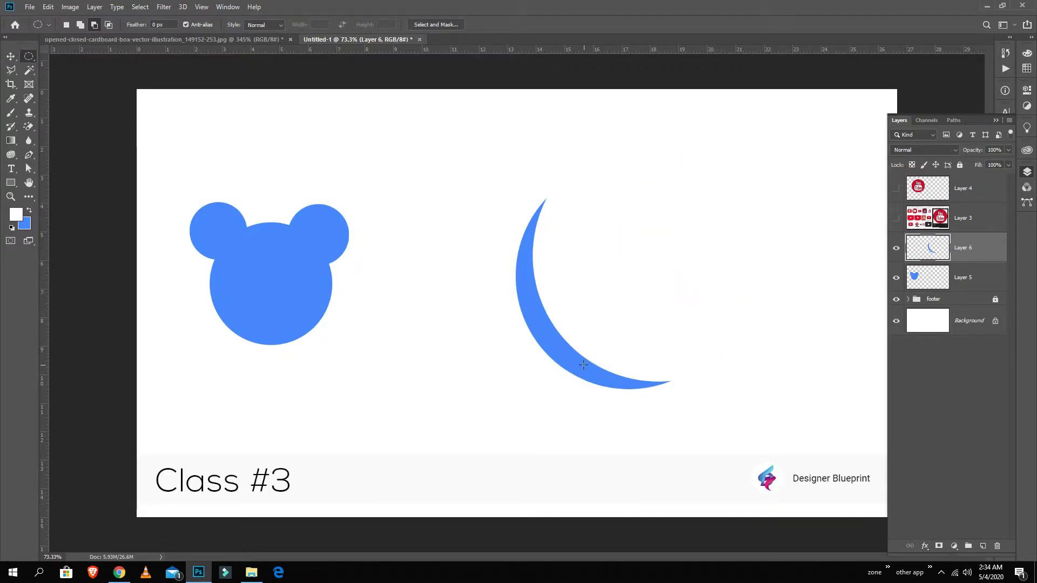
Step: Move the crescent closer to the eared head and scale it to about 58%
key("v")
left_click_drag(540, 339, 425, 333)
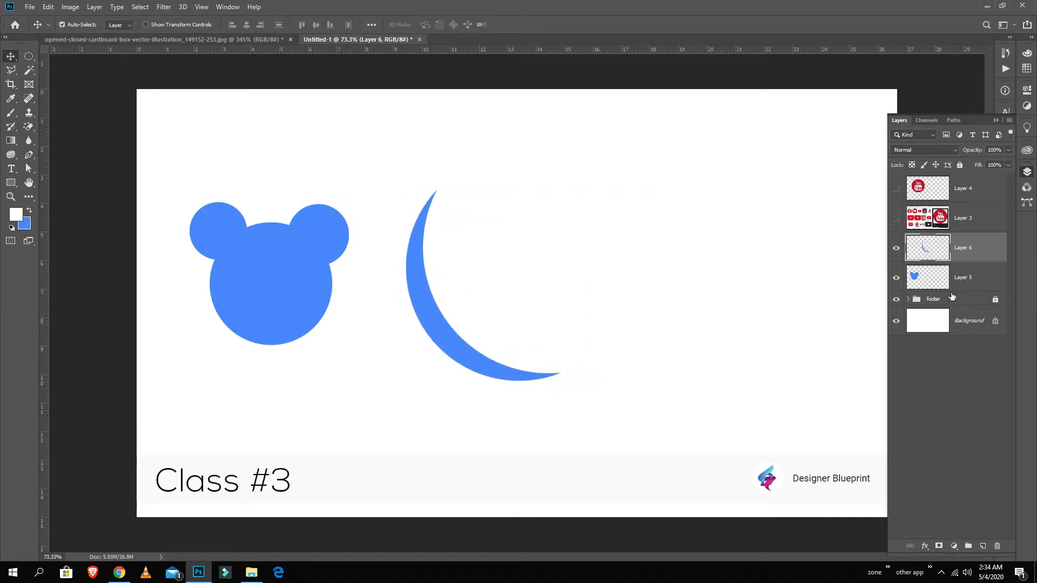
key("ctrl+t")
left_click_drag(562, 190, 571, 226)
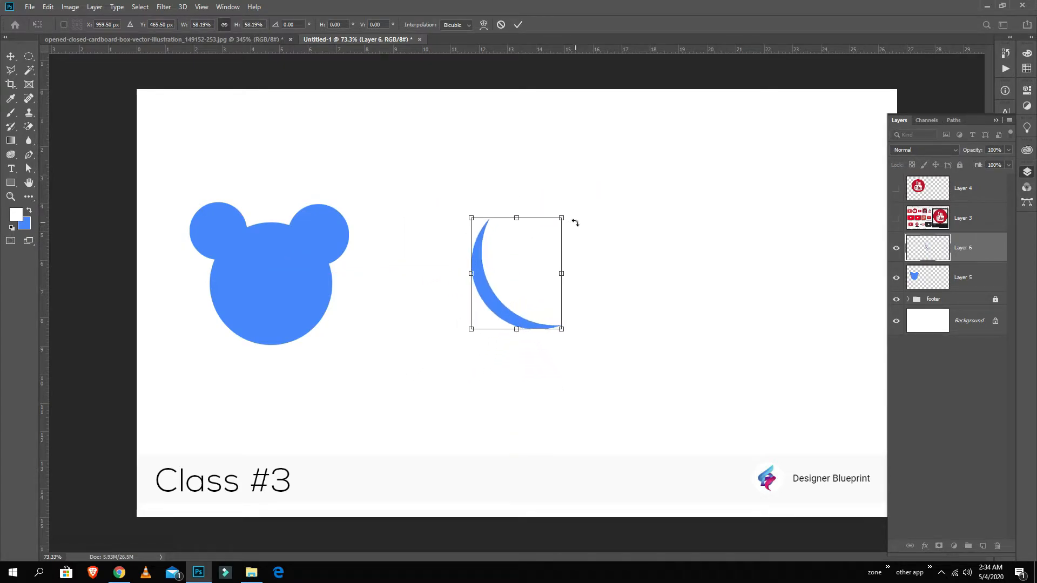
key("Return")
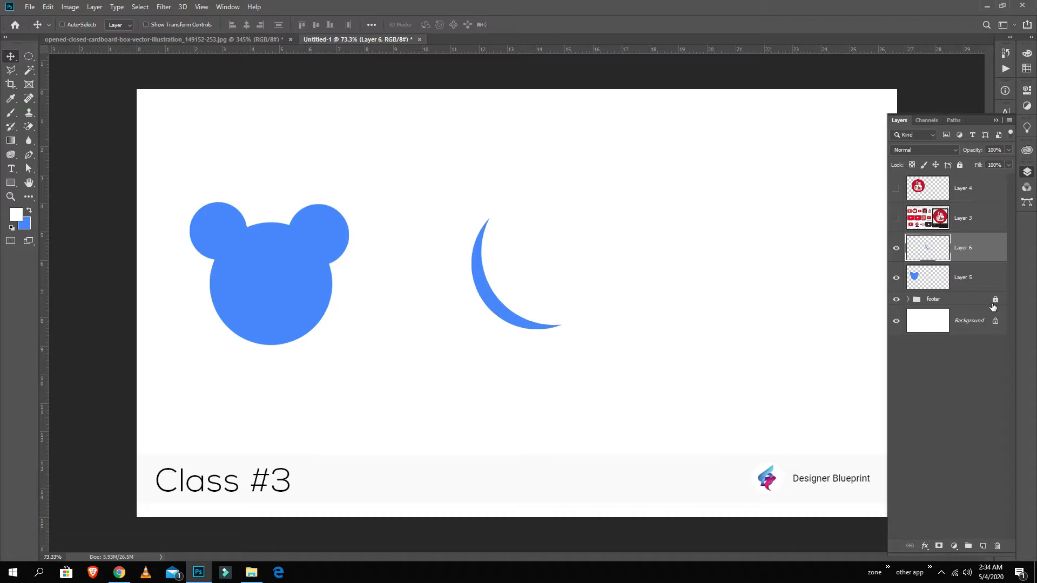
Step: Add a new layer and intersect two overlapping circular selections, the second about 4.5 in wide, in the empty area right of the crescent
left_click(983, 546)
left_click(29, 56)
right_click(36, 54)
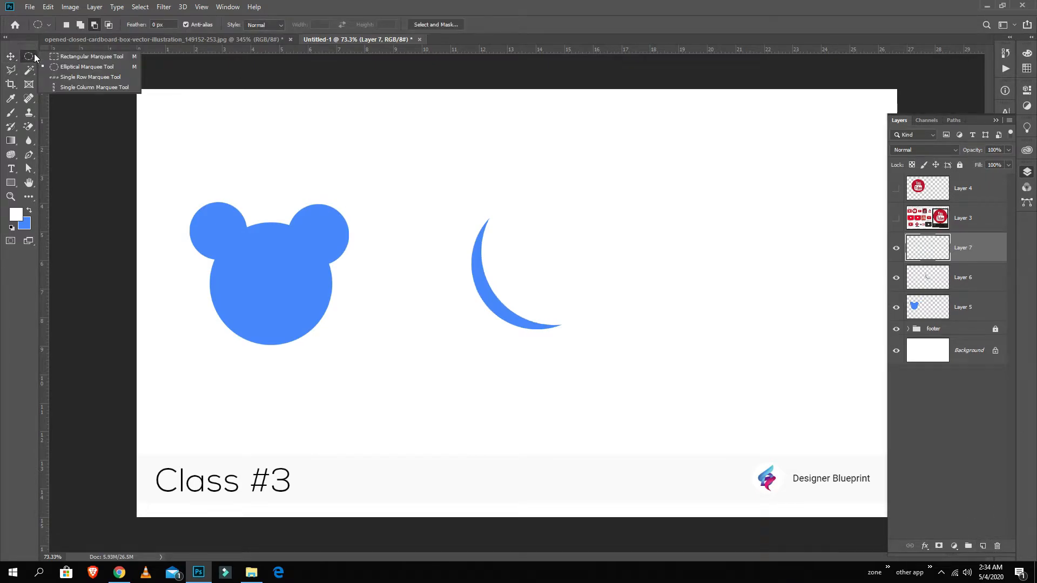
left_click(61, 67)
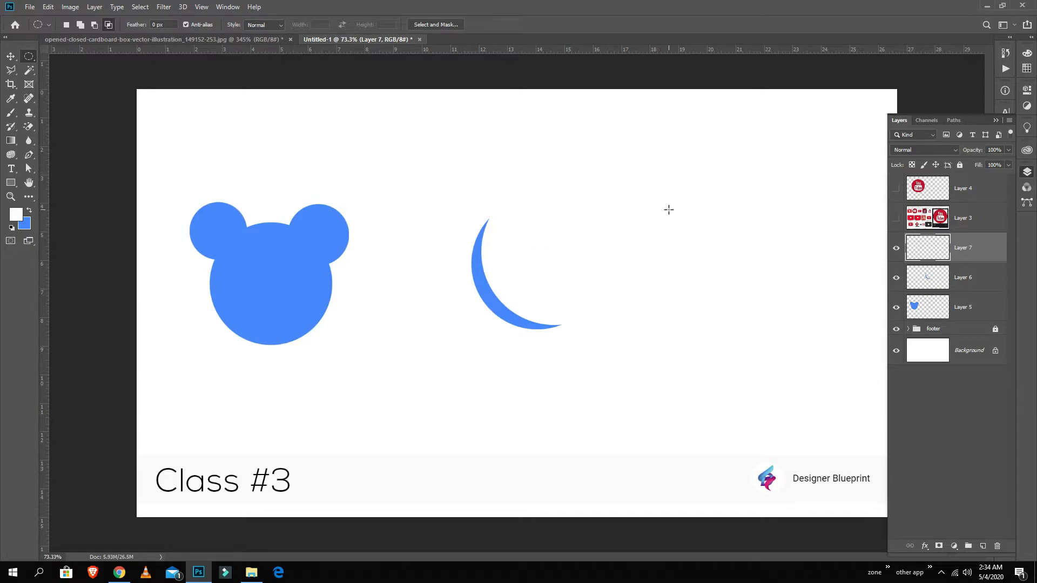
left_click_drag(669, 221, 736, 289)
left_click_drag(723, 221, 816, 288)
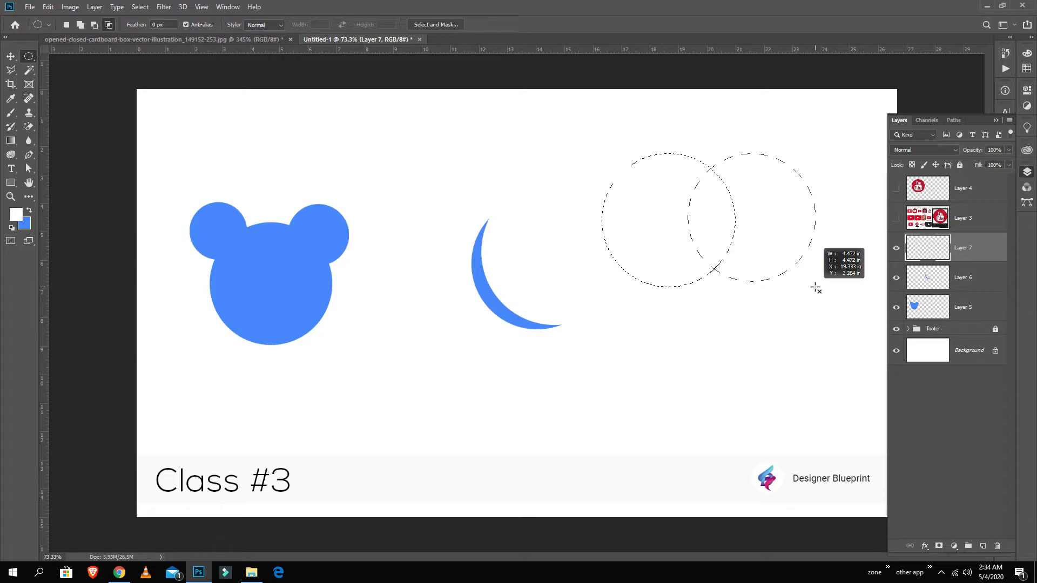
left_click_drag(816, 289, 816, 291)
key("alt+space")
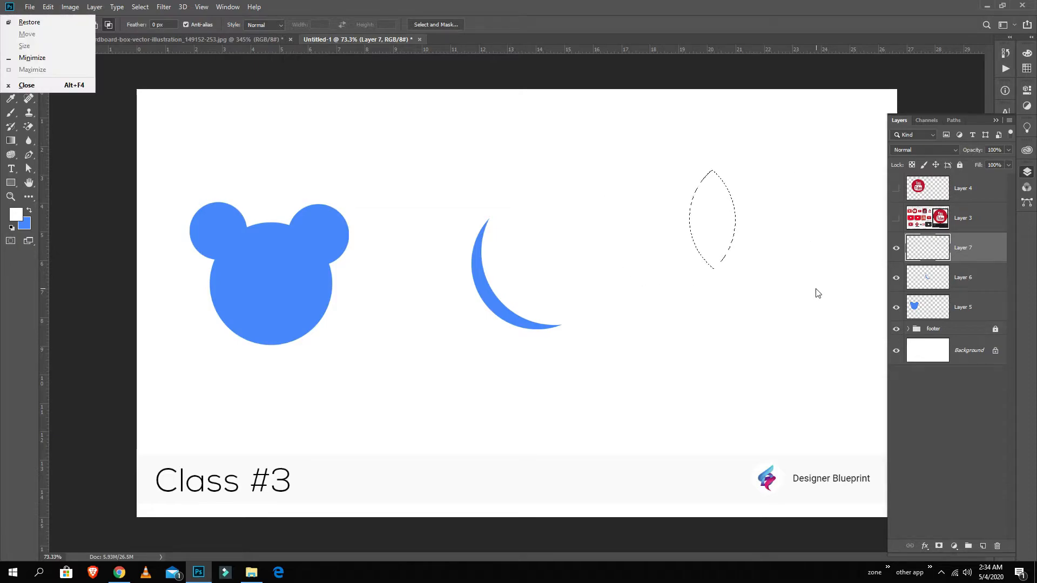
key("Escape")
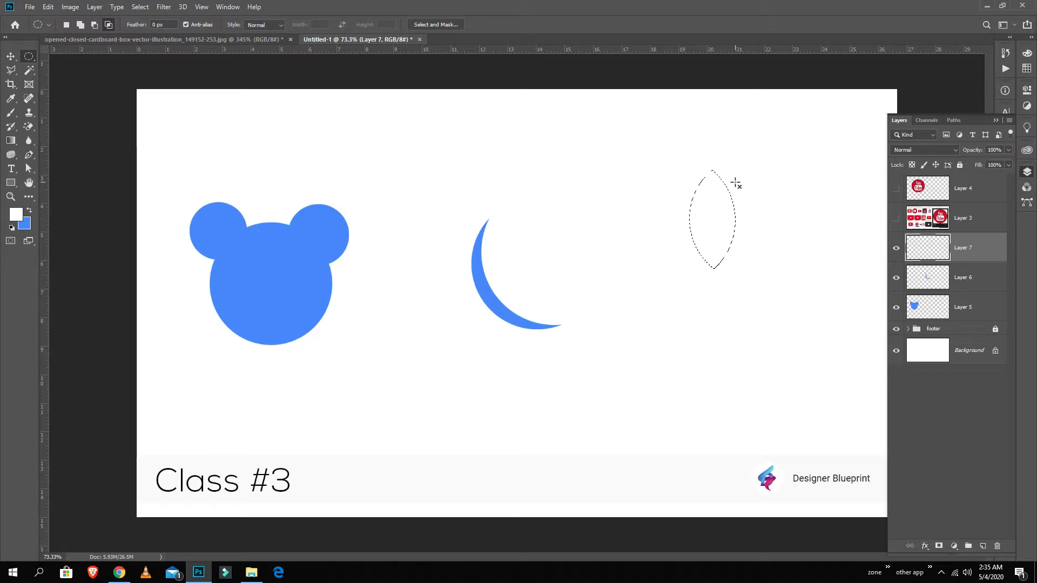
Step: Fill the lens-shaped selection with the blue background colour, deselect it, and move the petal to the canvas's upper-right area
key("ctrl+BackSpace")
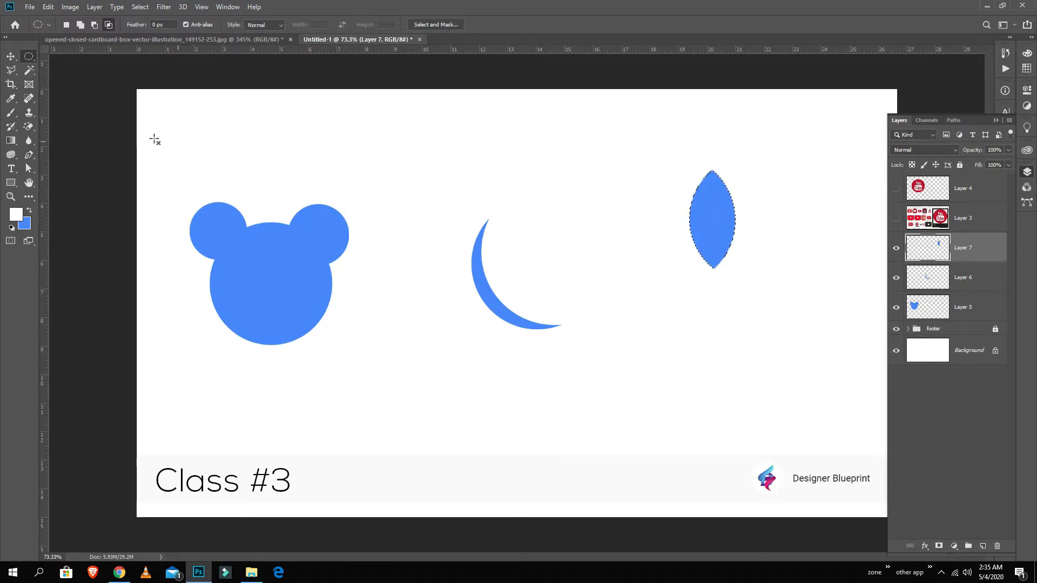
left_click(10, 57)
key("ctrl")
key("ctrl+d")
left_click_drag(717, 224, 740, 279)
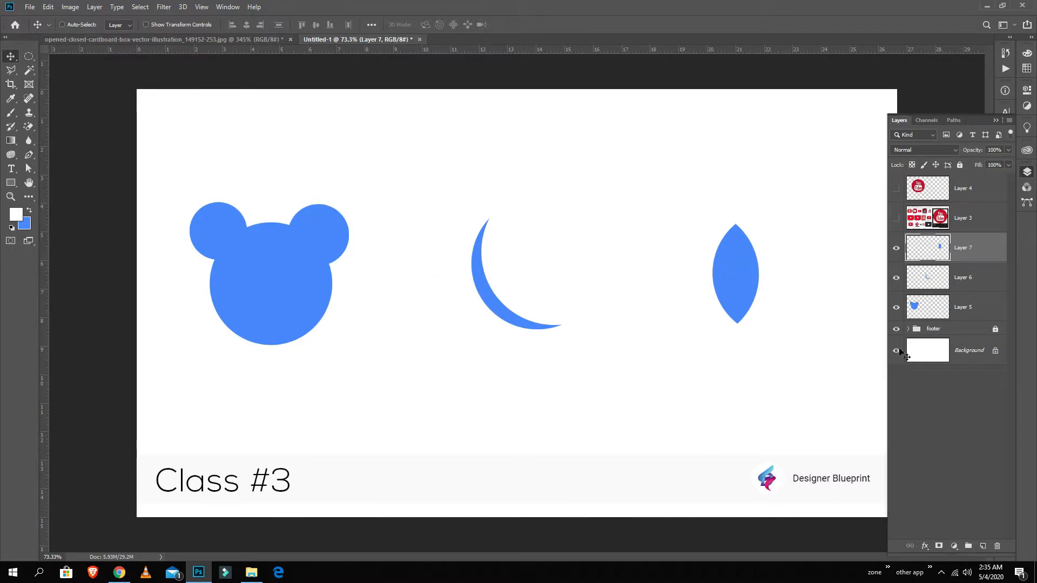
left_click_drag(737, 282, 735, 193)
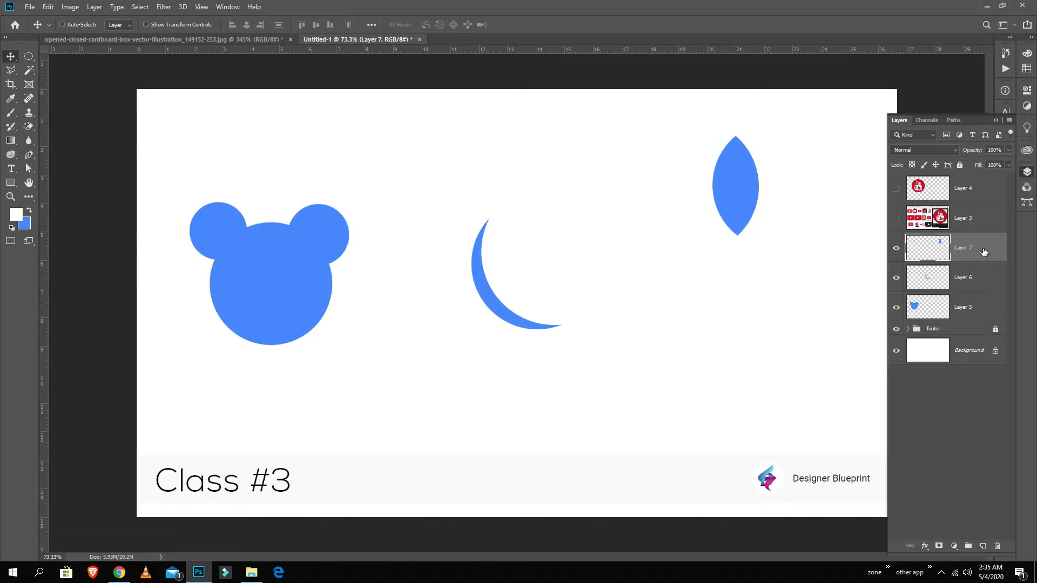
Step: Duplicate the petal, rotate the copy counterclockwise to fan out beside the original, and delete the copy
left_click_drag(978, 251, 982, 547)
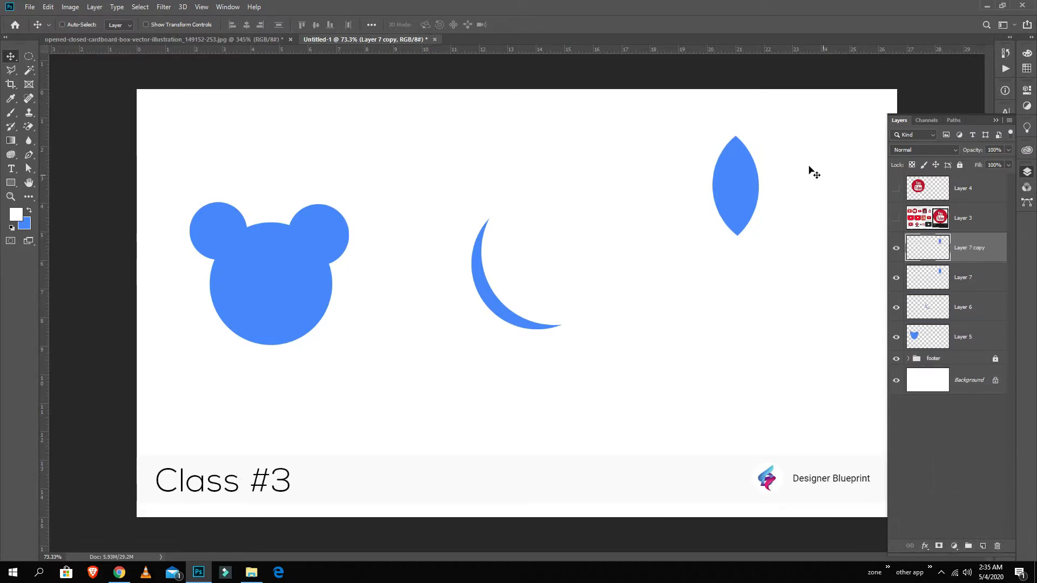
left_click_drag(743, 186, 702, 194)
key("ctrl+t")
left_click_drag(727, 128, 676, 111)
mouse_move(681, 205)
left_mouse_down()
mouse_move(682, 231)
mouse_move(685, 222)
left_mouse_up()
key("Return")
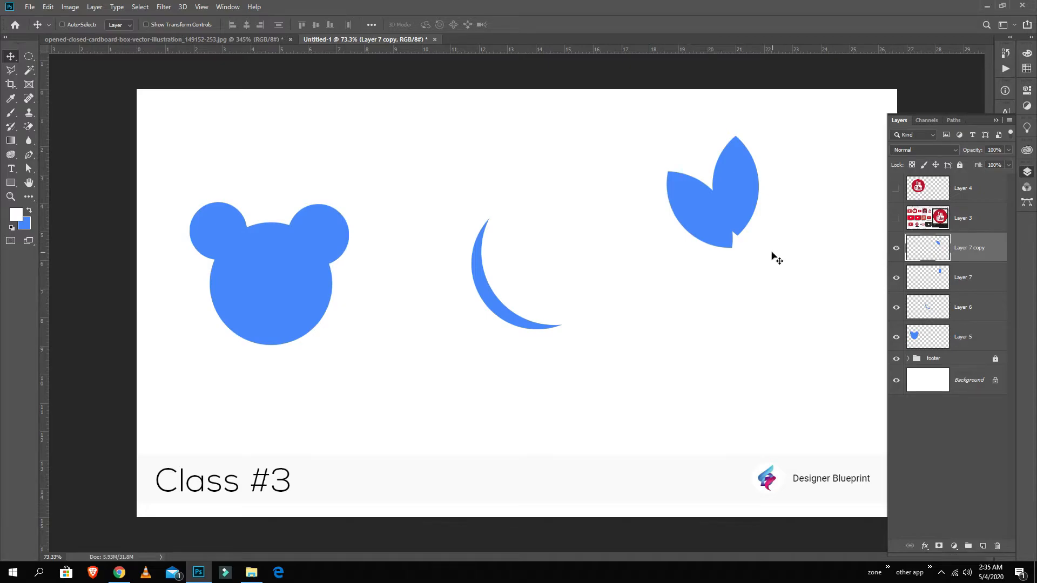
key("Delete")
key("Delete")
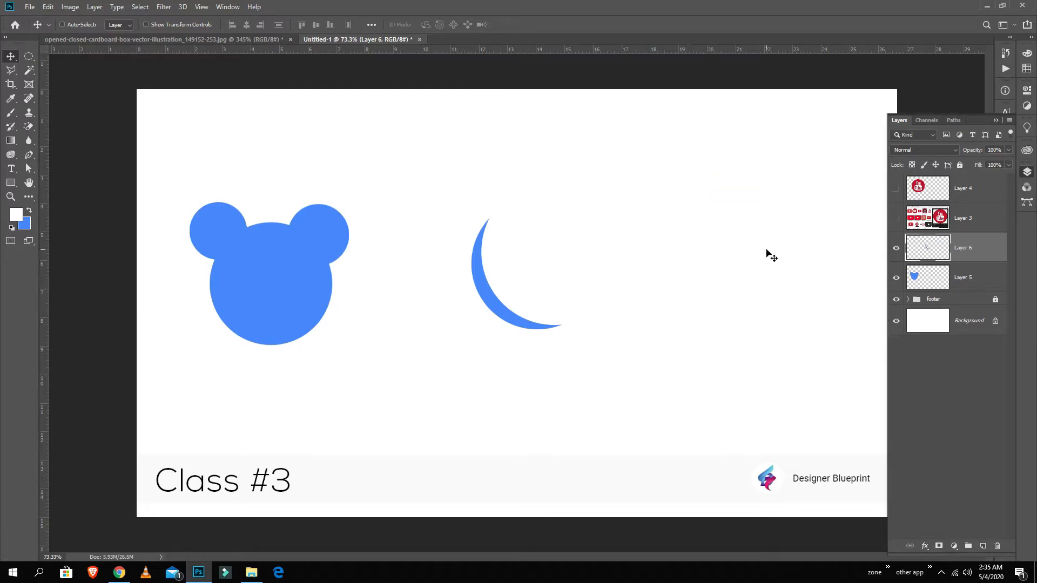
key("ctrl+z")
Step: Move the petal down level with the crescent, and shift all three blue shapes together slightly right and down
left_click_drag(750, 184, 758, 262)
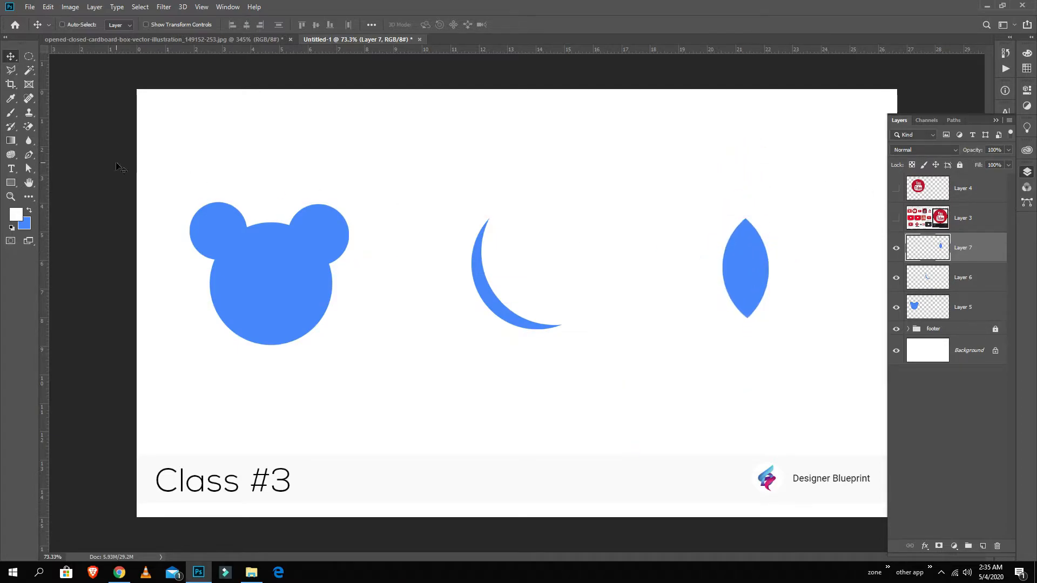
left_click(988, 310)
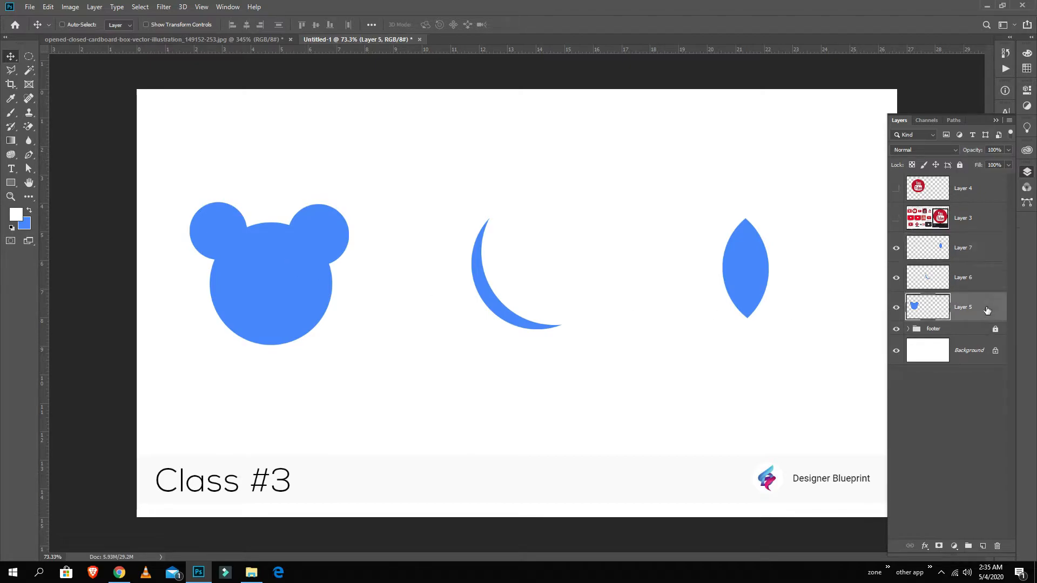
left_click(971, 250, "shift")
left_click_drag(435, 301, 460, 325)
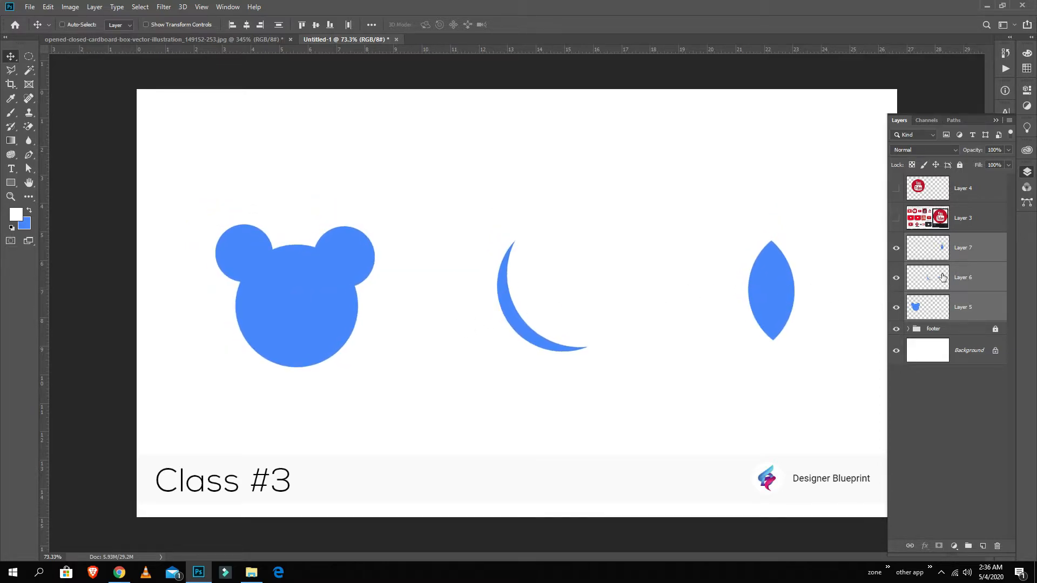
Step: Reposition the petal on its own, and move all three blue shapes down to just above the footer
left_click(992, 257)
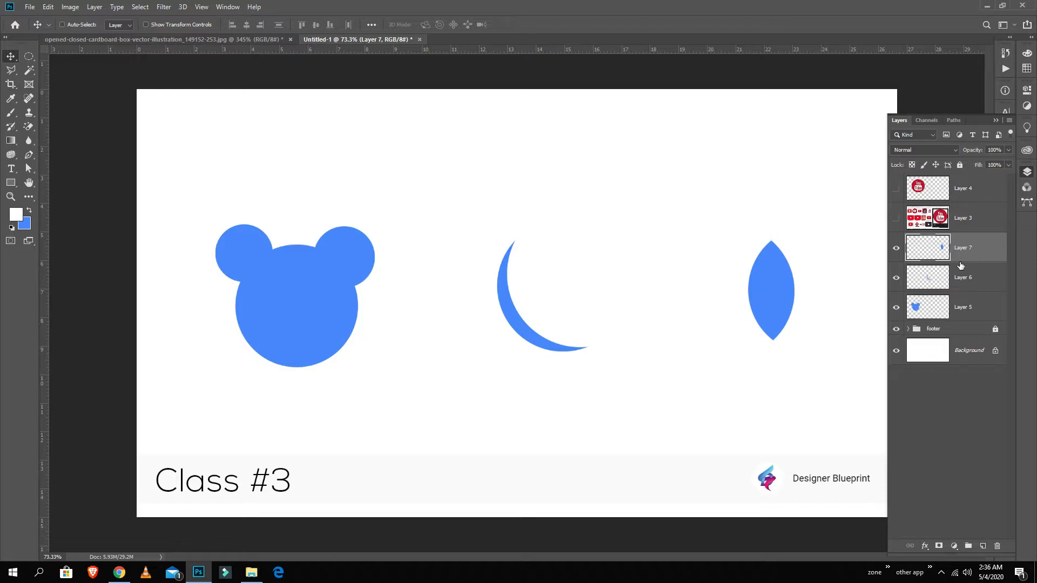
left_click_drag(795, 310, 774, 359)
left_click(960, 317, "shift")
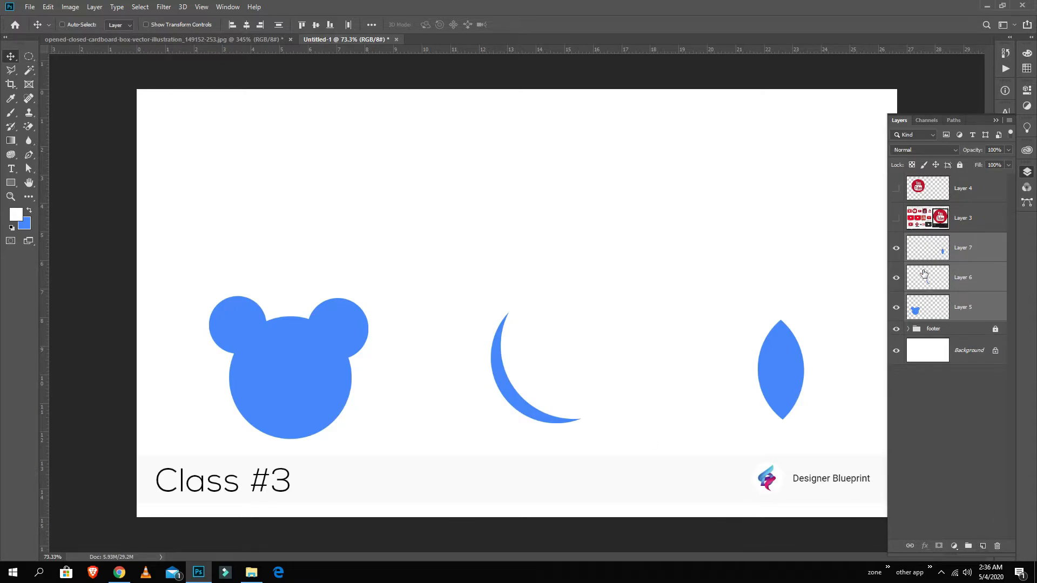
left_click(996, 244)
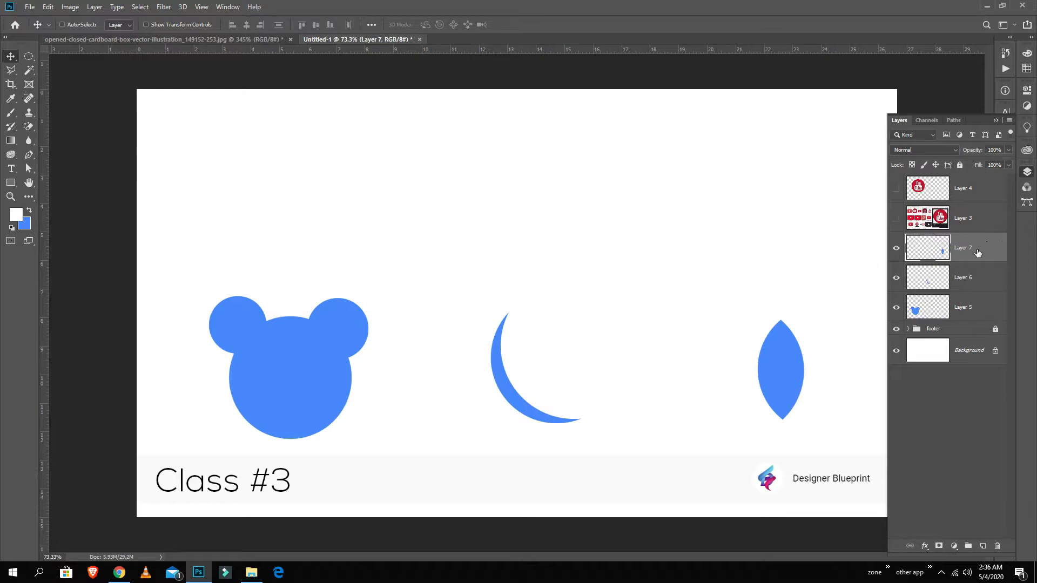
left_click(984, 310, "shift")
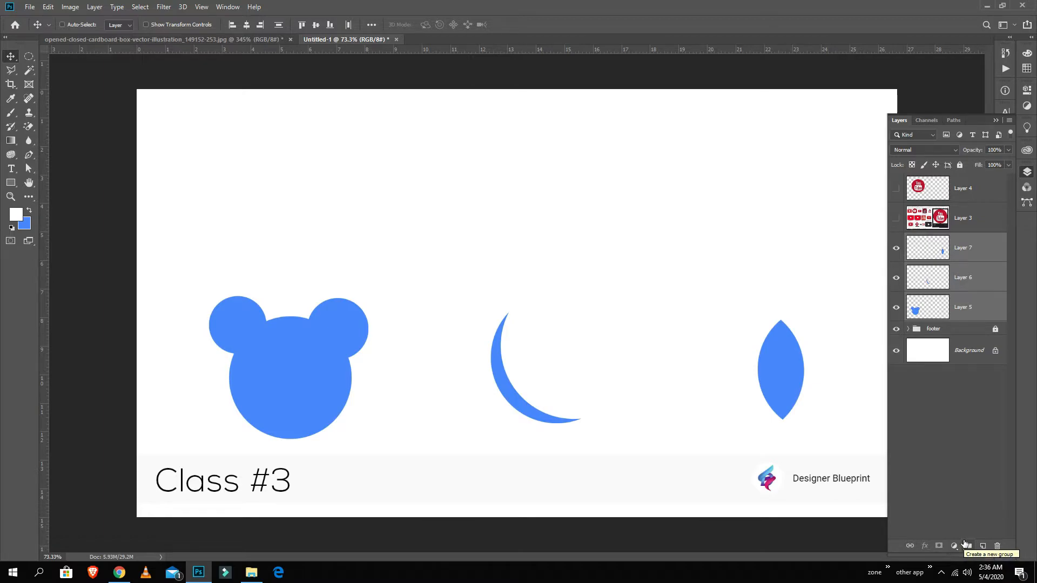
left_click(1001, 413)
Step: Rename the eared head's layer MICKEY and the crescent's layer MOON
double_click(965, 307)
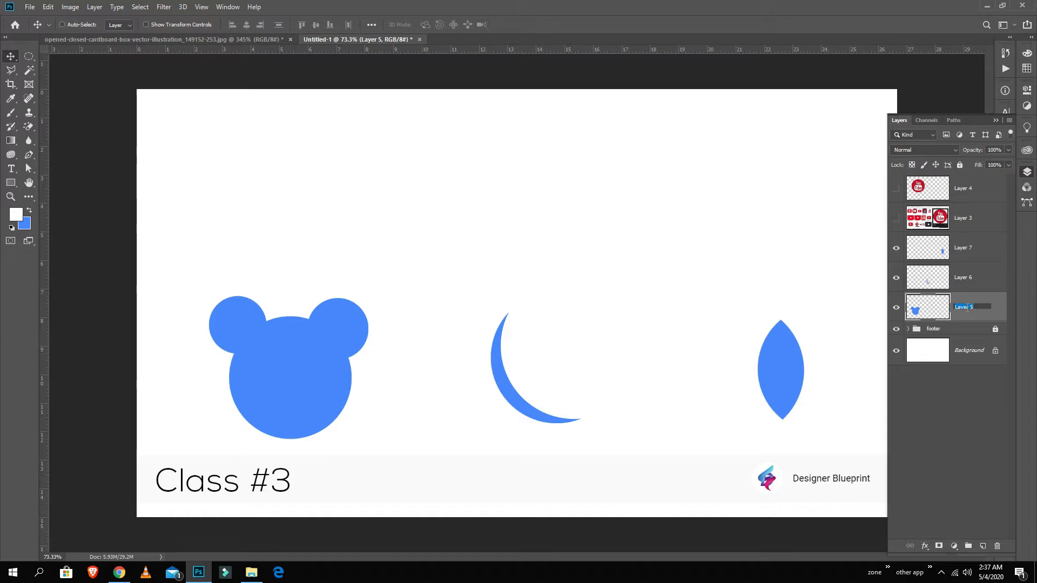
type("MICKEY")
left_click(965, 280)
double_click(964, 277)
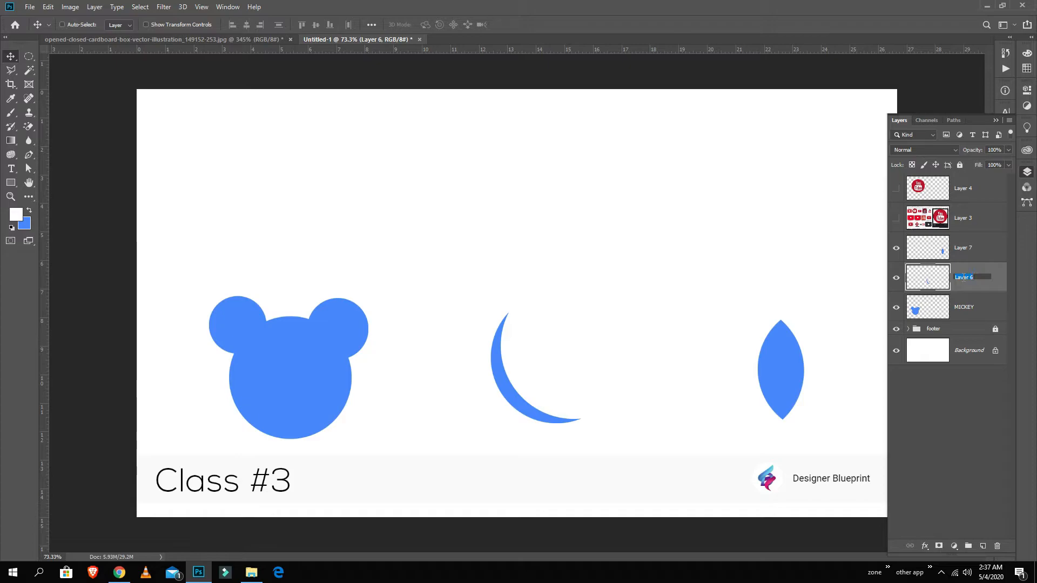
type("MOON")
Step: Rename the petal's layer PATEL
left_click(974, 250)
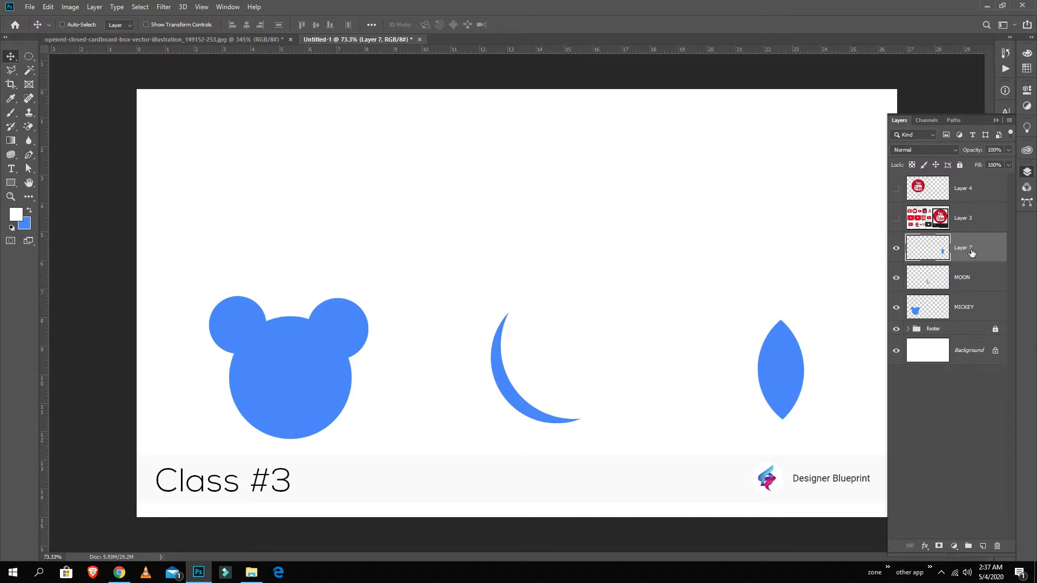
double_click(967, 251)
type("PAT")
left_click(963, 278)
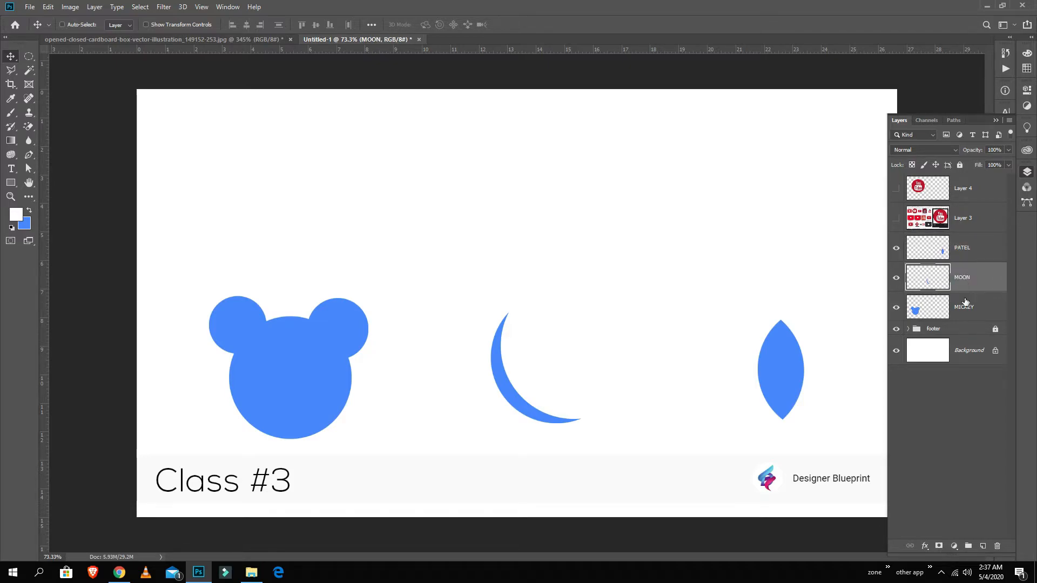
left_click(977, 254)
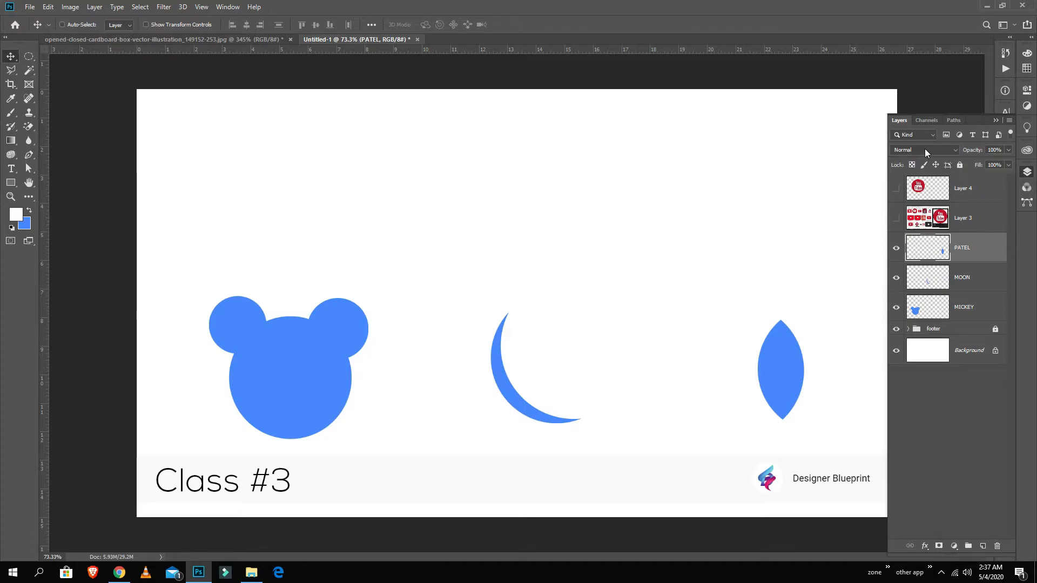
Step: Filter the layer list by Name for MOO, and return the cleared filter to Kind
left_click(915, 133)
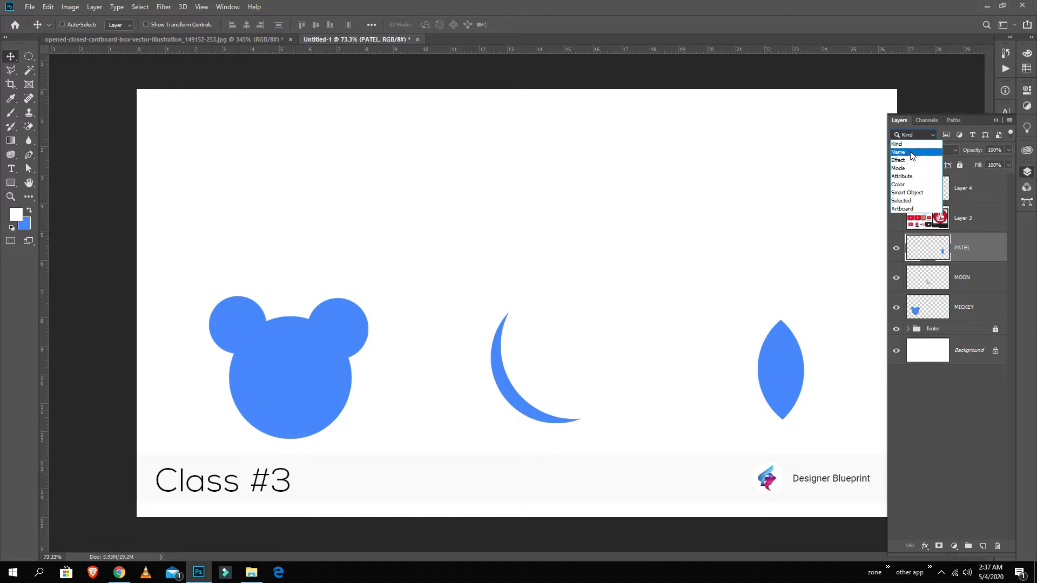
left_click(910, 153)
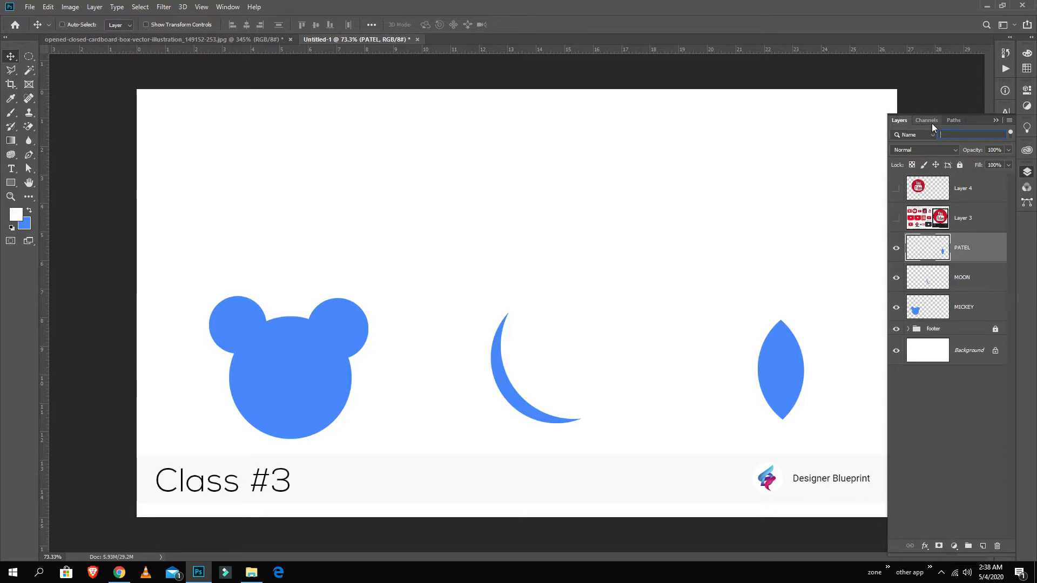
type("MOO")
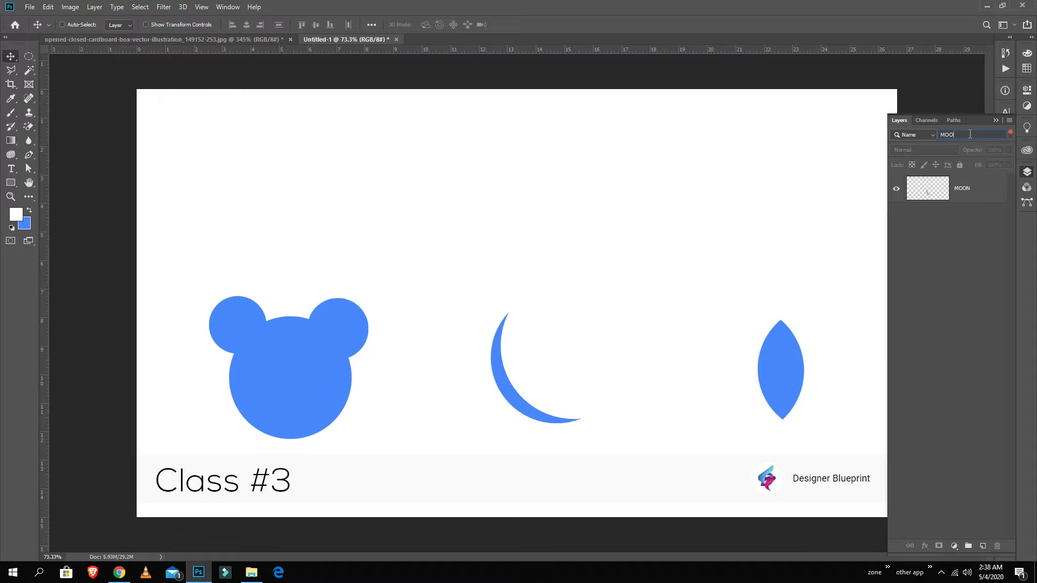
key("BackSpace")
key("BackSpace")
key("BackSpace")
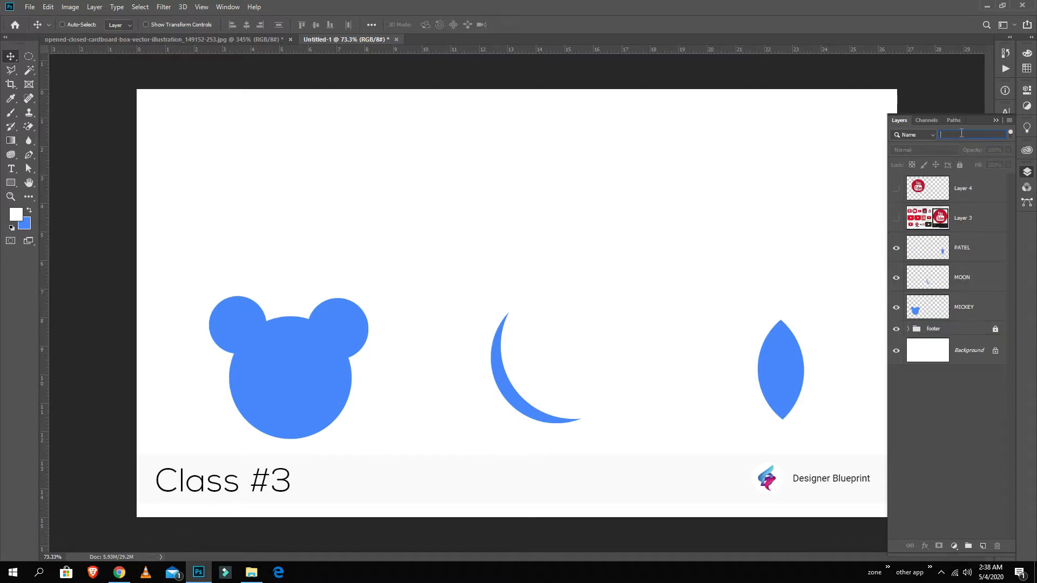
left_click(973, 277)
left_click(929, 134)
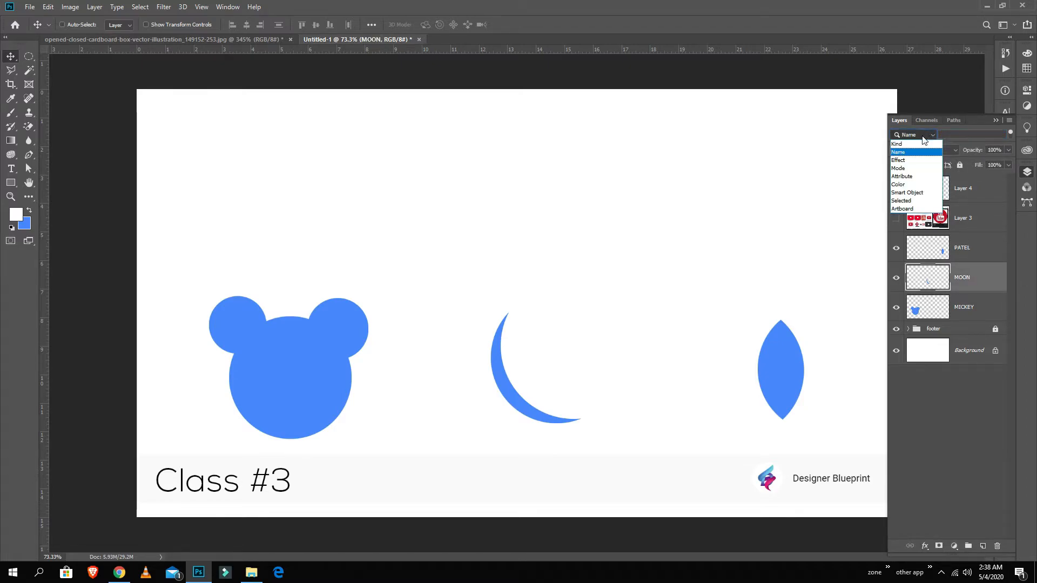
left_click(918, 139)
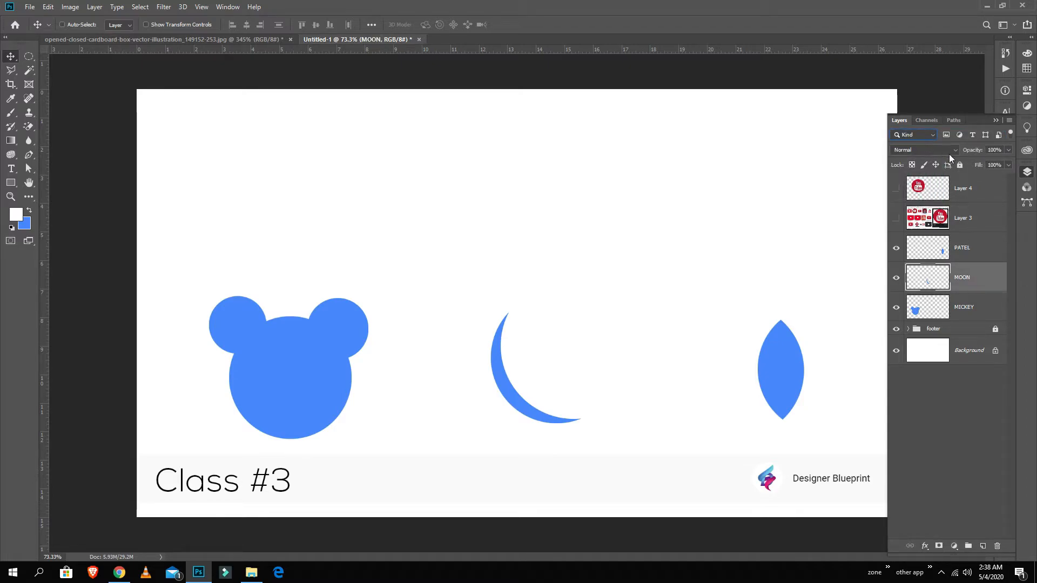
left_click(995, 489)
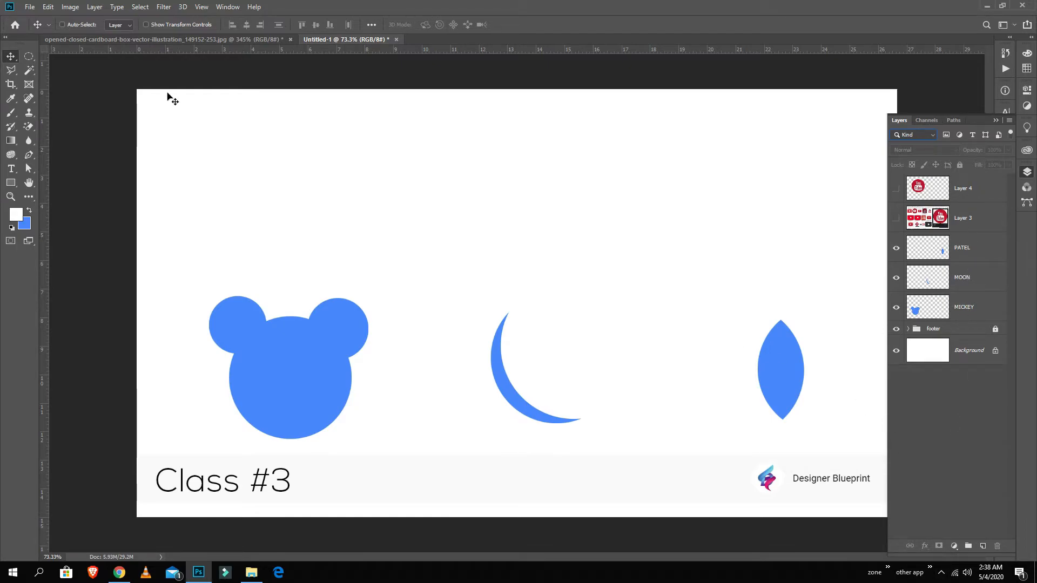
Step: Turn on layer Auto-Select for the Move tool, pick the crescent directly on the canvas, and clear the layer selection
left_click(62, 25)
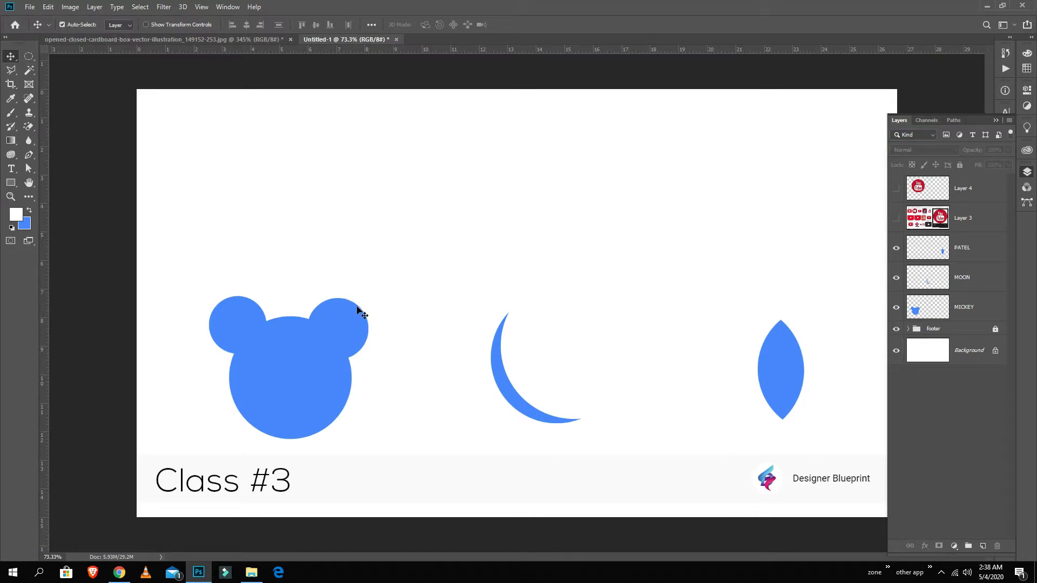
left_click(510, 391)
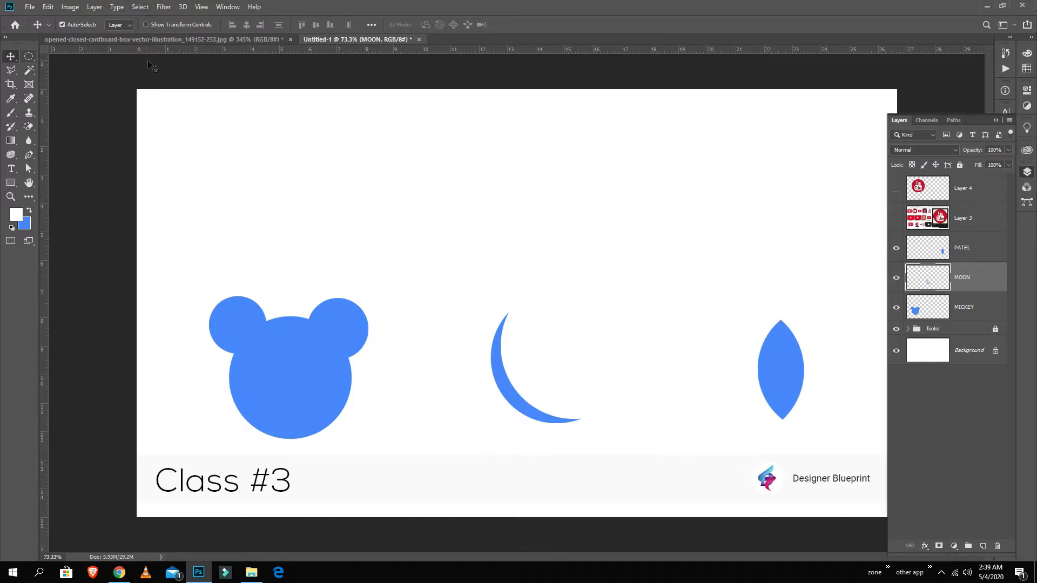
left_click(377, 482)
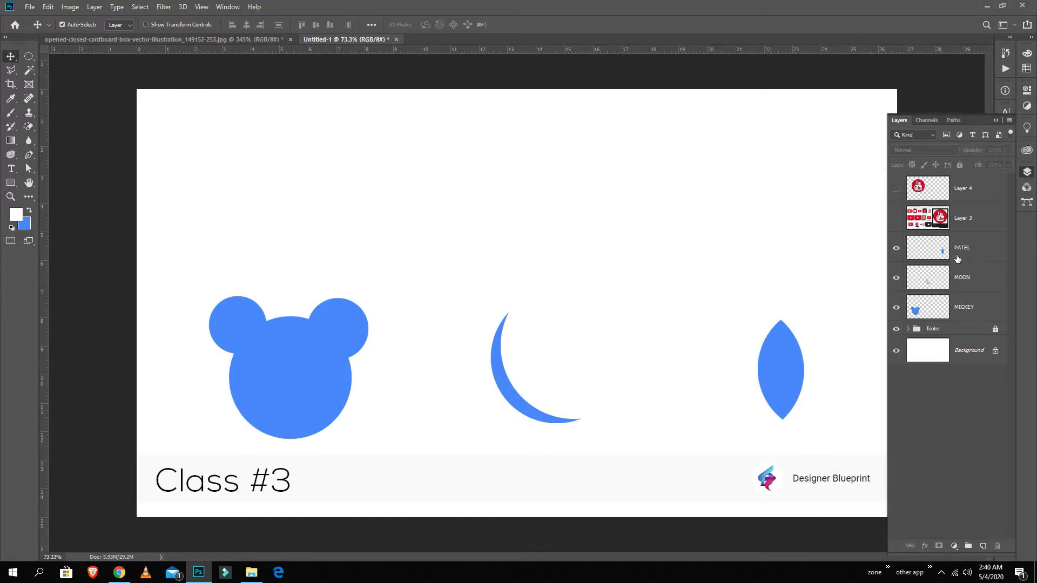
Step: Group the PATEL, MOON and MICKEY layers and name the group CIRCLE MARQUEE
left_click(979, 306)
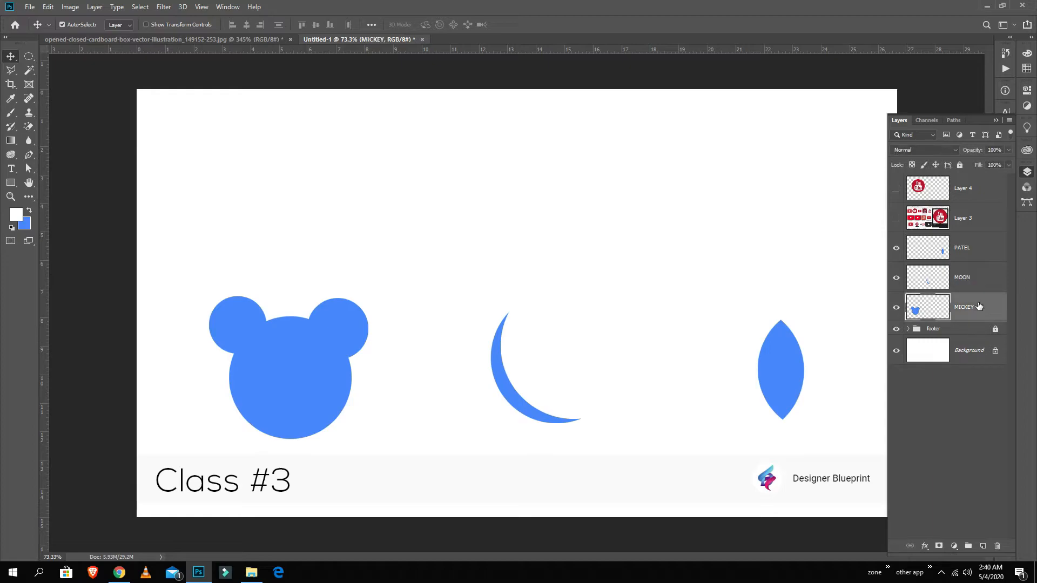
left_click(974, 249, "shift")
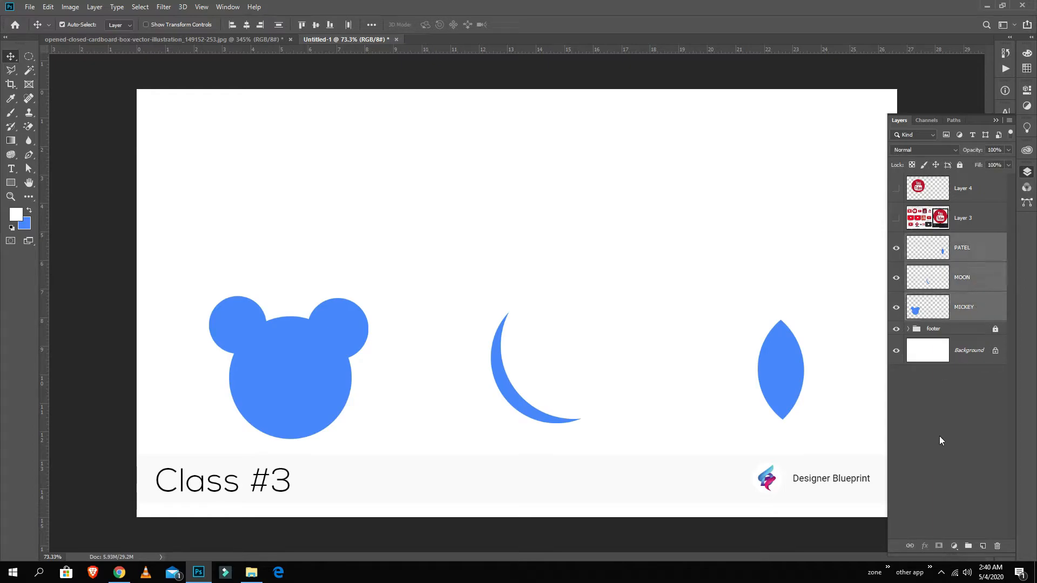
left_click(968, 546)
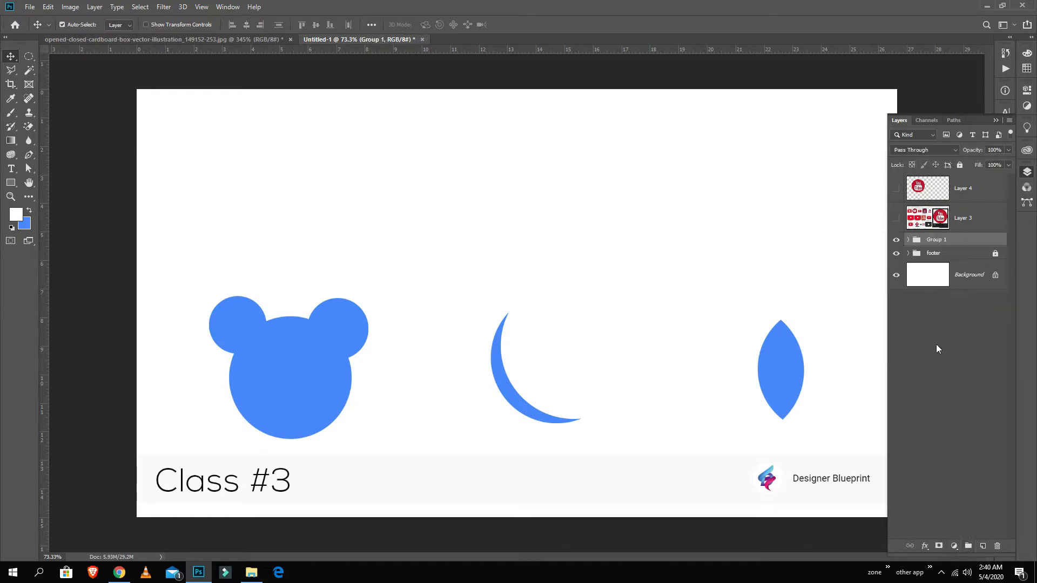
double_click(937, 239)
type("CIRCLE MARQUEE")
left_click(30, 57)
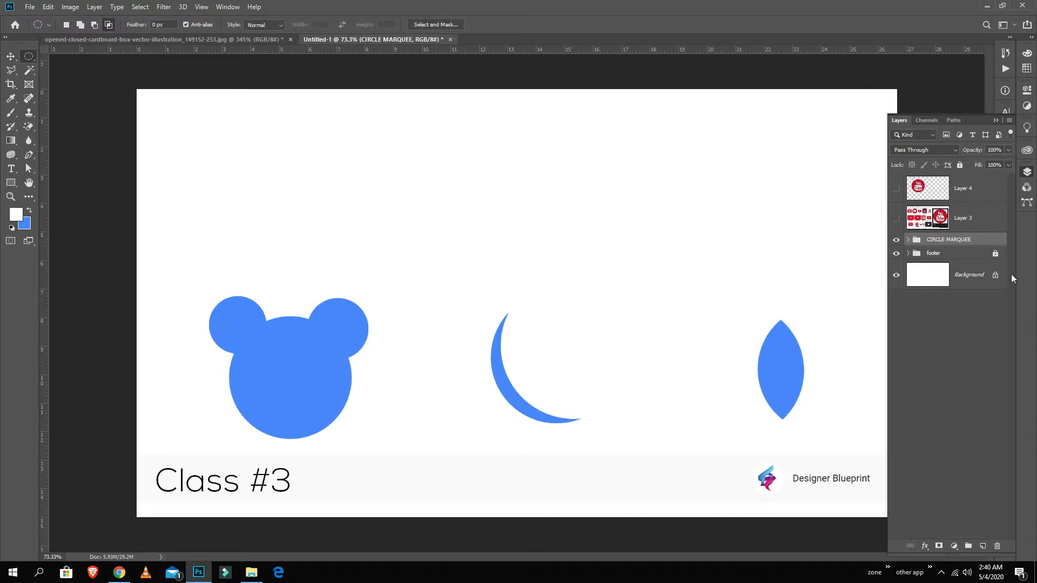
Step: Draw an irregular freehand Lasso selection around the crescent and the empty canvas above it
left_click(10, 71)
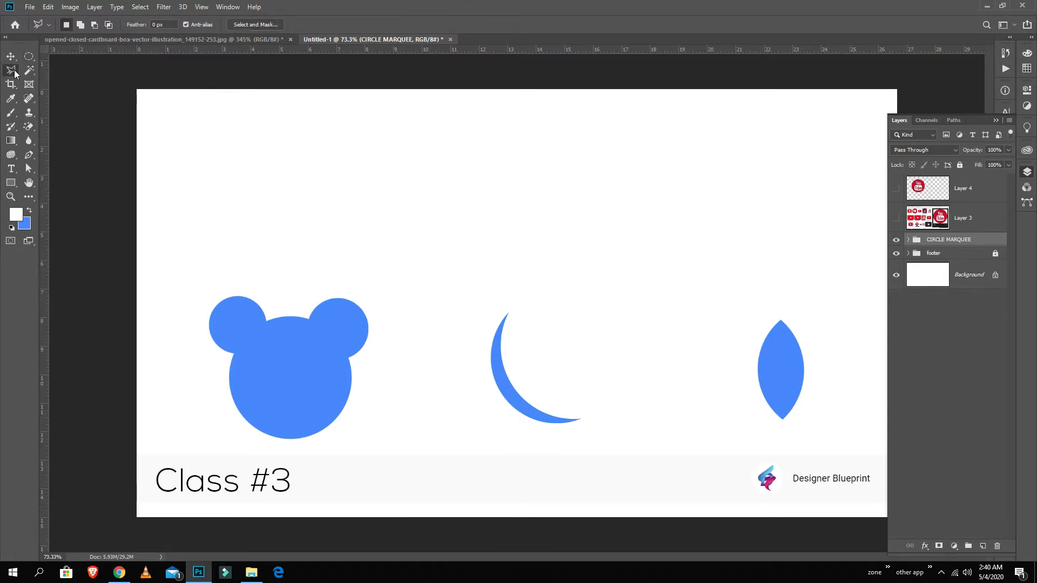
left_click_drag(15, 74, 51, 69)
mouse_move(648, 153)
left_mouse_down()
mouse_move(530, 118)
mouse_move(374, 141)
mouse_move(368, 187)
mouse_move(524, 195)
mouse_move(480, 215)
mouse_move(425, 298)
mouse_move(457, 402)
mouse_move(477, 427)
mouse_move(553, 449)
mouse_move(600, 447)
mouse_move(612, 421)
mouse_move(590, 334)
mouse_move(541, 277)
mouse_move(558, 266)
mouse_move(624, 259)
mouse_move(669, 206)
mouse_move(671, 179)
mouse_move(657, 159)
mouse_move(552, 158)
left_mouse_up()
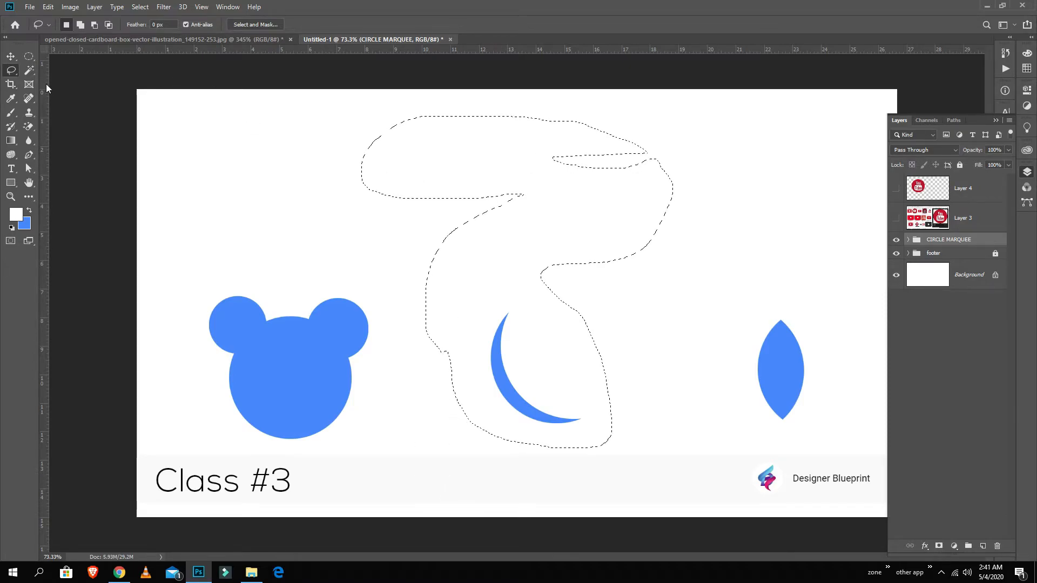
Step: Replace the freehand selection with a straight-edged Polygonal Lasso selection shaped like a wide arrow pointing right, above the three shapes
right_click(12, 71)
left_click(66, 92)
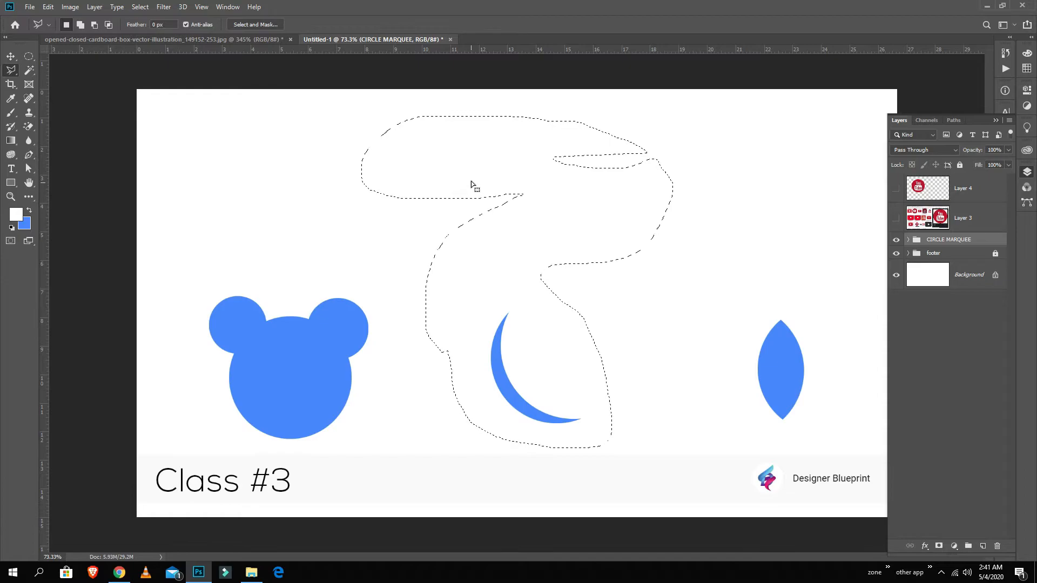
key("ctrl+d")
left_click(287, 139)
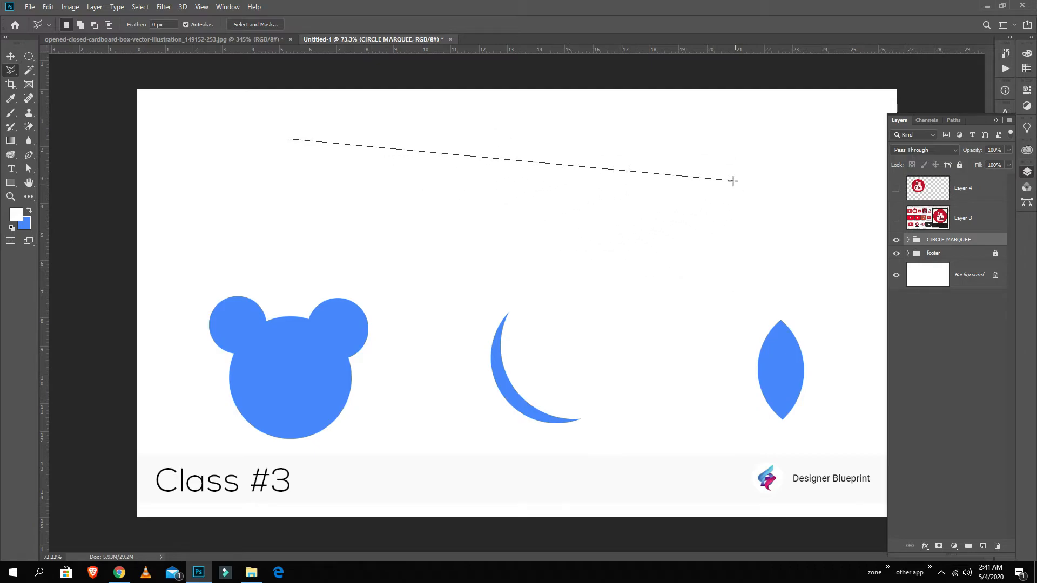
key("shift")
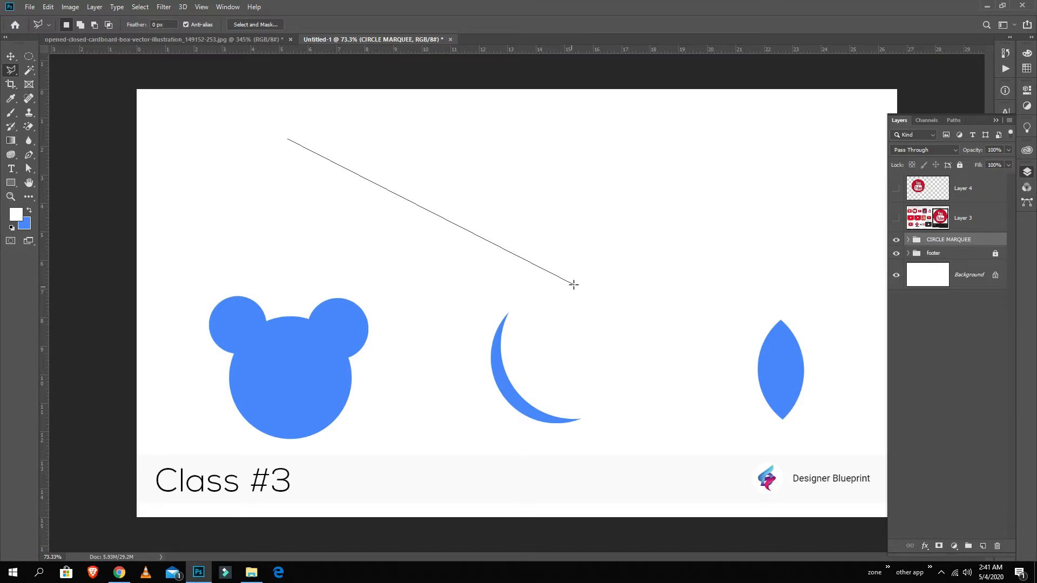
key("shift")
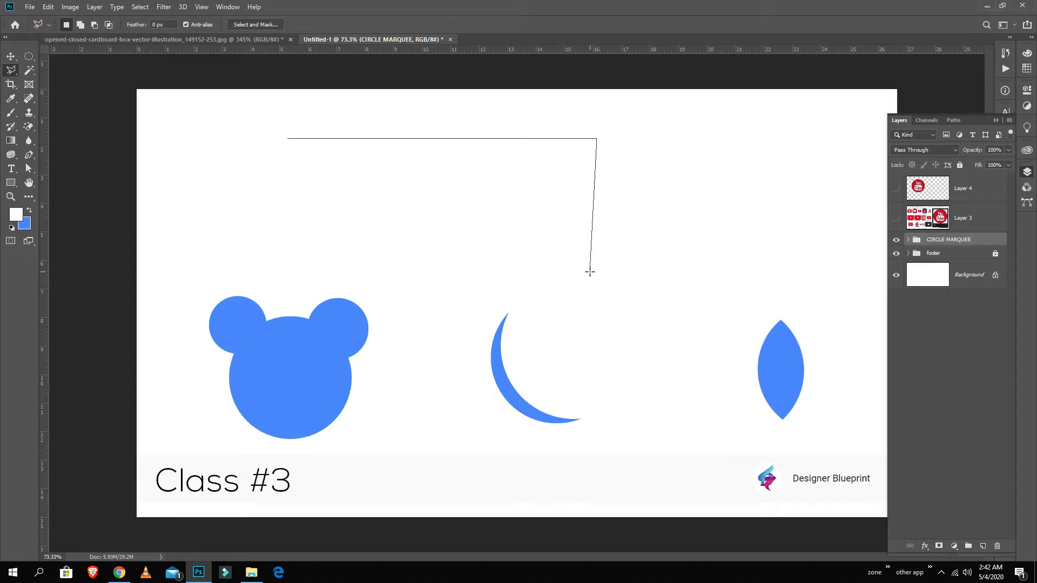
left_click(642, 183)
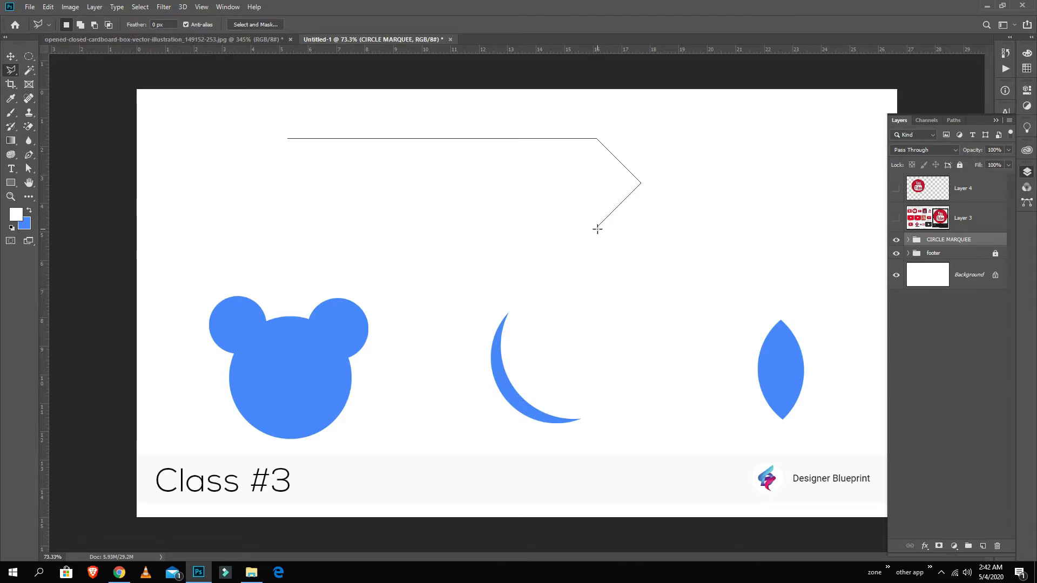
left_click(597, 227)
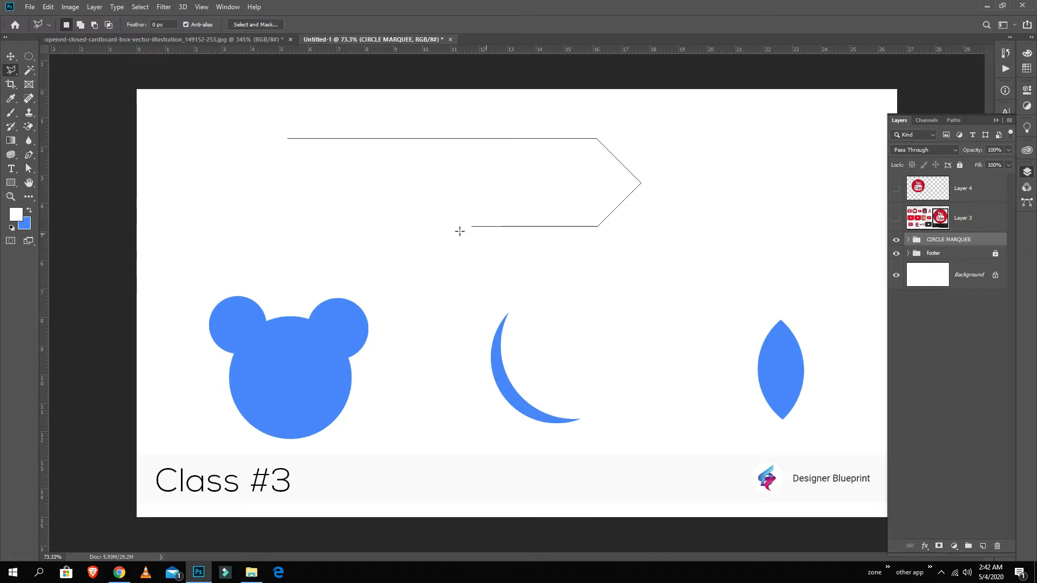
left_click(288, 226)
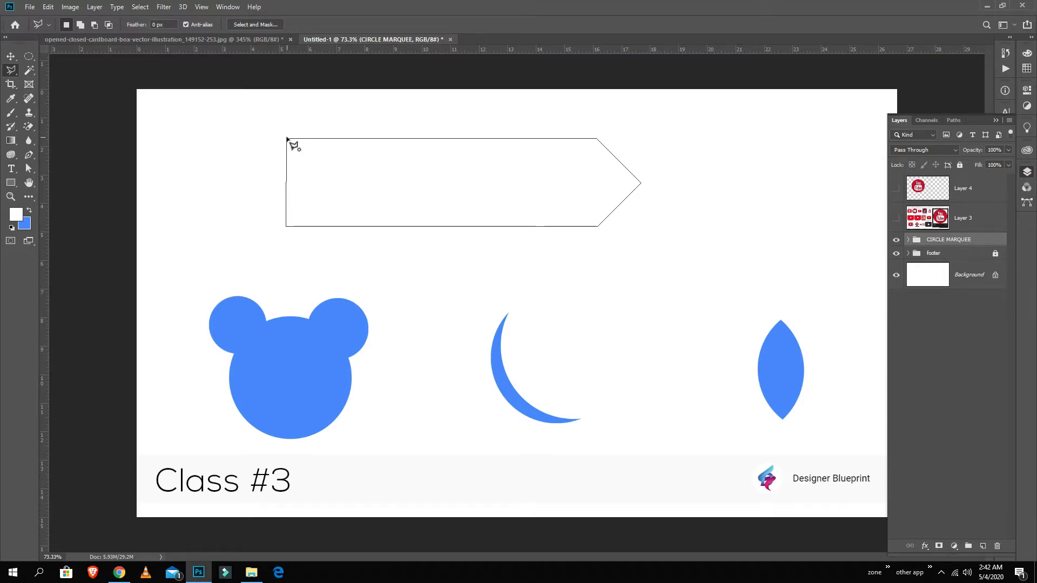
left_click(287, 138)
left_click(287, 139)
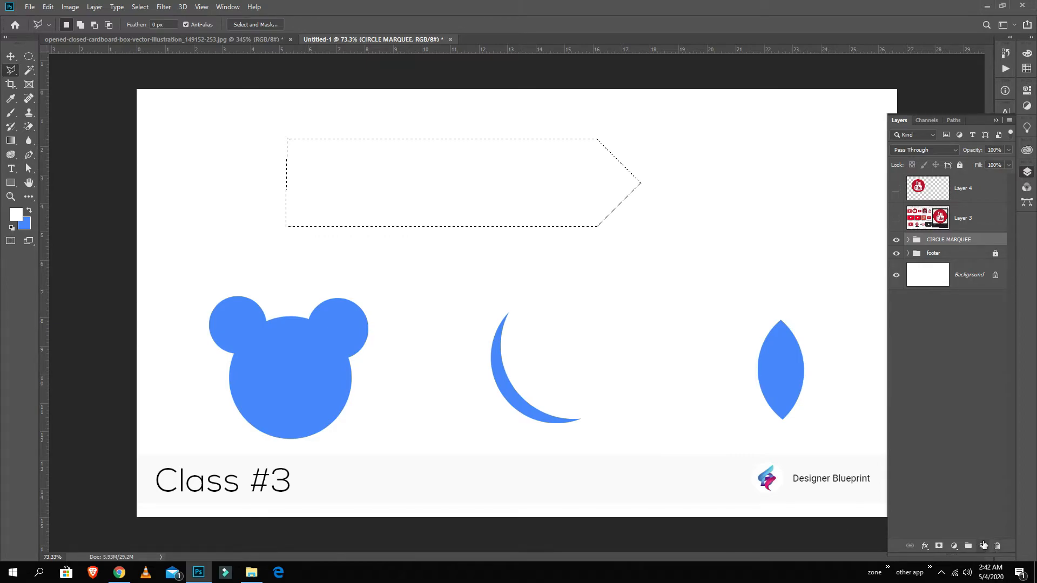
Step: Fill the arrow-shaped selection with the blue background color on a new layer and deselect it
left_click(983, 547)
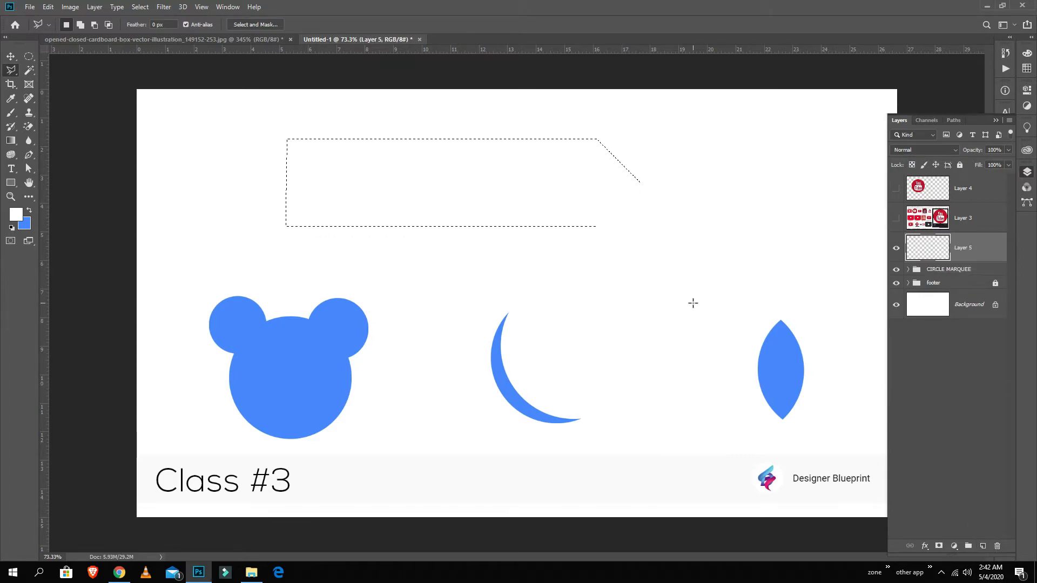
key("ctrl+BackSpace")
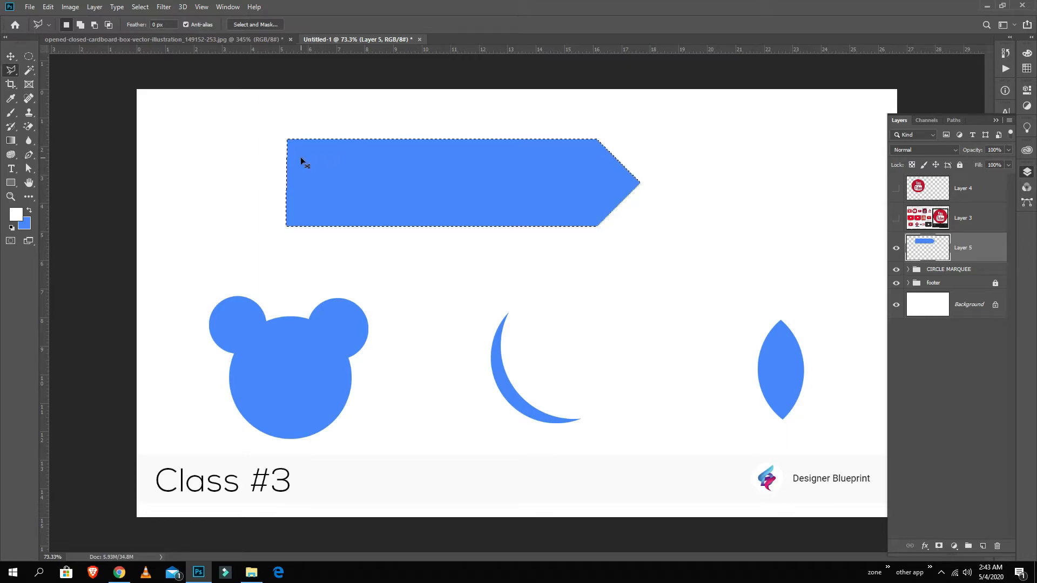
key("ctrl+d")
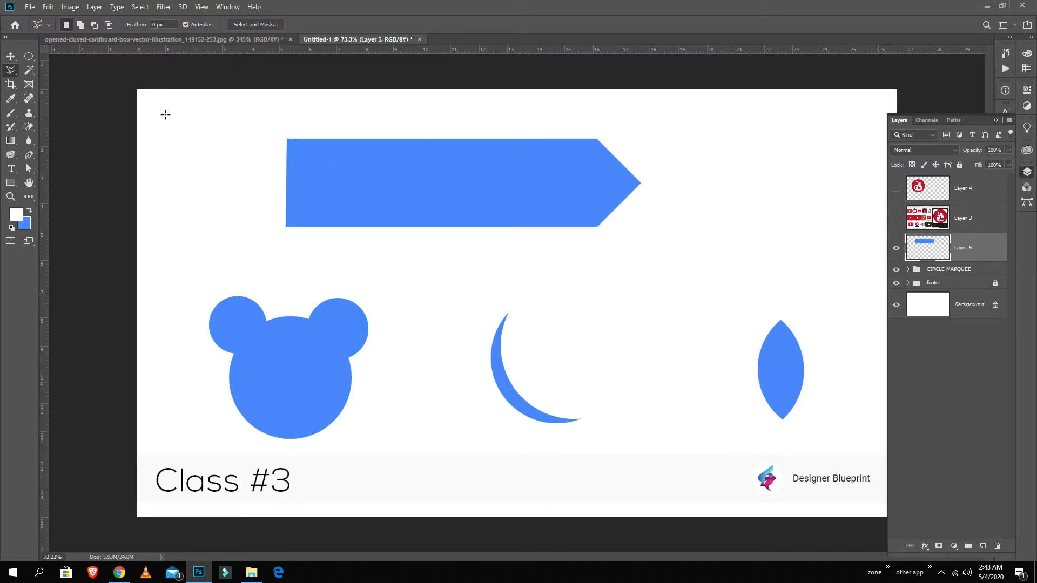
Step: Reposition the blue arrow near the canvas's upper edge above the crescent, with the Magnetic Lasso tool activated
left_click(18, 54)
left_click_drag(505, 183, 727, 260)
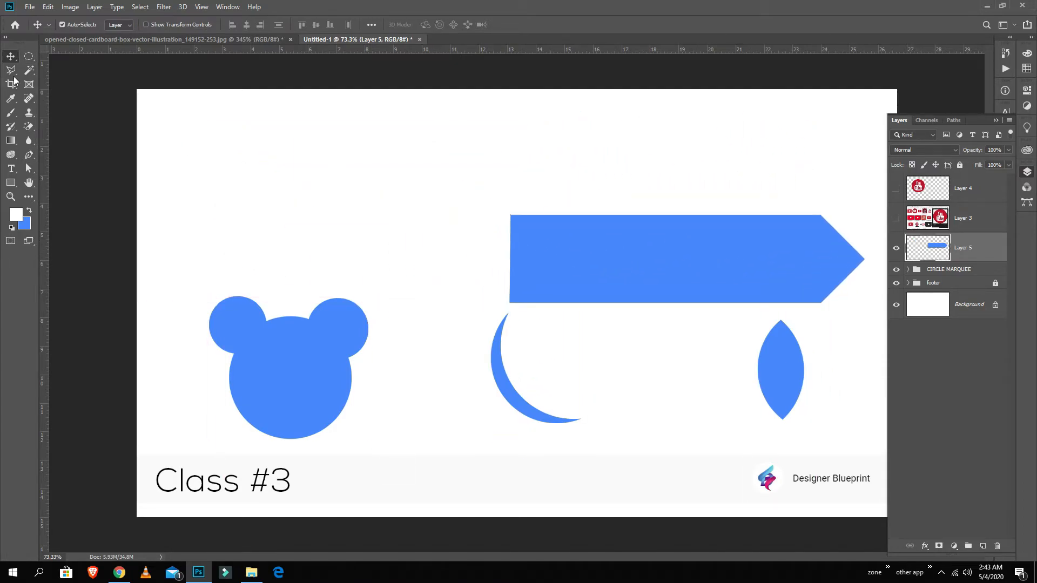
left_click(11, 70)
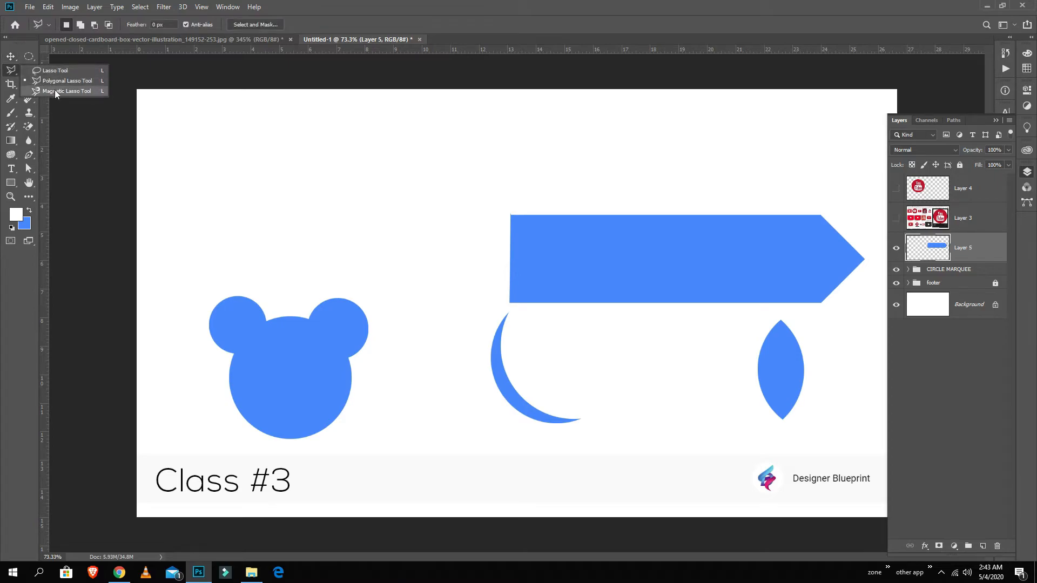
left_click(56, 92)
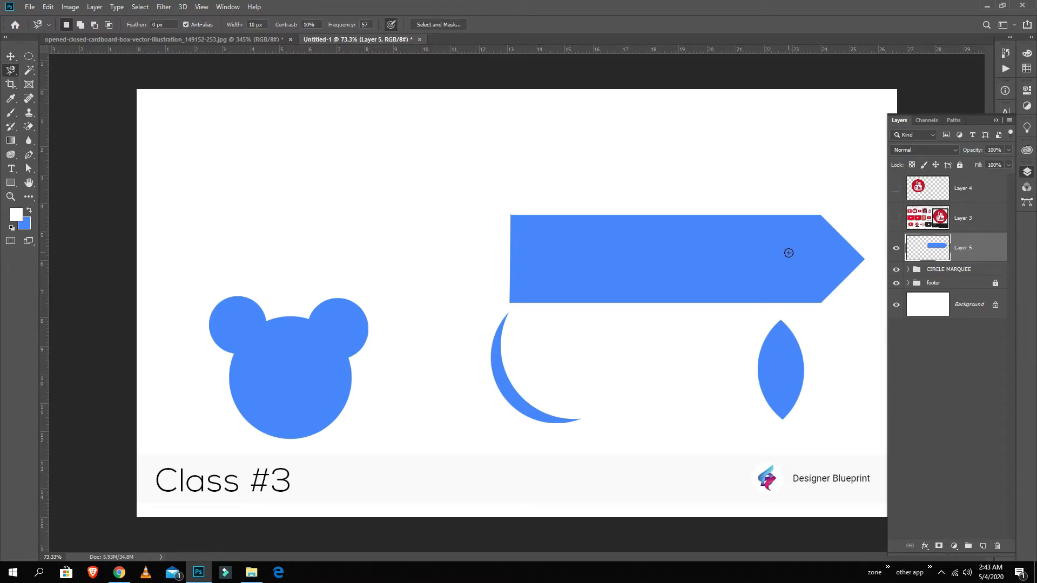
left_click_drag(775, 257, 625, 172)
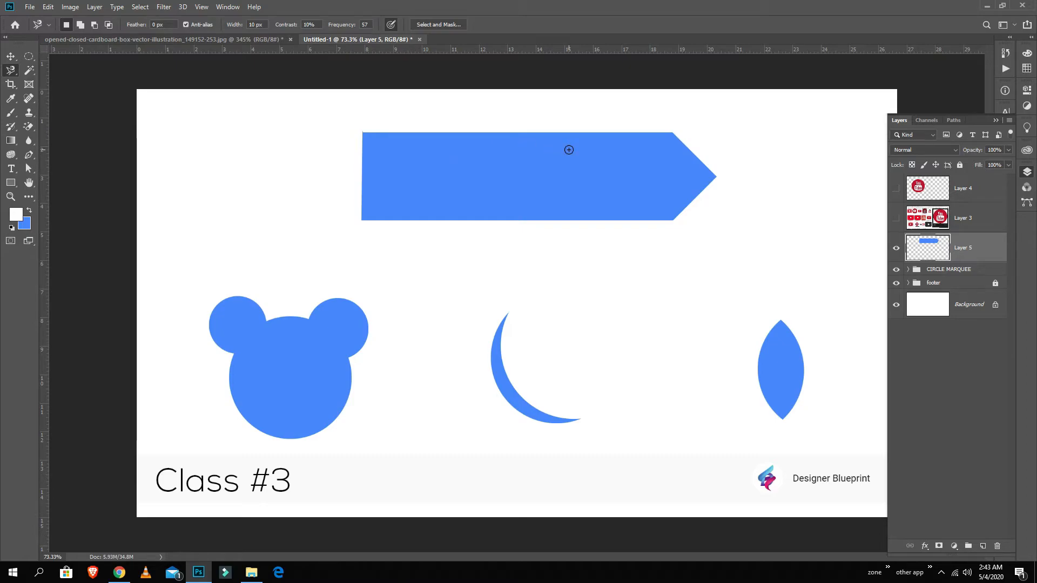
Step: Start a Magnetic Lasso outline at the arrow's upper corner beside its tip and remove the stray anchor points
left_click(671, 132)
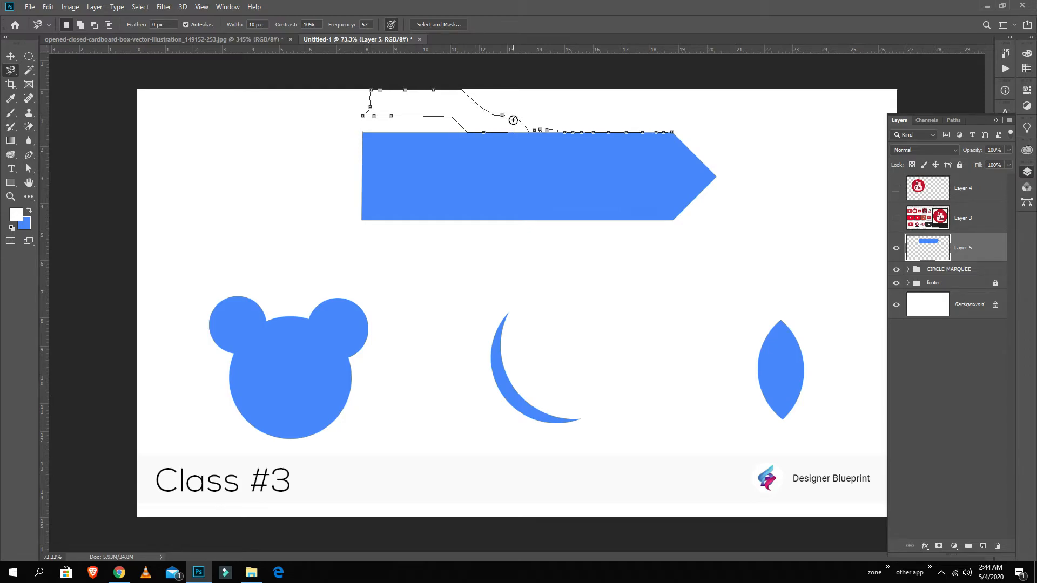
key("BackSpace")
key("BackSpace")
key("BackSpace")
key("BackSpace")
key("BackSpace")
key("BackSpace")
key("BackSpace")
key("BackSpace")
key("BackSpace")
key("BackSpace")
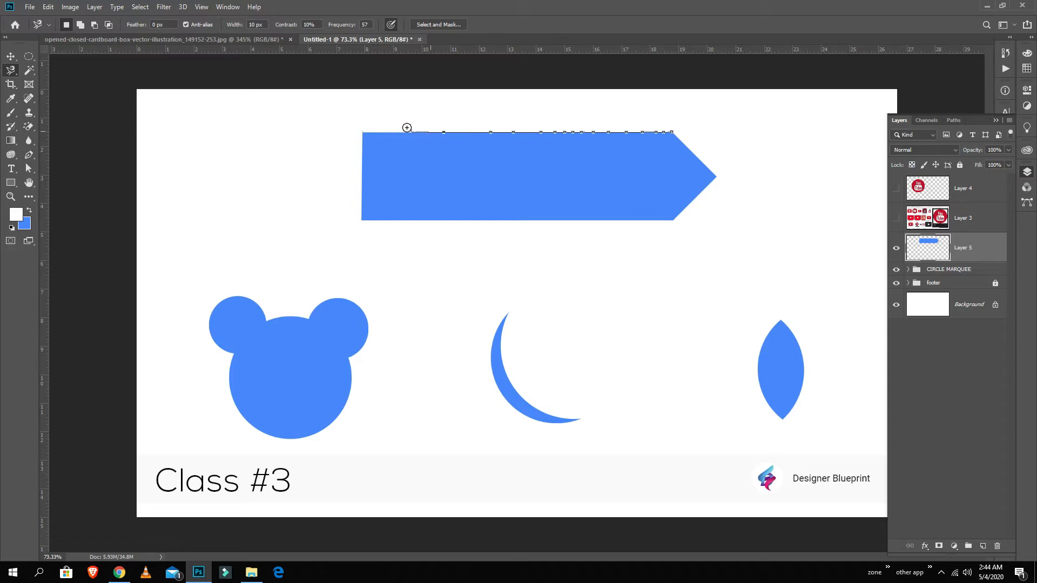
Step: Complete the Magnetic Lasso outline around the whole blue arrow and clear the resulting selection
left_click(363, 131)
left_click(361, 219)
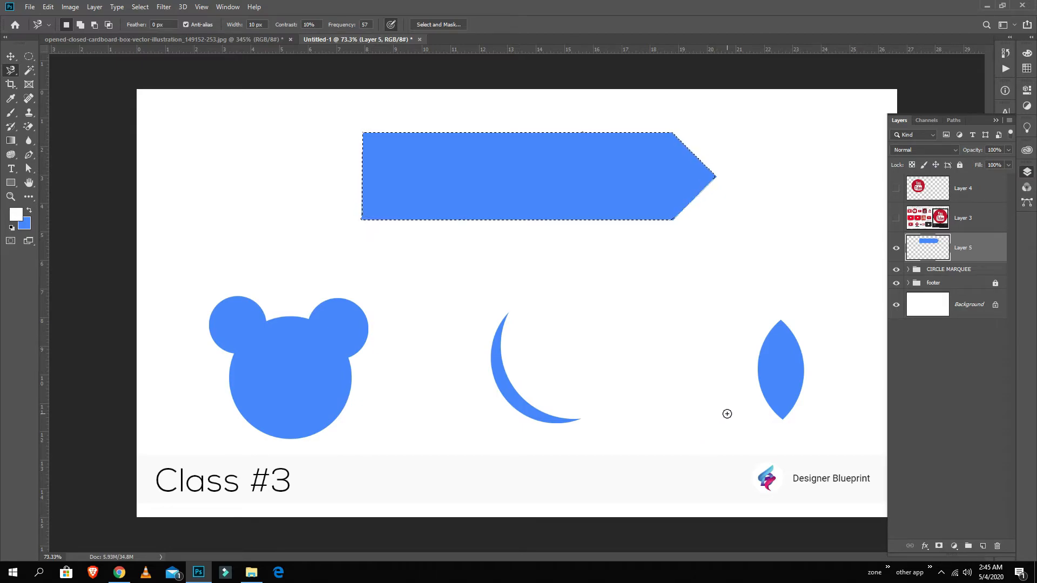
left_click(29, 57)
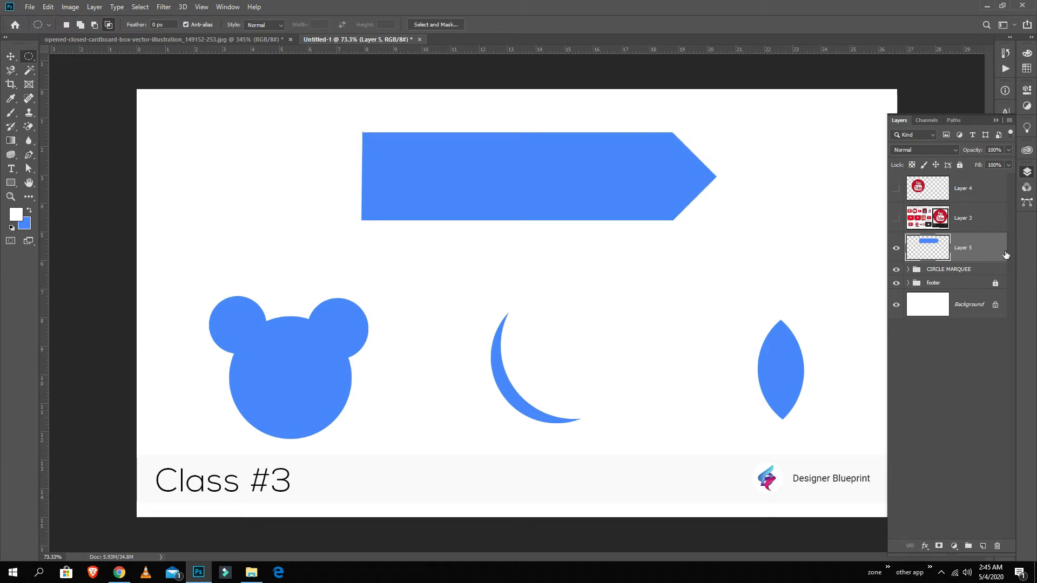
Step: Scale the blue arrow proportionally to 38.81% and place it above the eared head
key("ctrl+t")
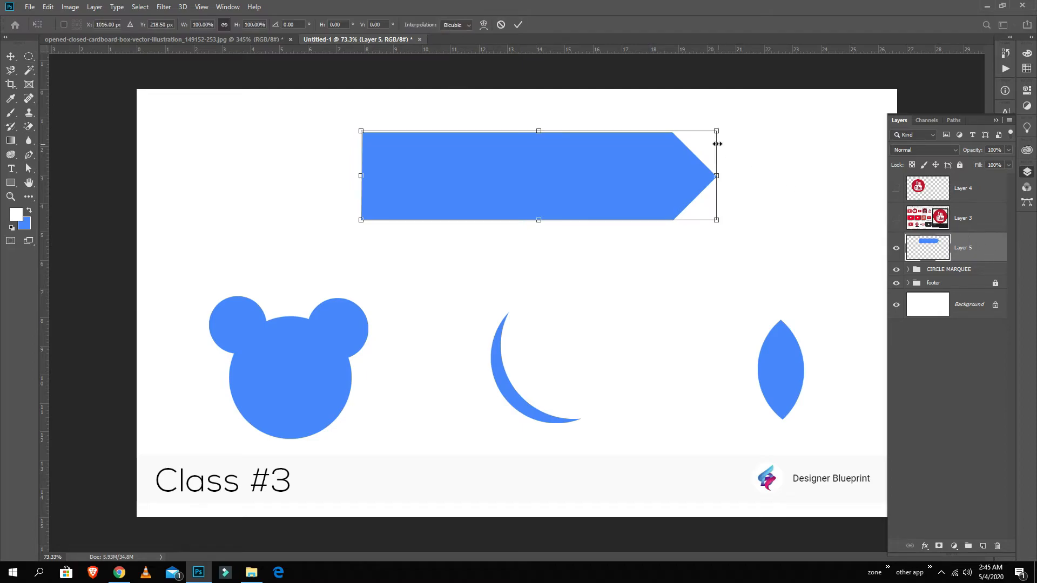
left_click_drag(716, 131, 290, 221)
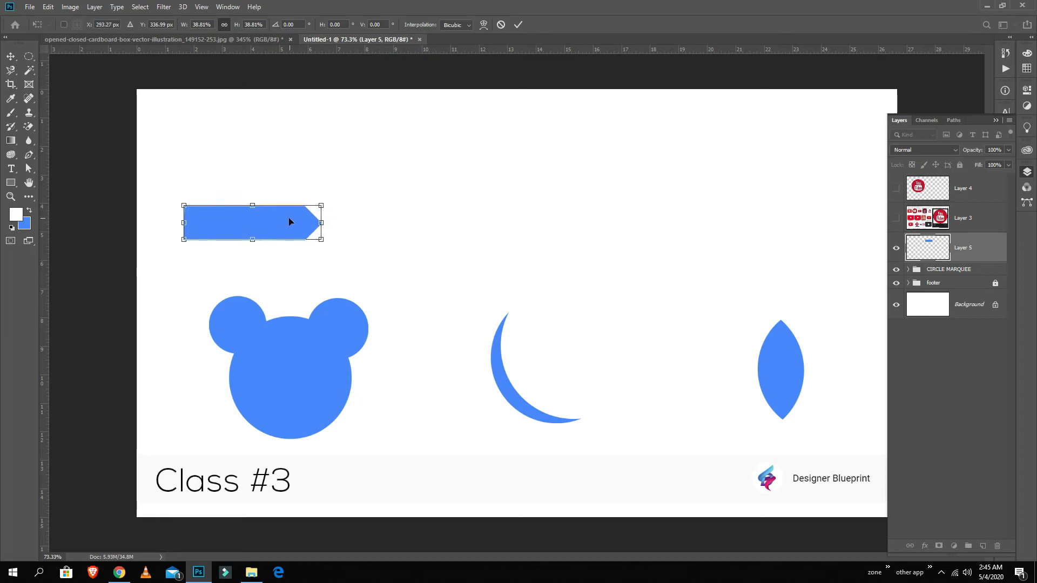
left_click(11, 57)
Step: Activate the Quick Selection tool and open maxresdefault.jpg from the desktop as a separate document
left_click(29, 72)
left_click_drag(30, 74, 67, 74)
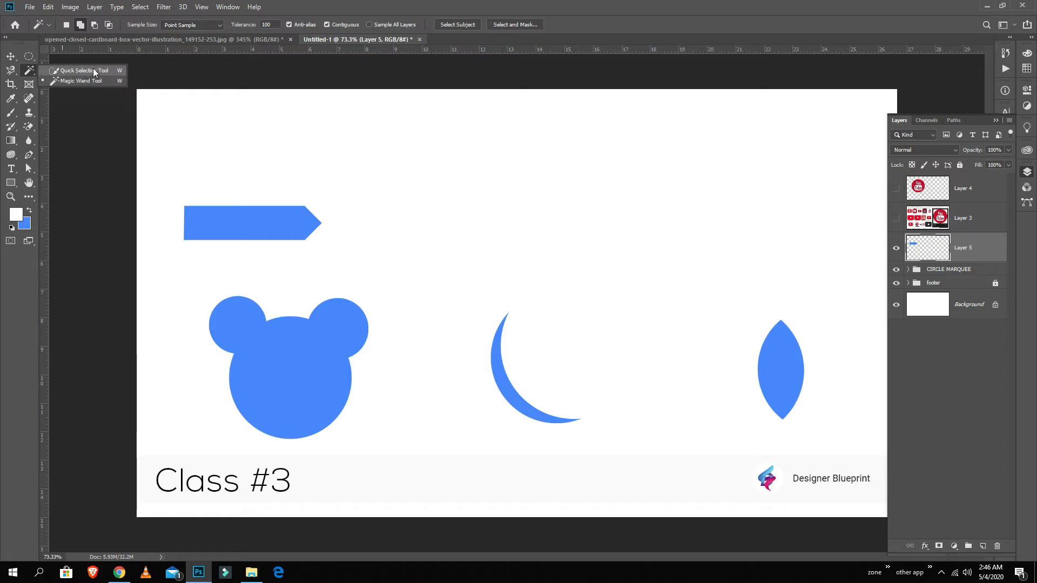
left_click(84, 71)
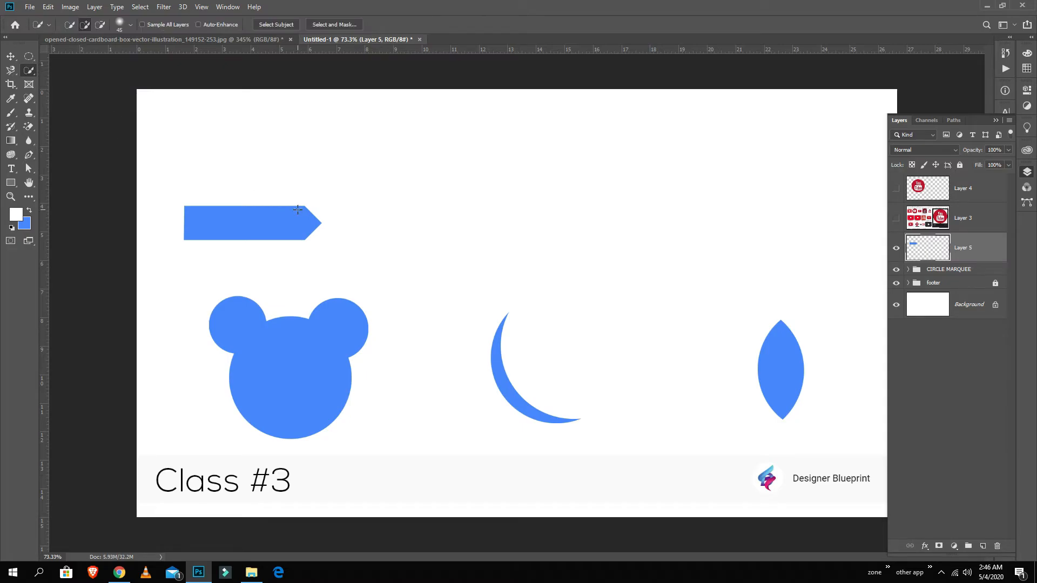
left_click(207, 575)
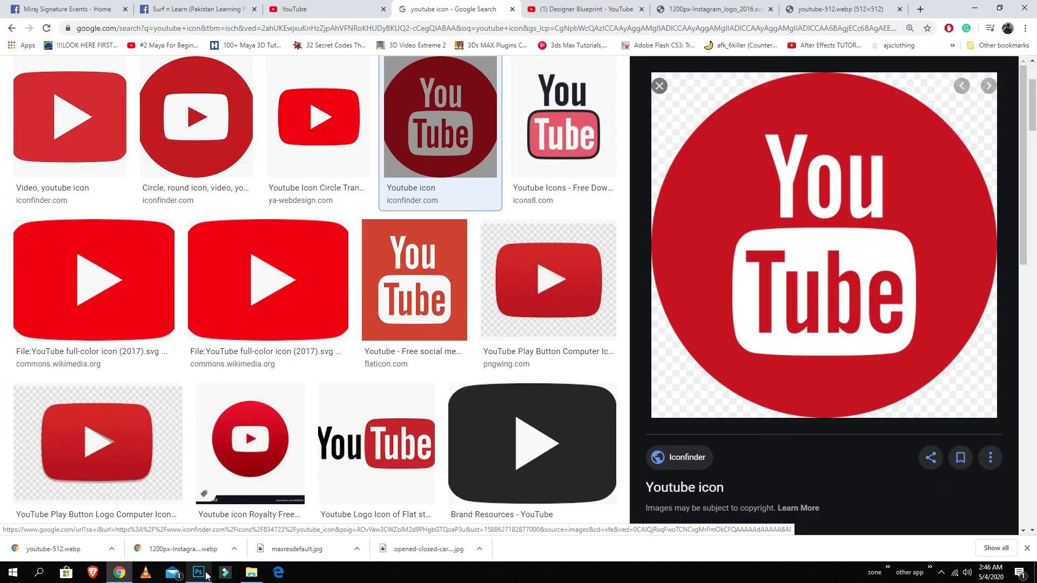
left_click(1035, 572)
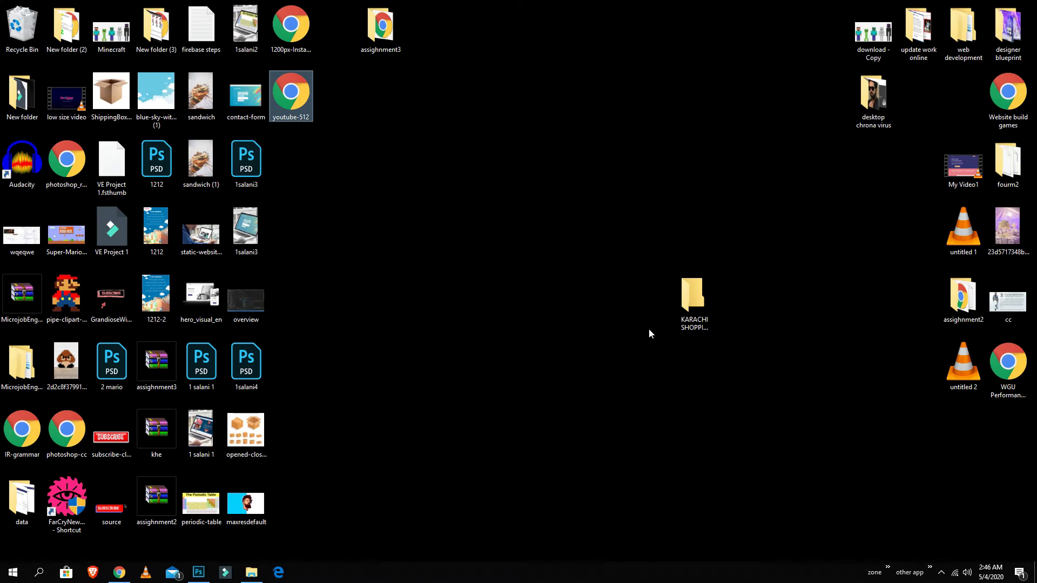
left_click_drag(247, 501, 527, 12)
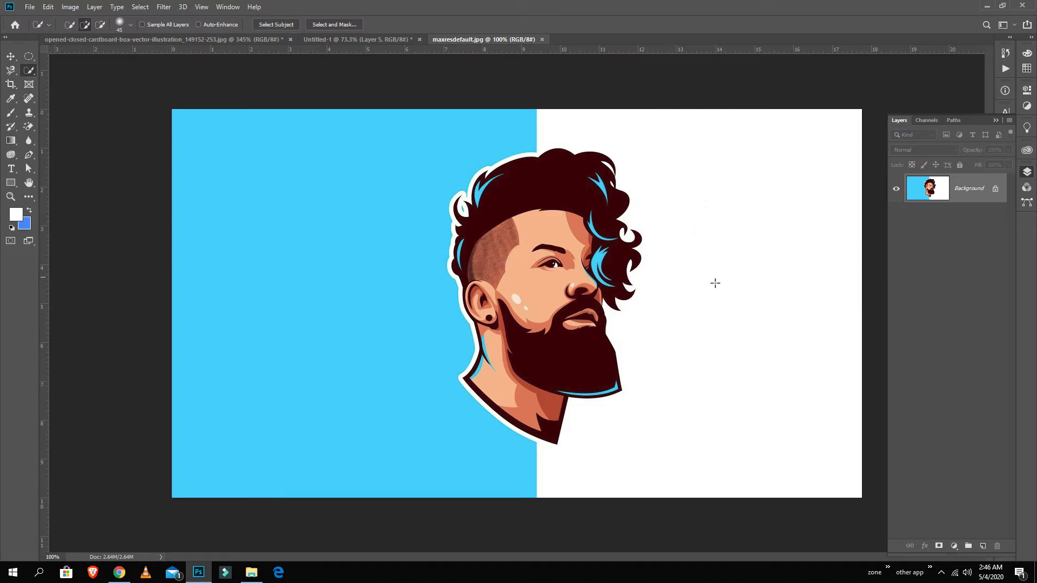
Step: Duplicate the Background layer and copy the bearded man's quick-selected hair from the duplicate to its own layer
left_click_drag(979, 203, 977, 201)
key("ctrl+j")
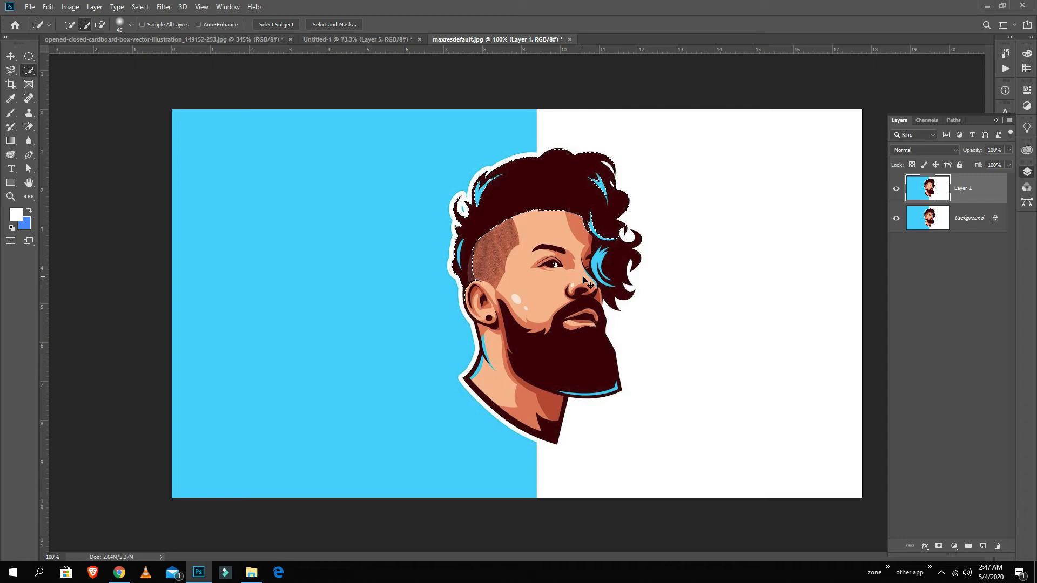
key("ctrl+j")
Step: Move the copied hair onto the white area beside the head and undo the move
left_click(11, 56)
left_click_drag(545, 181, 756, 189)
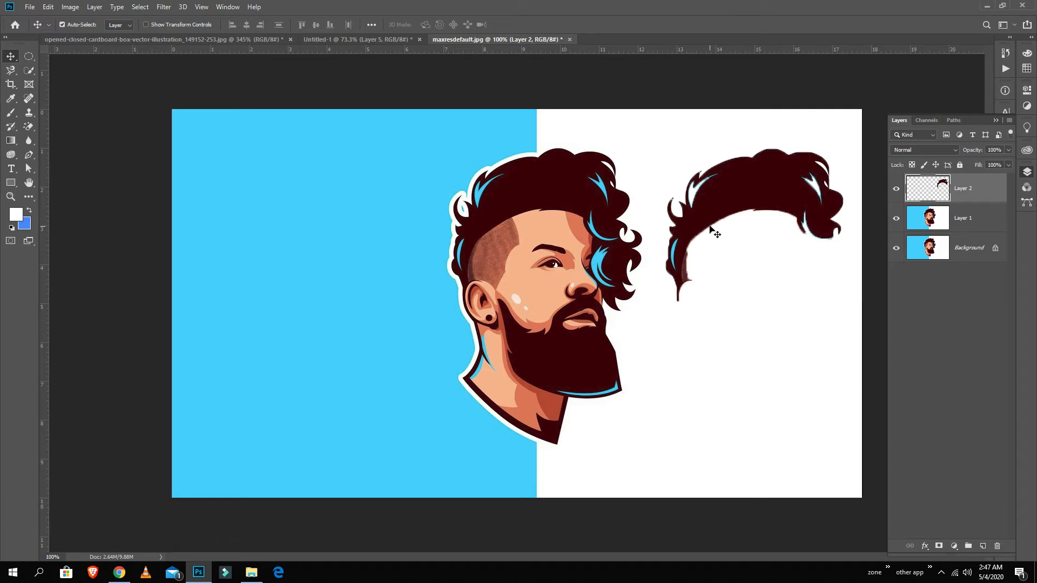
key("ctrl+z")
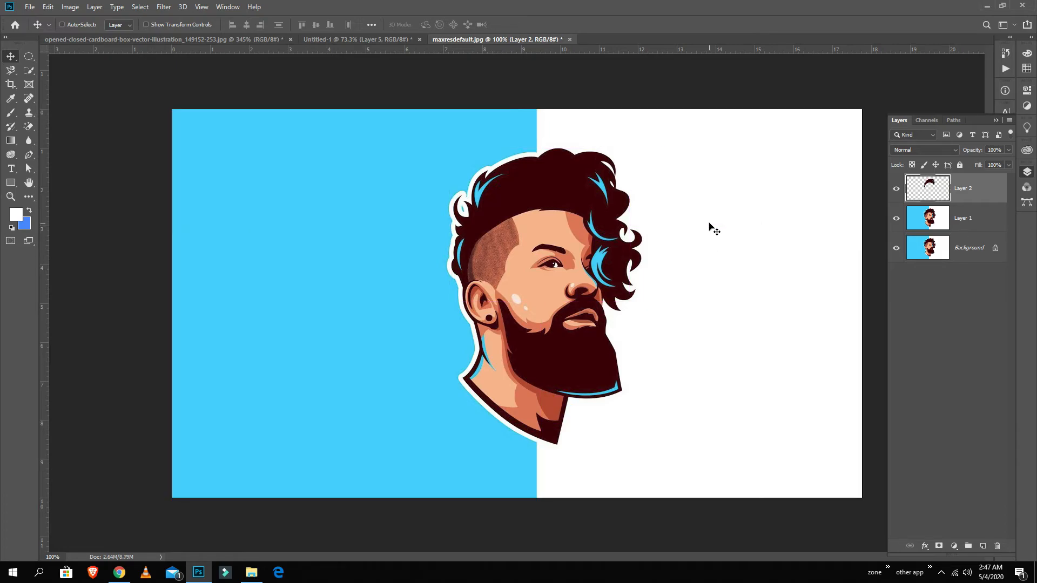
Step: Delete the copied hair layer, and copy the Magic Wand selection of the portrait's dark hair and beard to a new layer
key("Delete")
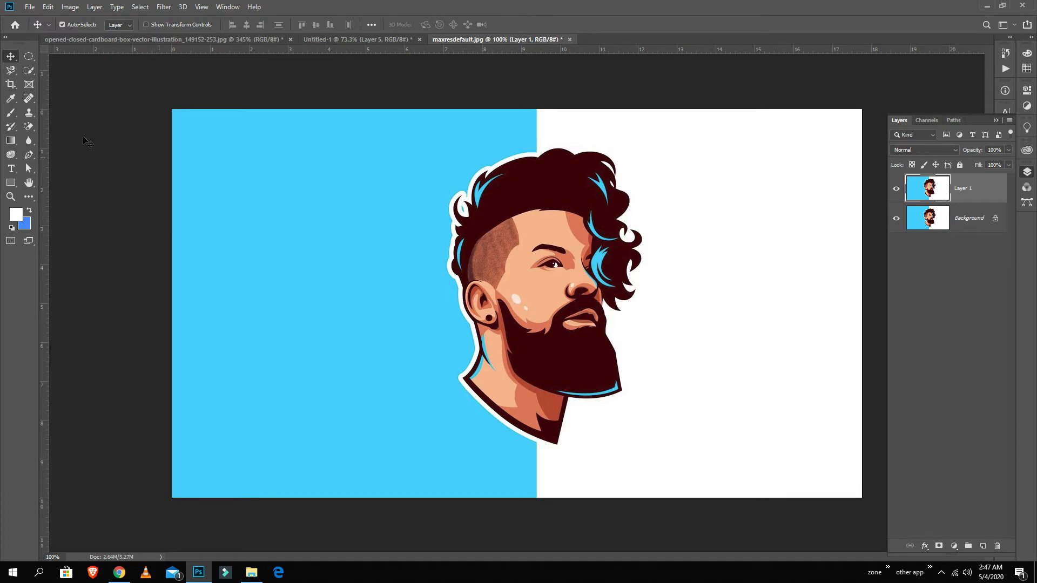
left_click(34, 75)
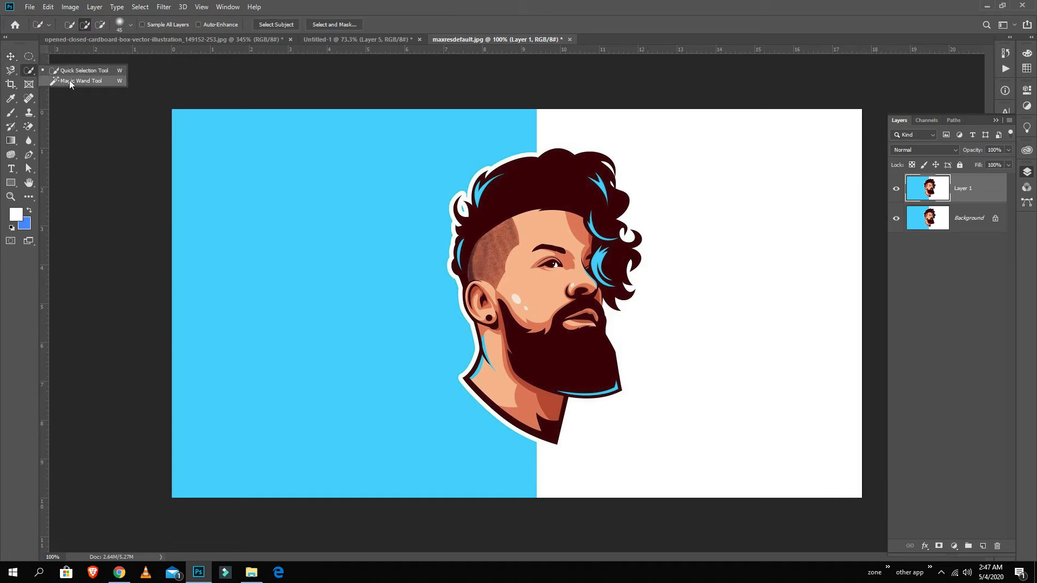
left_click(91, 81)
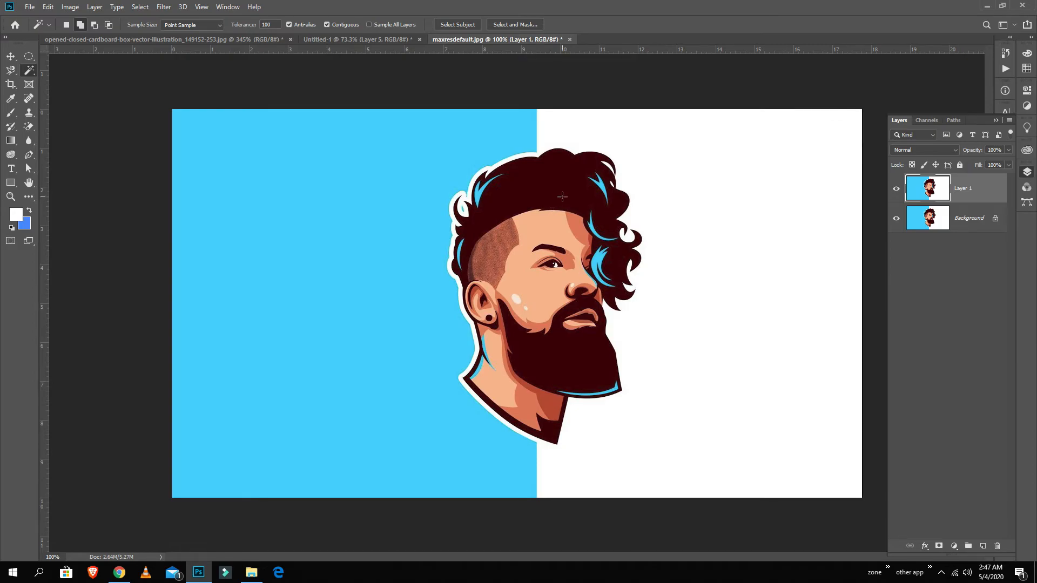
left_click(548, 178)
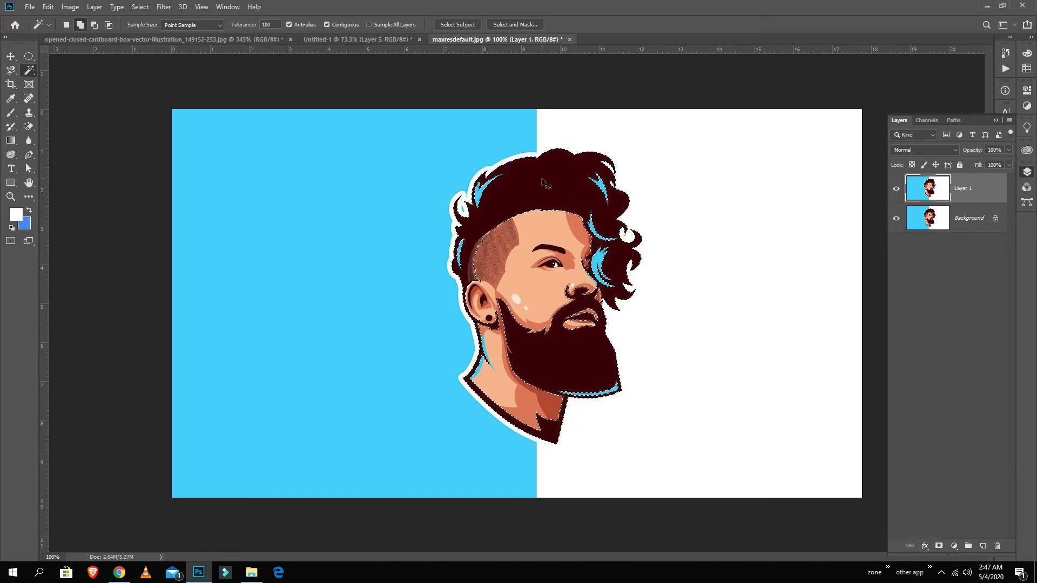
key("ctrl+j")
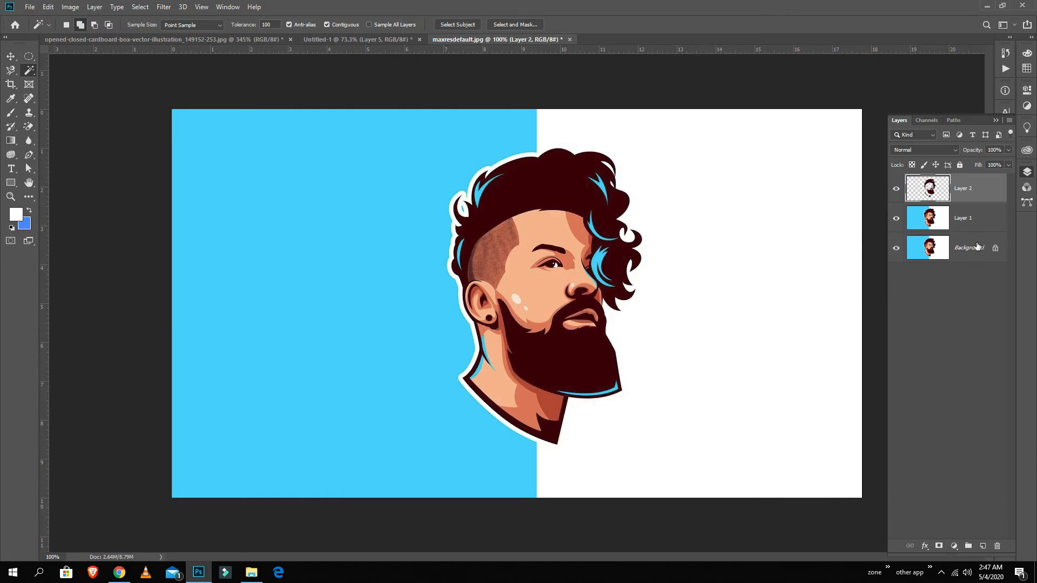
Step: Hide Layer 1 and the Background to isolate the copied dark hair and beard, keeping the Magic Wand tool active
left_click(898, 219)
left_click(896, 246)
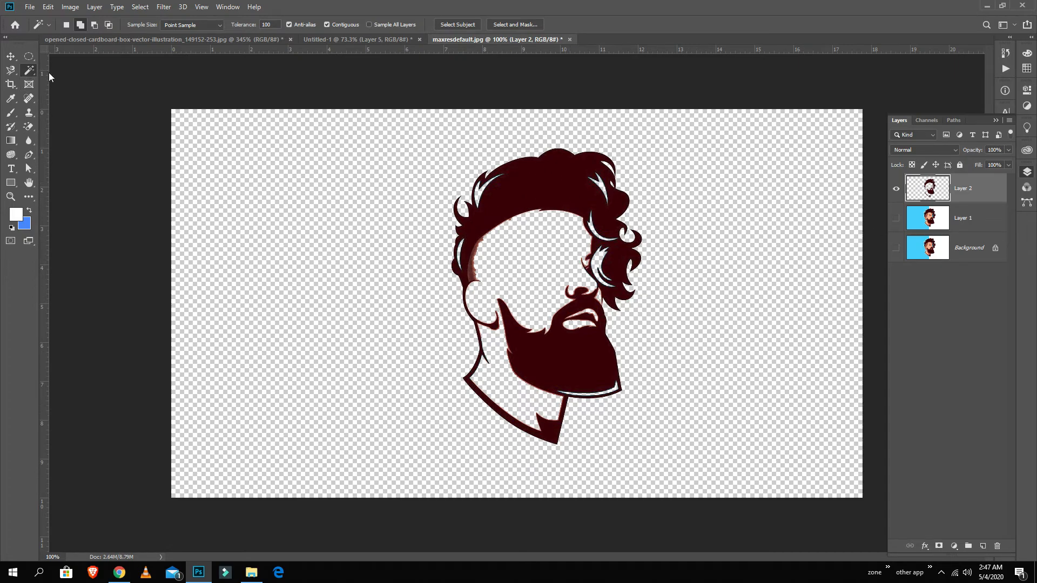
right_click(33, 73)
left_click(75, 81)
Step: Show Layer 1 again, hide Layer 2 and make Layer 1 the active layer
left_click(896, 192)
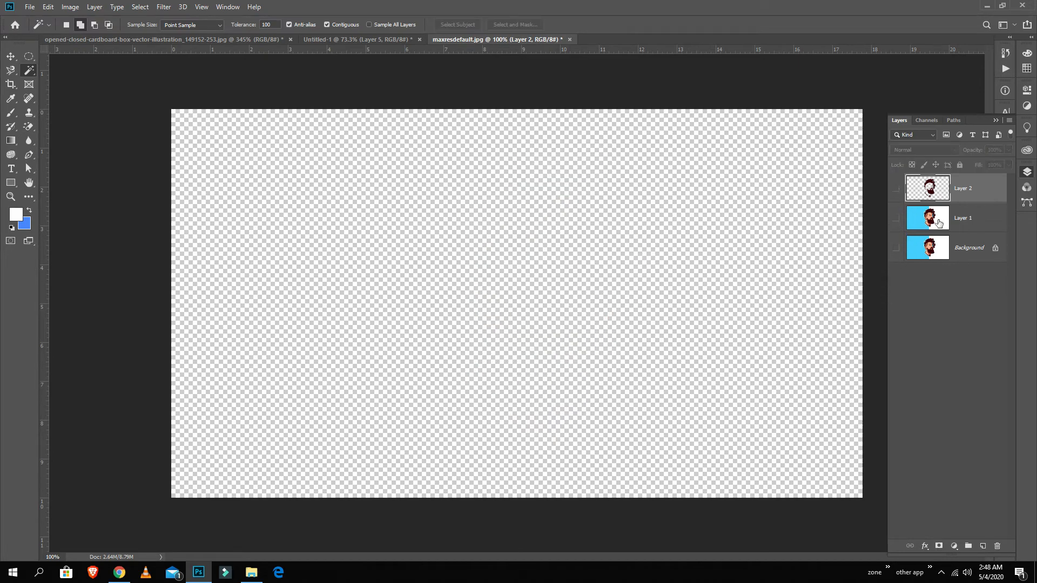
left_click(897, 189)
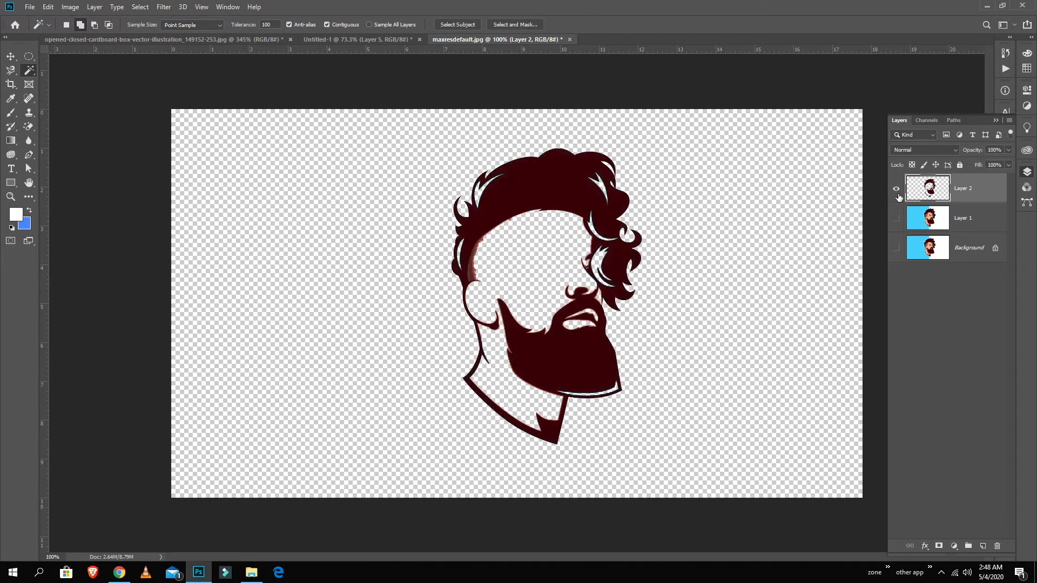
left_click(896, 218)
left_click(896, 189)
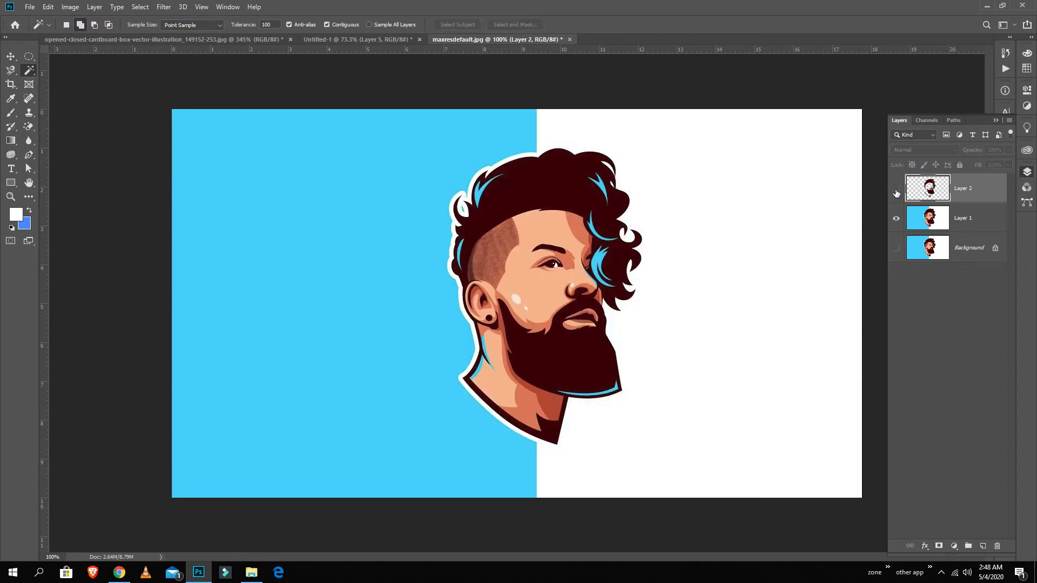
left_click(975, 223)
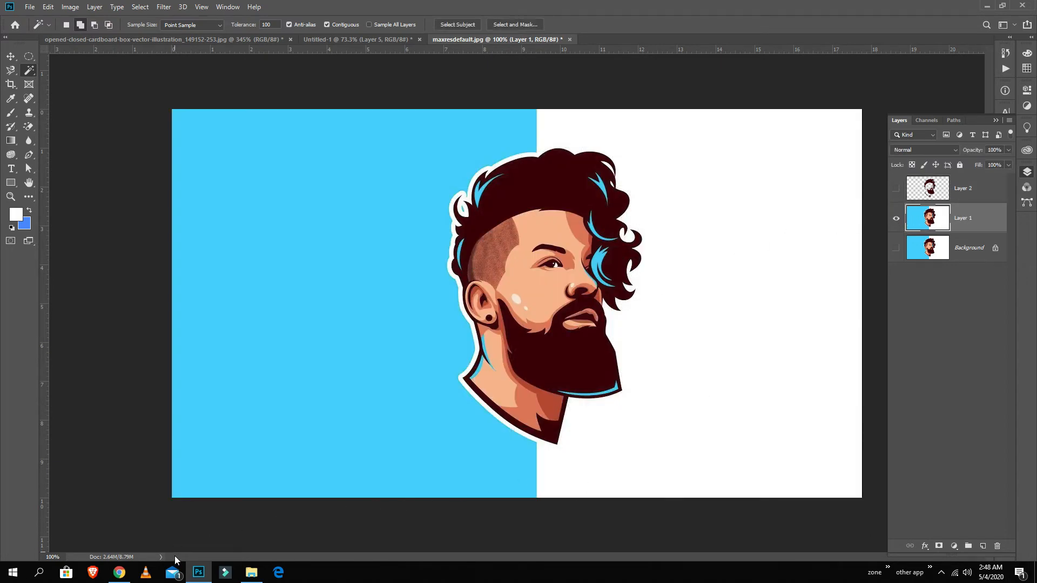
Step: Bring up the cardboard box illustration opened-closed-cardboard-box-vector-illustration_149152-253.jpg from the desktop
left_click(1034, 573)
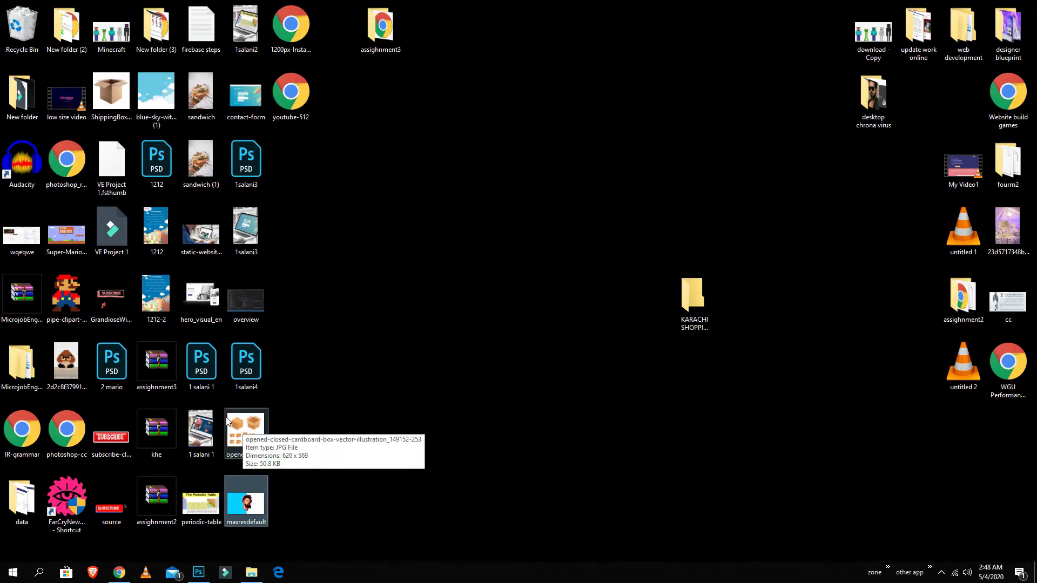
left_click_drag(238, 430, 540, 183)
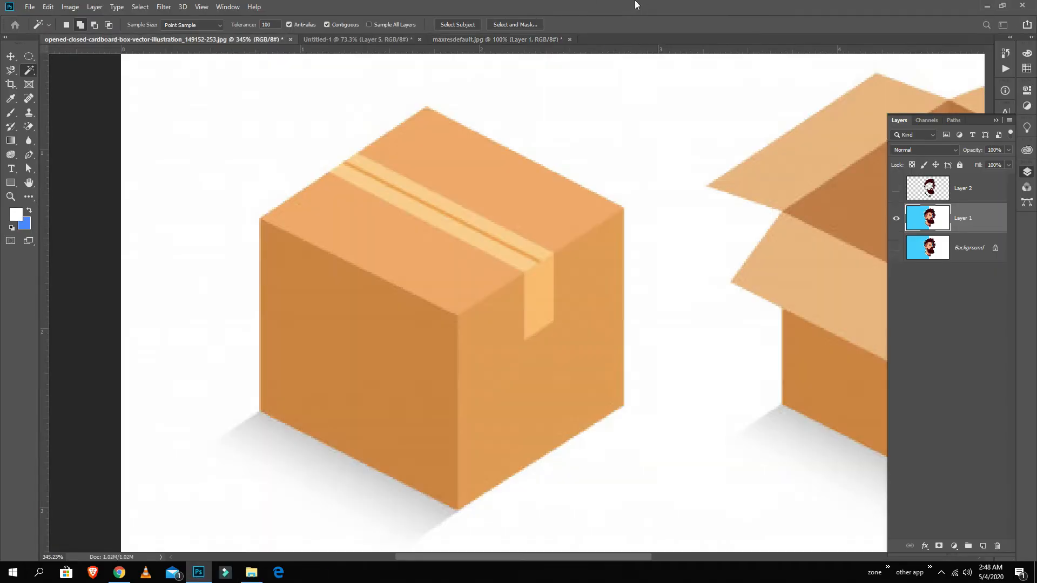
key("ctrl+0")
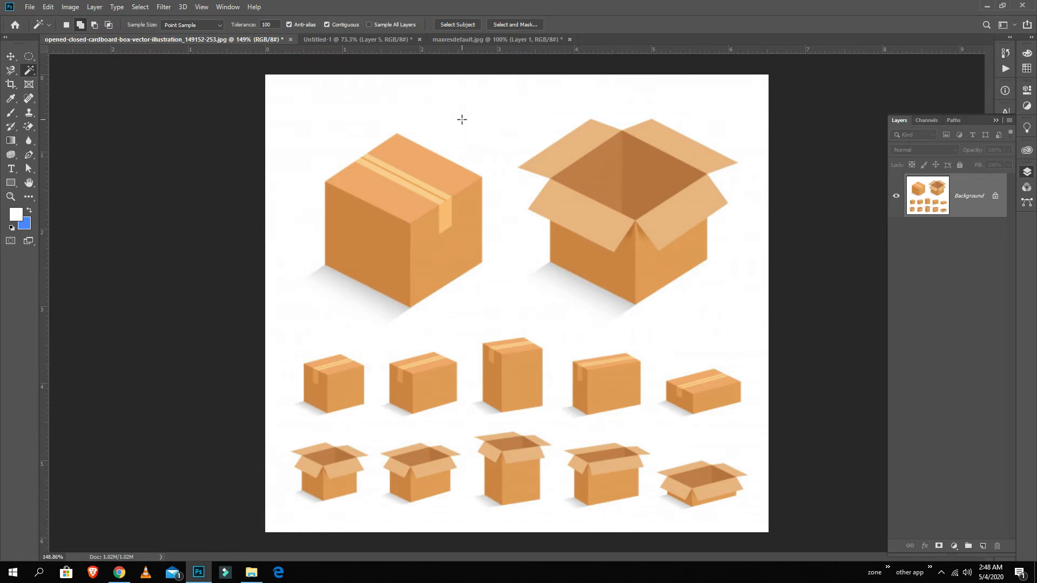
left_click(460, 112)
left_click(984, 548)
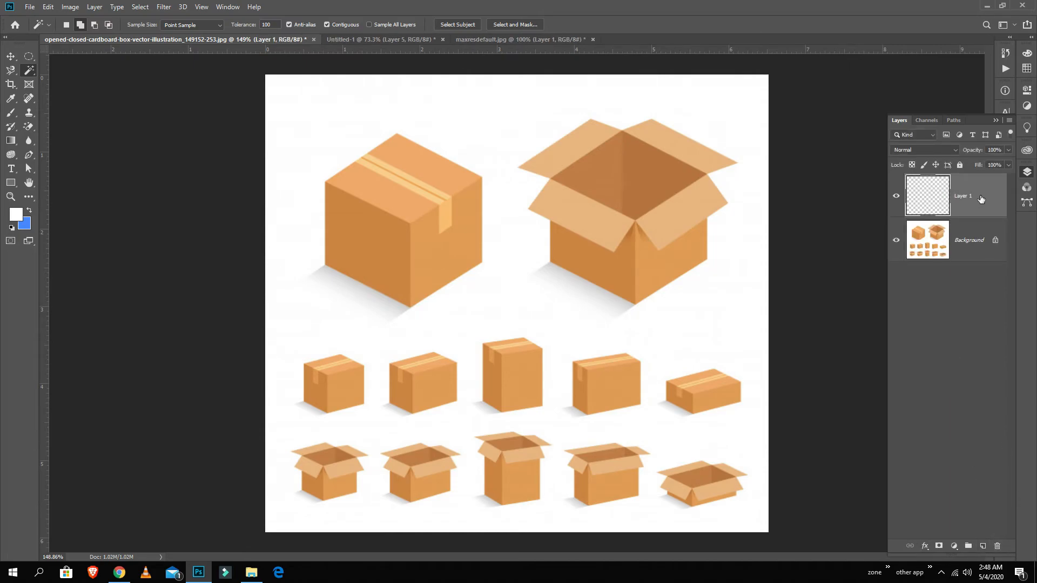
key("Delete")
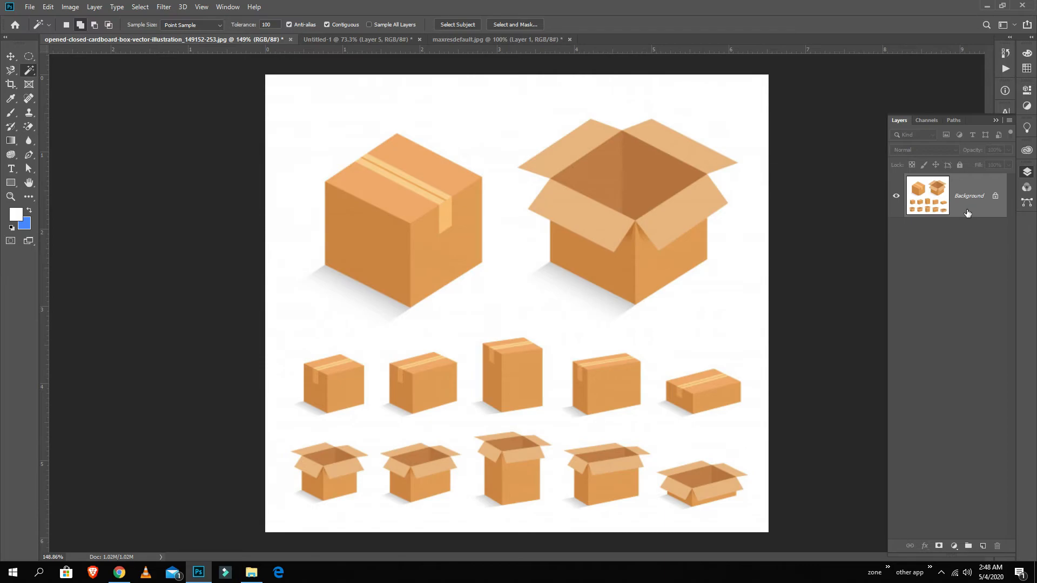
Step: Duplicate the Background layer, hide the original and erase the white surroundings of the boxes on the copy using the Magic Wand
left_click_drag(967, 207, 984, 547)
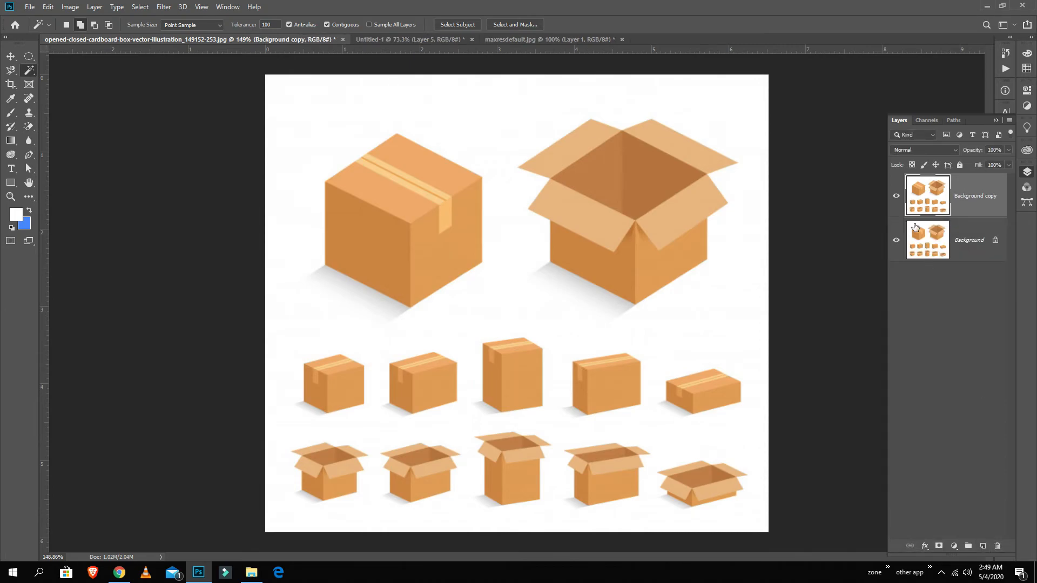
left_click(897, 241)
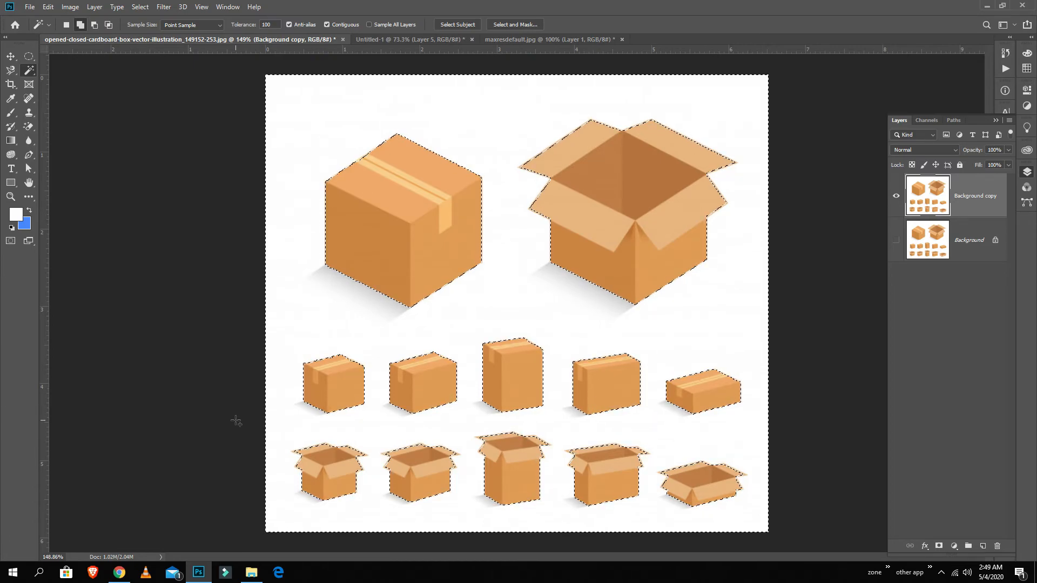
key("Delete")
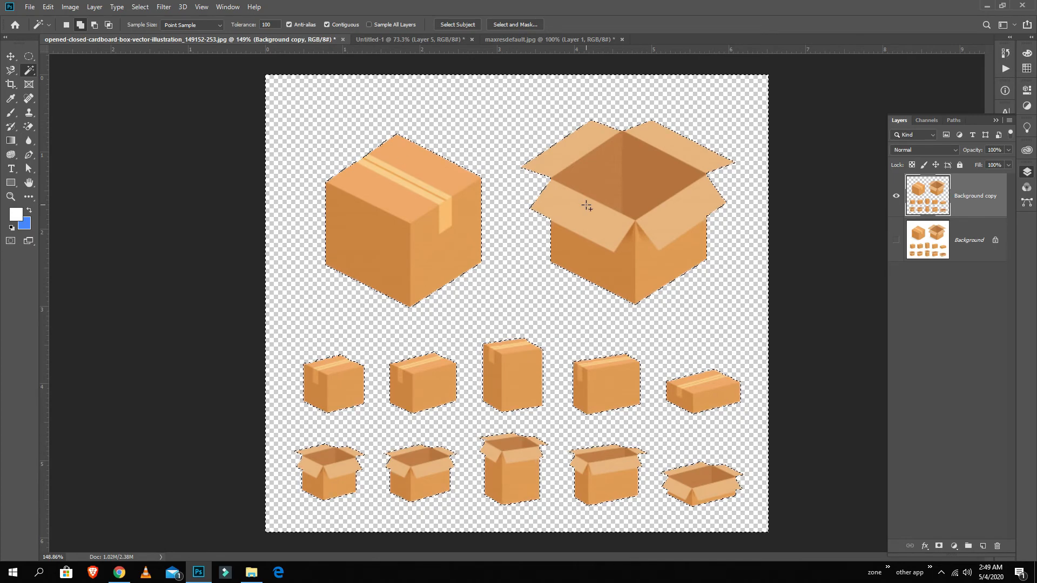
Step: Clear the selection and crop the canvas tightly around the large closed box
left_click(10, 84)
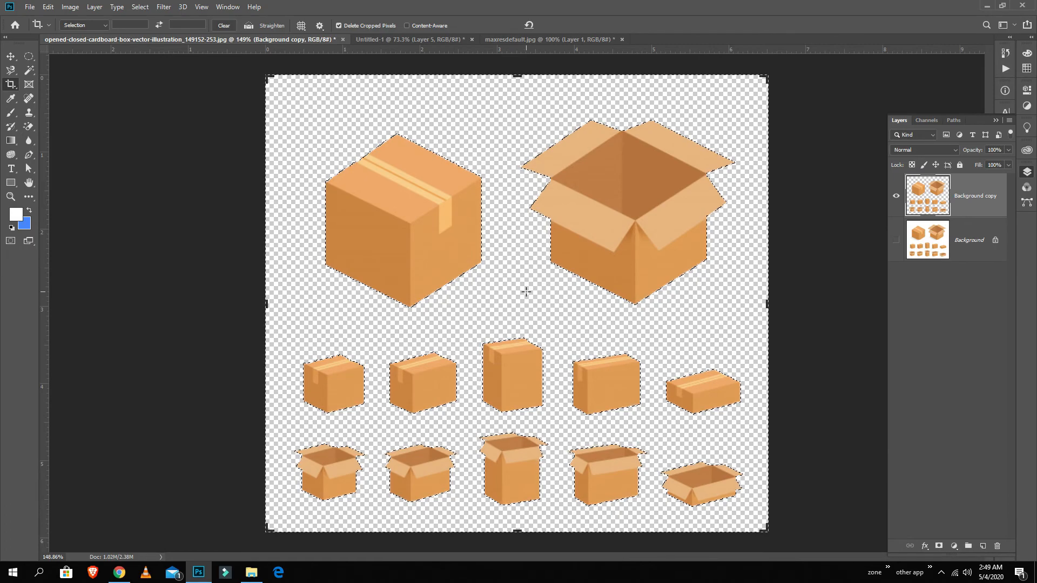
key("ctrl")
key("ctrl+d")
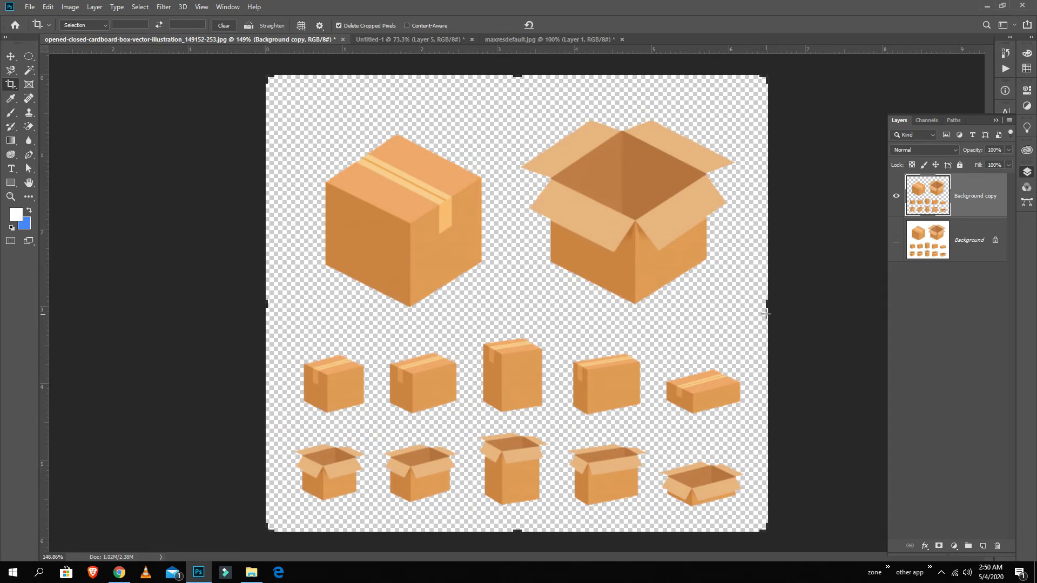
left_click_drag(769, 305, 769, 305)
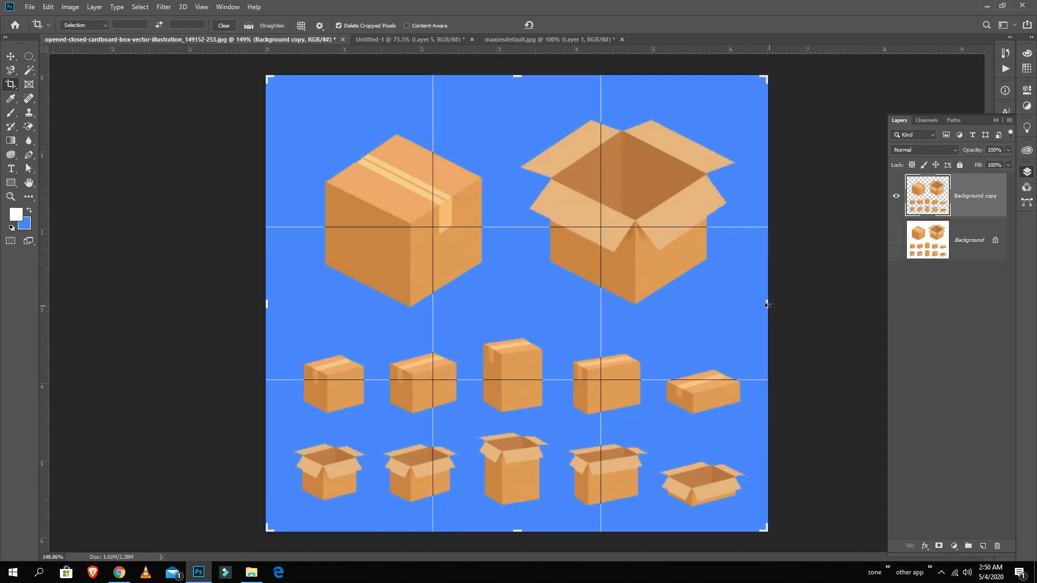
left_click_drag(769, 306, 642, 321)
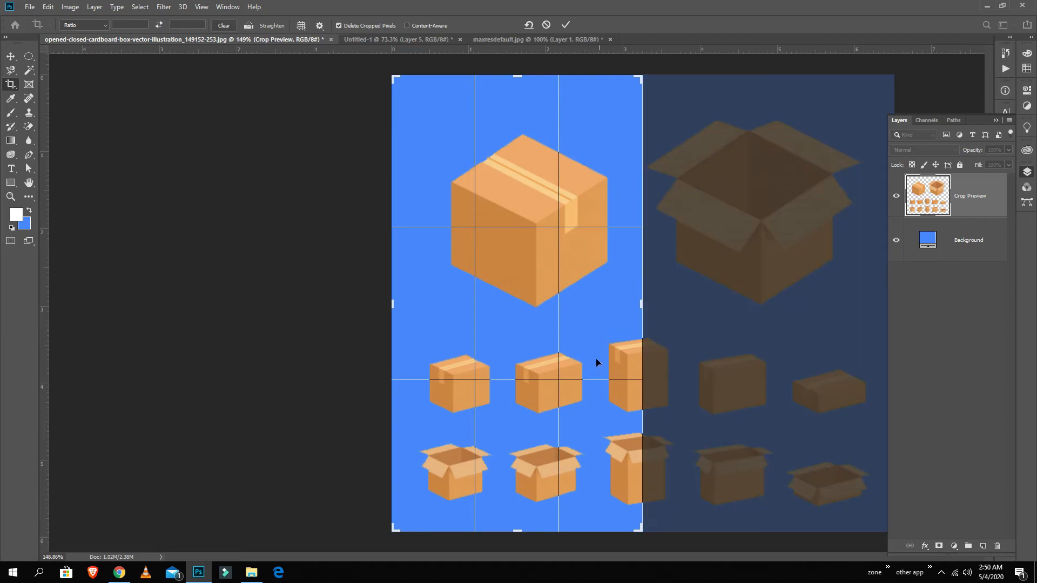
left_click_drag(517, 530, 531, 432)
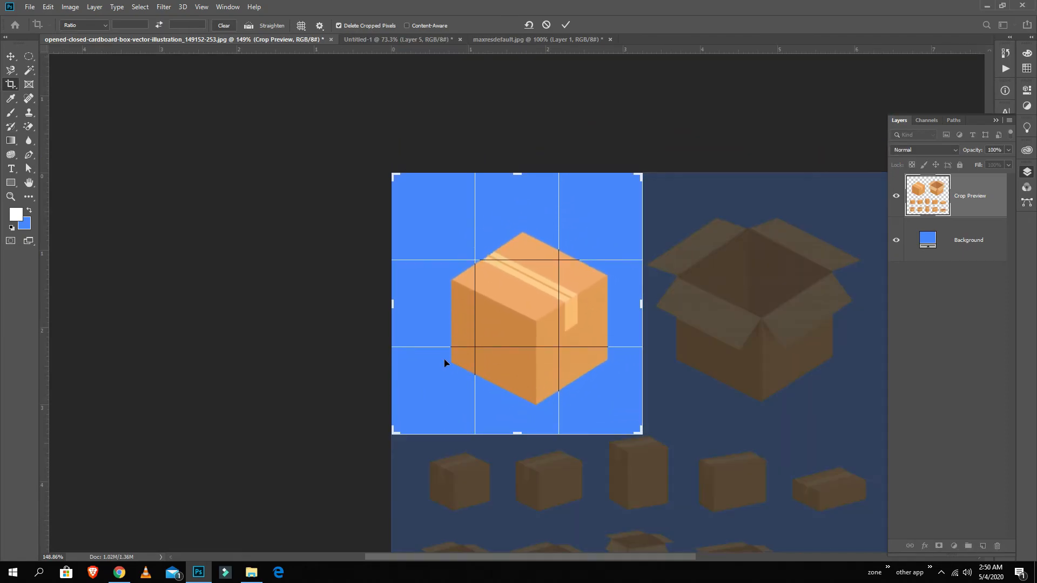
left_click_drag(392, 301, 402, 303)
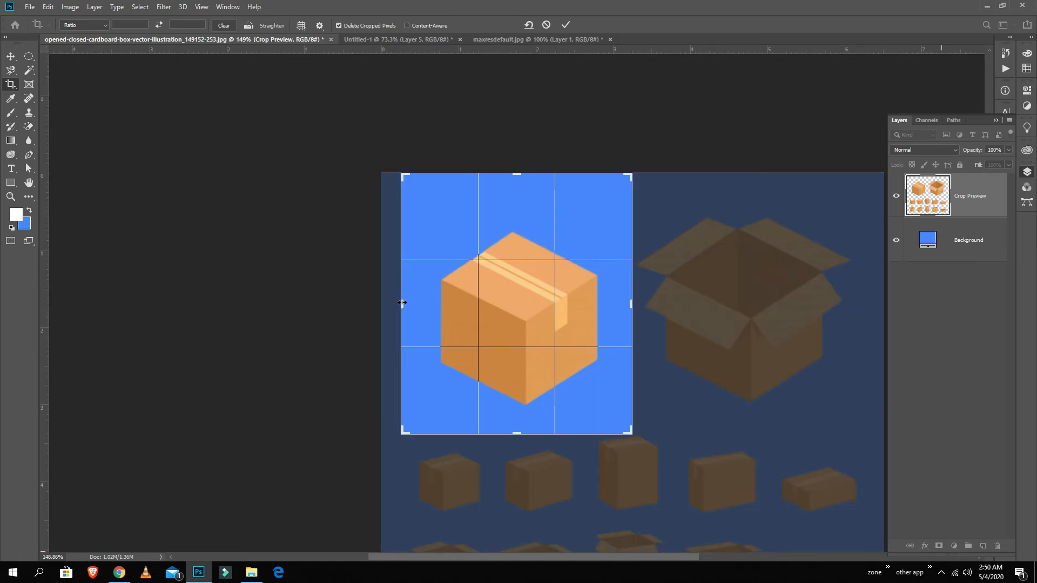
key("Return")
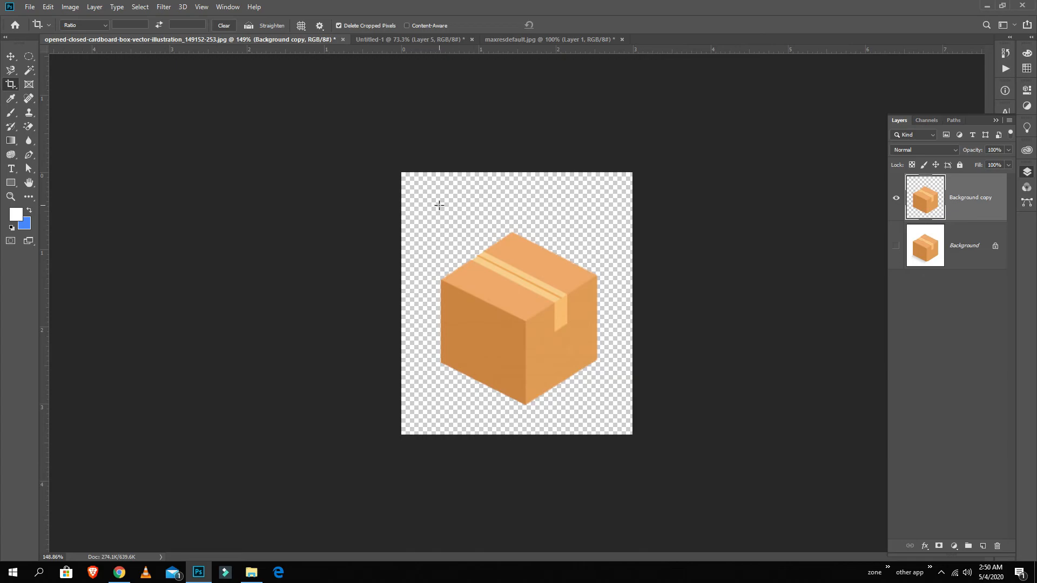
Step: Create a new 1000 x 1000 pixel document at 72 pixels/inch with a white background
left_click(29, 6)
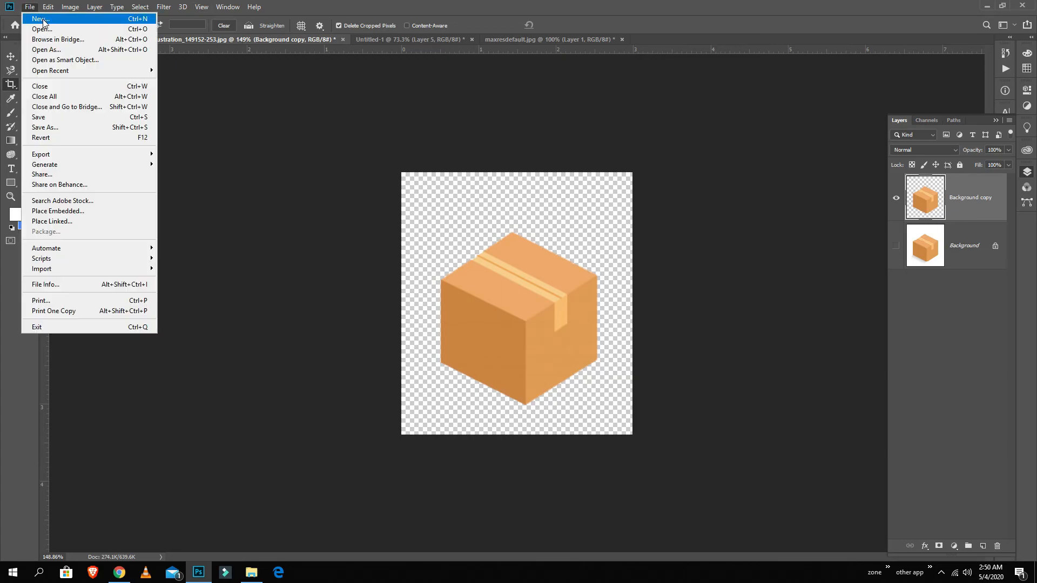
left_click(44, 22)
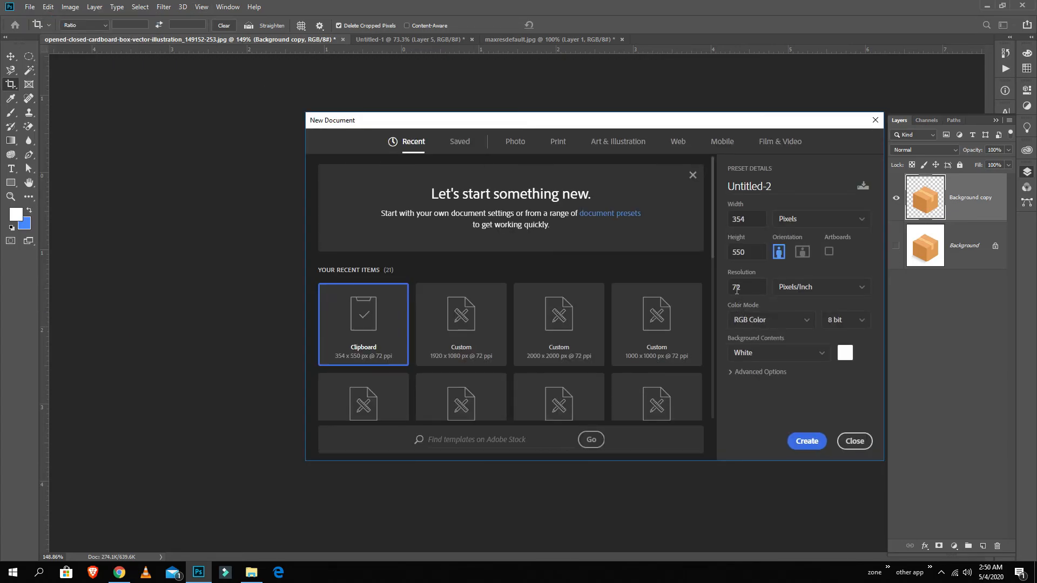
left_click(760, 218)
type("1000")
left_click(740, 251)
left_click(806, 440)
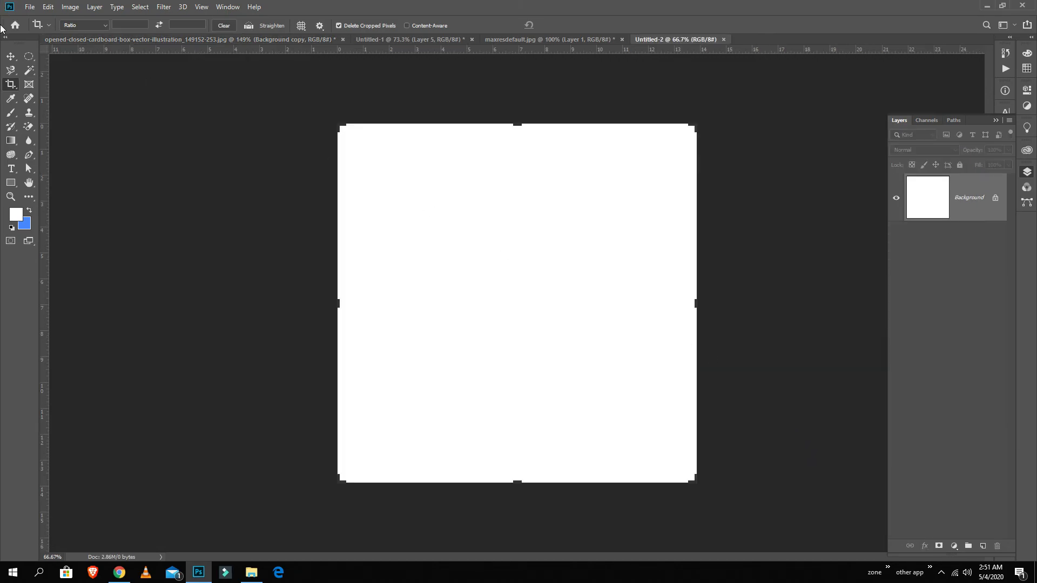
Step: Copy the portrait's Layer 1 from maxresdefault.jpg into the new document with the Move tool, placing the head near the canvas centre
left_click(9, 55)
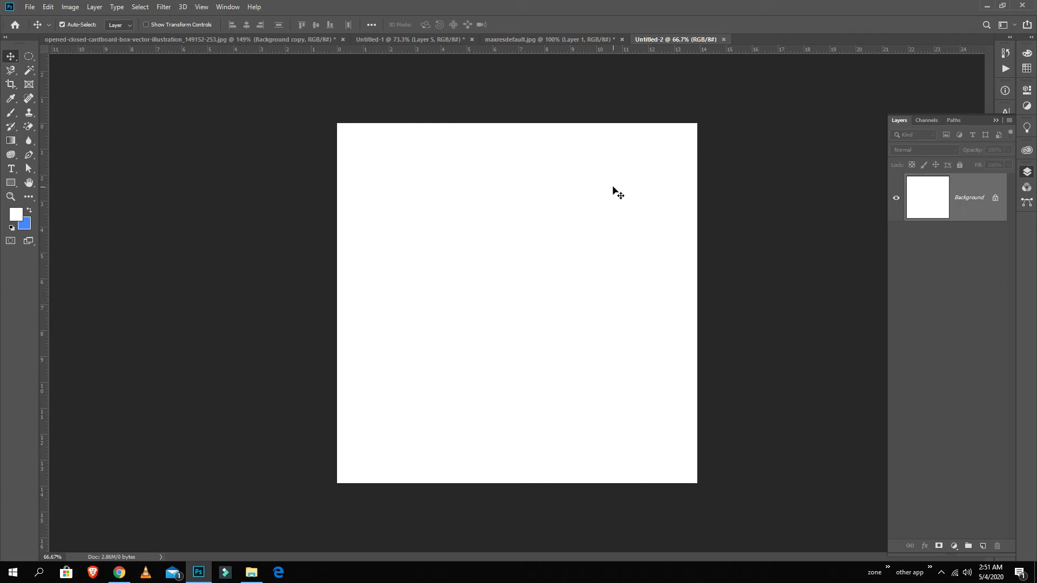
left_click(568, 41)
left_click_drag(602, 215, 529, 283)
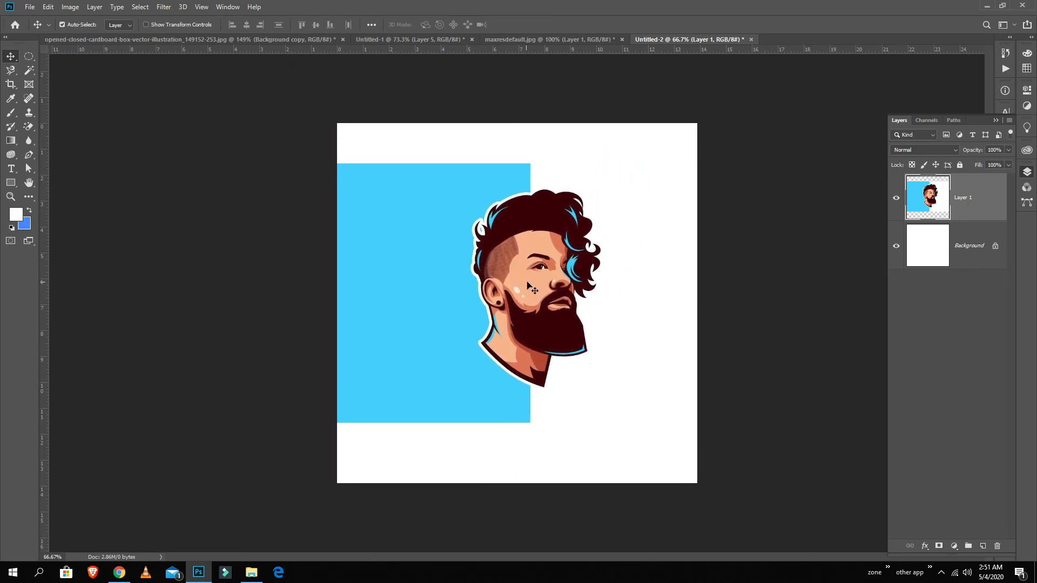
left_click_drag(643, 307, 636, 310)
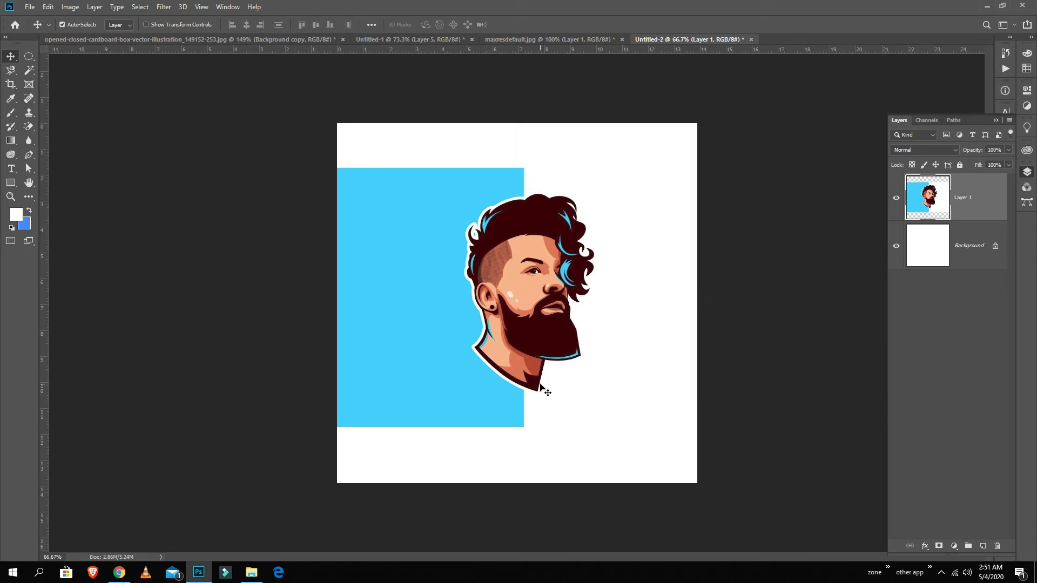
Step: Scale the portrait layer proportionally to about 144% so it covers the canvas, and shift it slightly to the left
key("ctrl+t")
left_click_drag(741, 168, 831, 117)
left_click_drag(753, 213, 746, 218)
left_click_drag(830, 121, 838, 117)
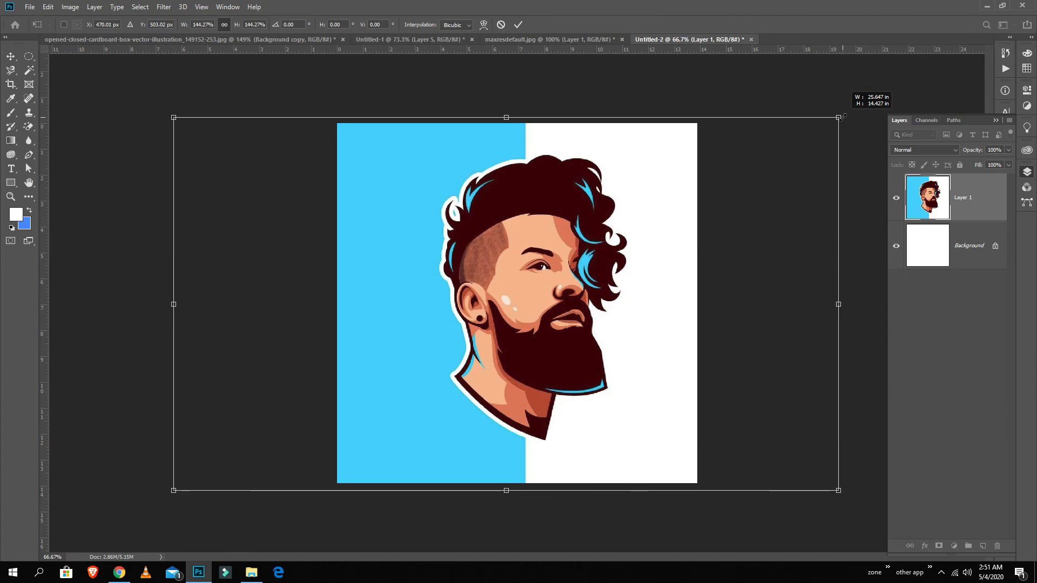
left_click_drag(792, 175, 790, 174)
key("Return")
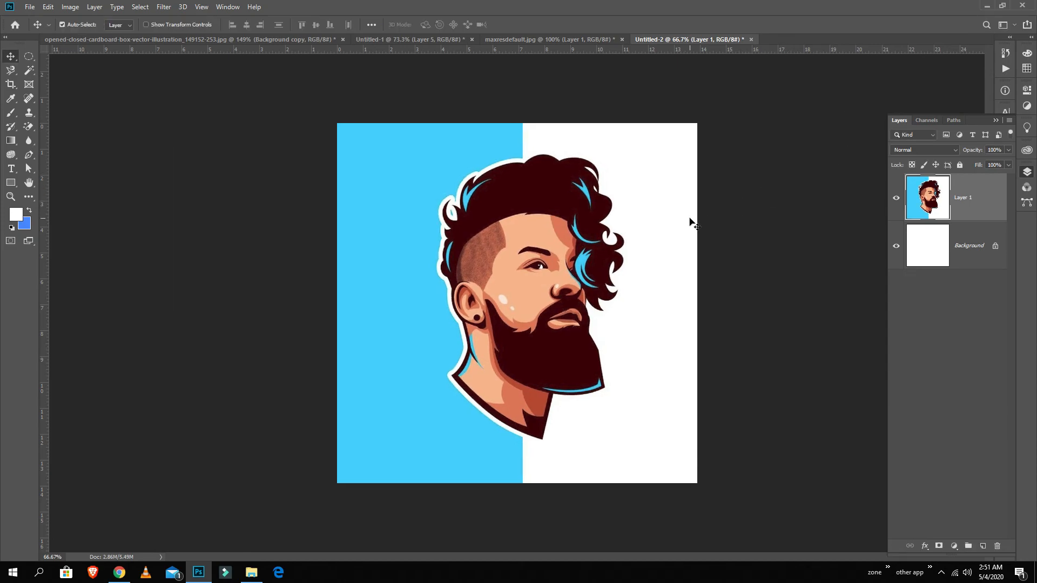
left_click_drag(569, 289, 561, 290)
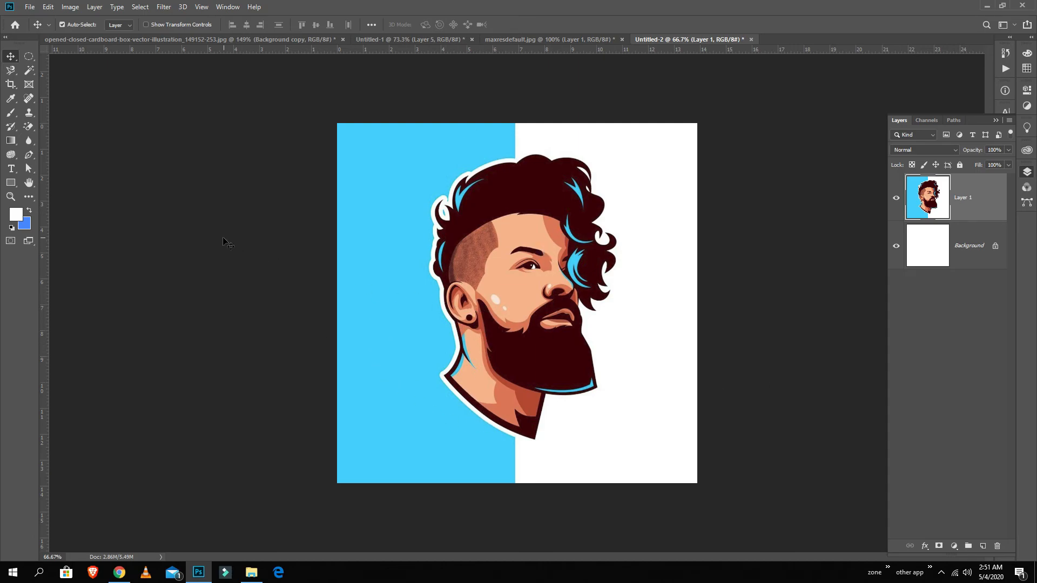
Step: Try cropping the portrait canvas closer to the head by pulling in its four edges, and undo the adjustments
left_click(11, 85)
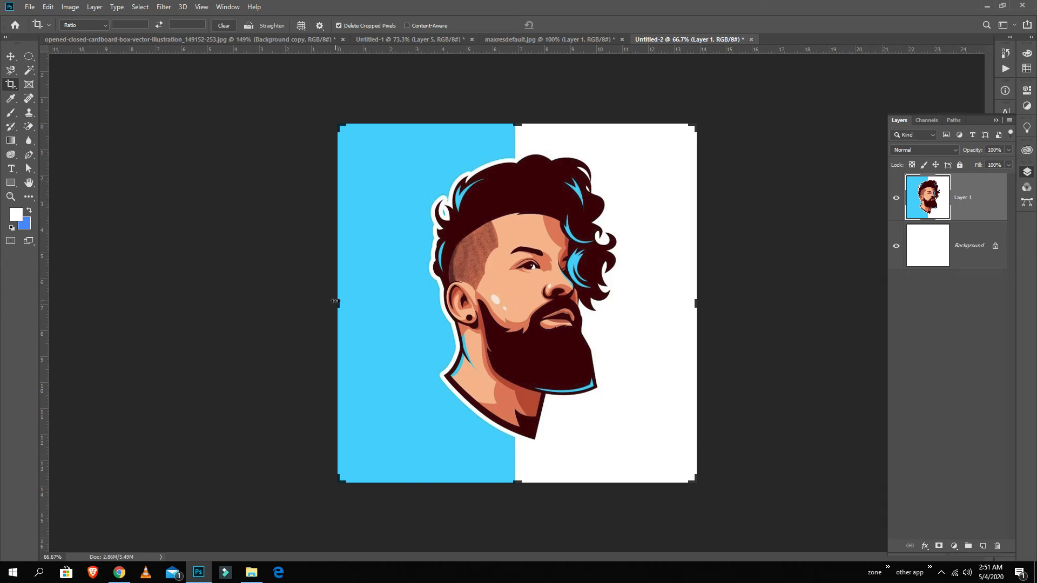
left_click_drag(335, 302, 378, 303)
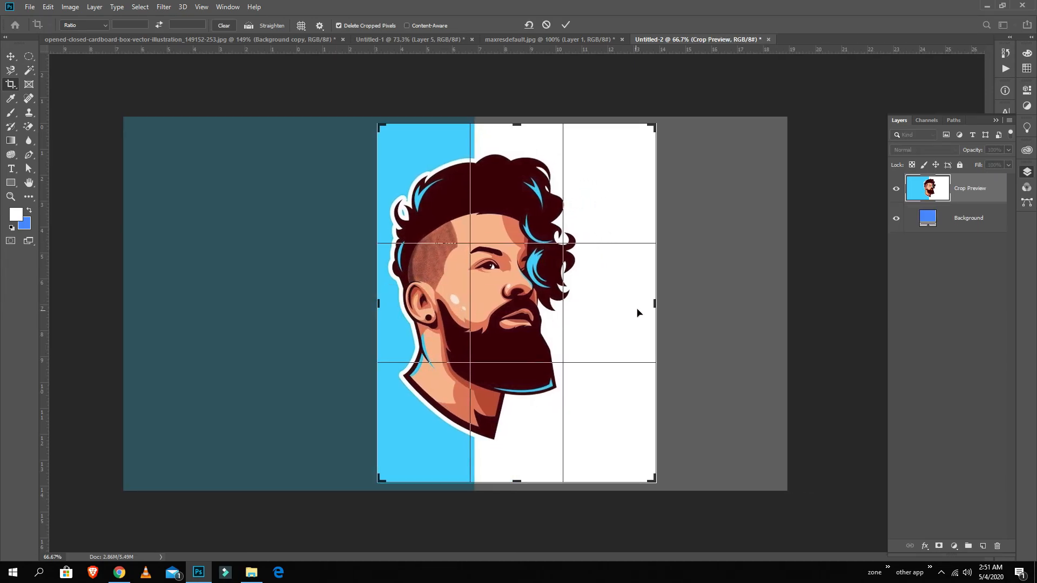
left_click_drag(656, 302, 623, 303)
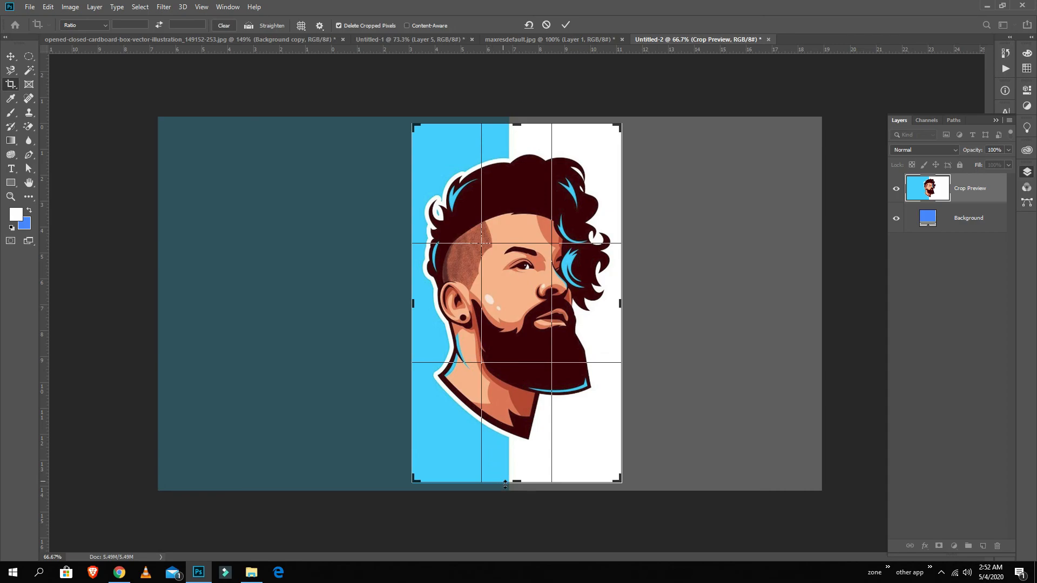
left_click_drag(521, 481, 529, 450)
left_click_drag(516, 142, 513, 147)
key("ctrl+z")
key("ctrl+z")
key("ctrl+z")
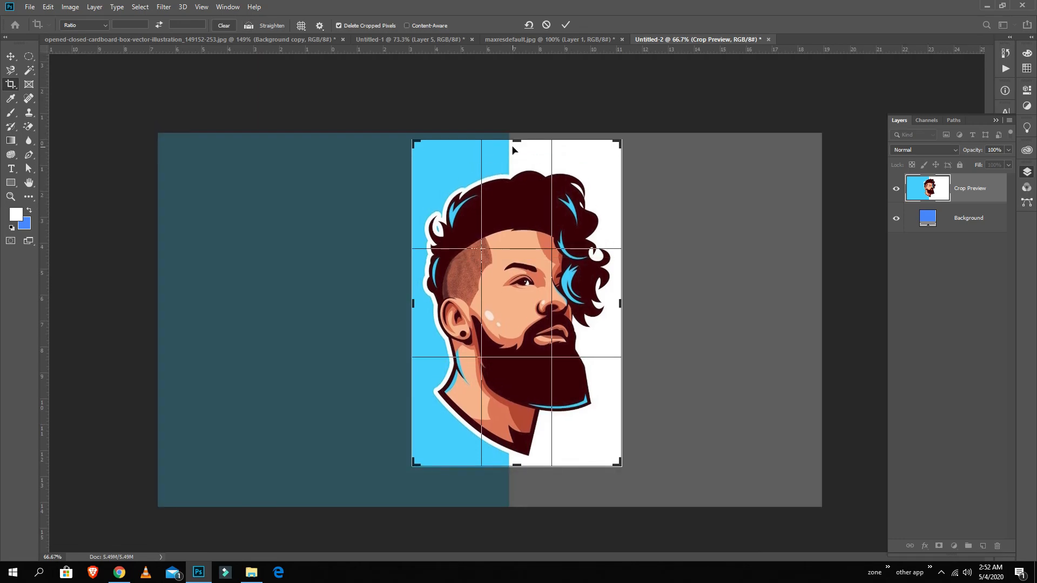
key("Return")
left_click_drag(340, 309, 365, 310)
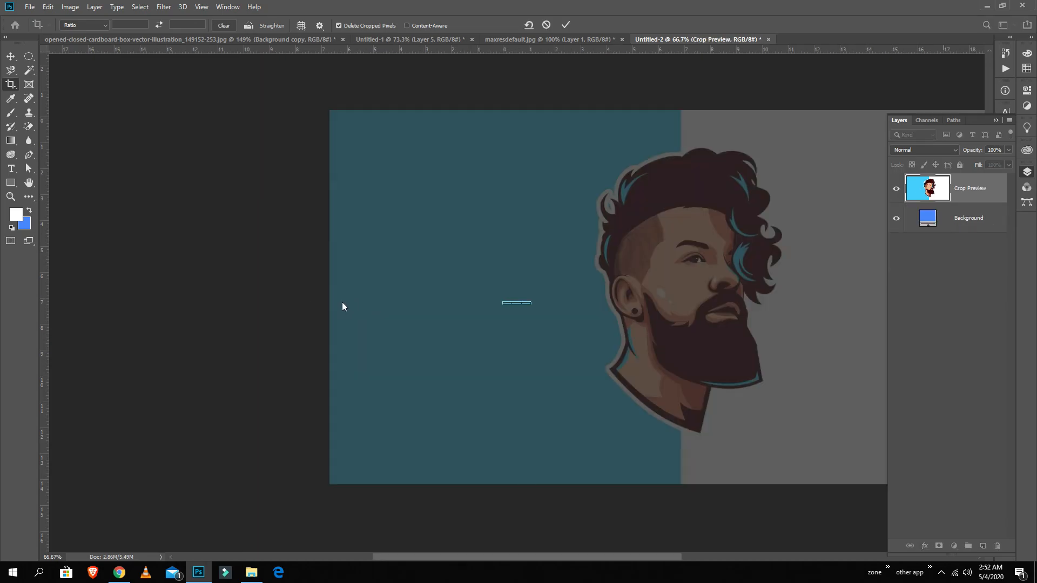
key("Escape")
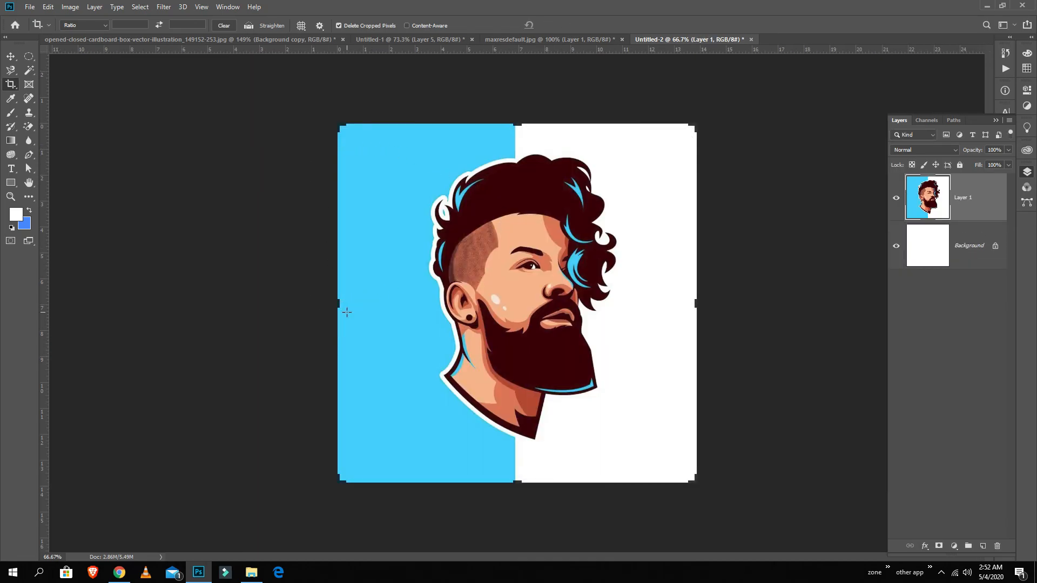
left_click_drag(339, 305, 373, 307)
key("Escape")
Step: Try a freehand crop closely framing the whole head and neck, and undo the applied crop
left_click_drag(406, 145, 633, 462)
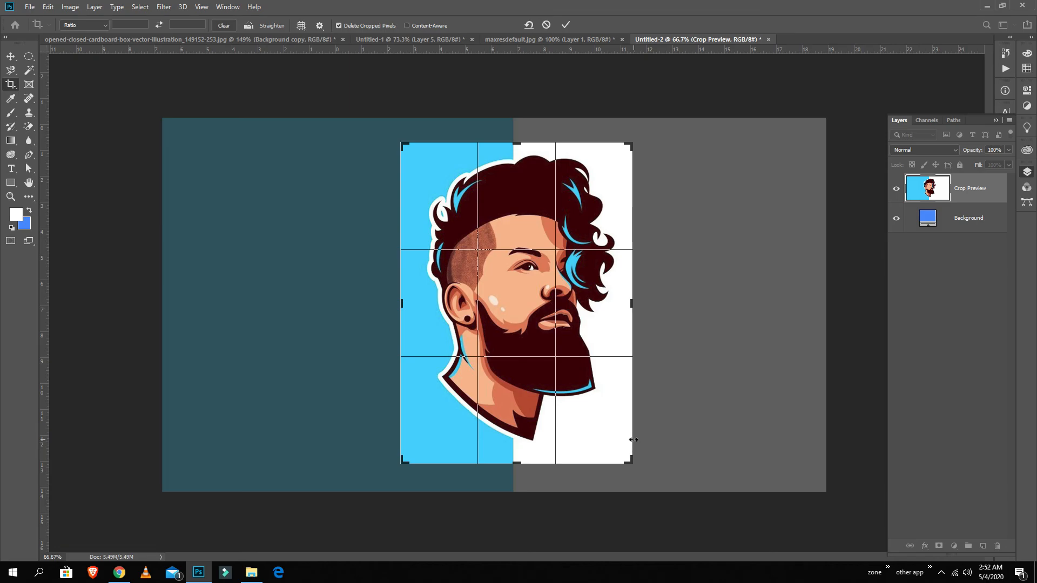
key("Return")
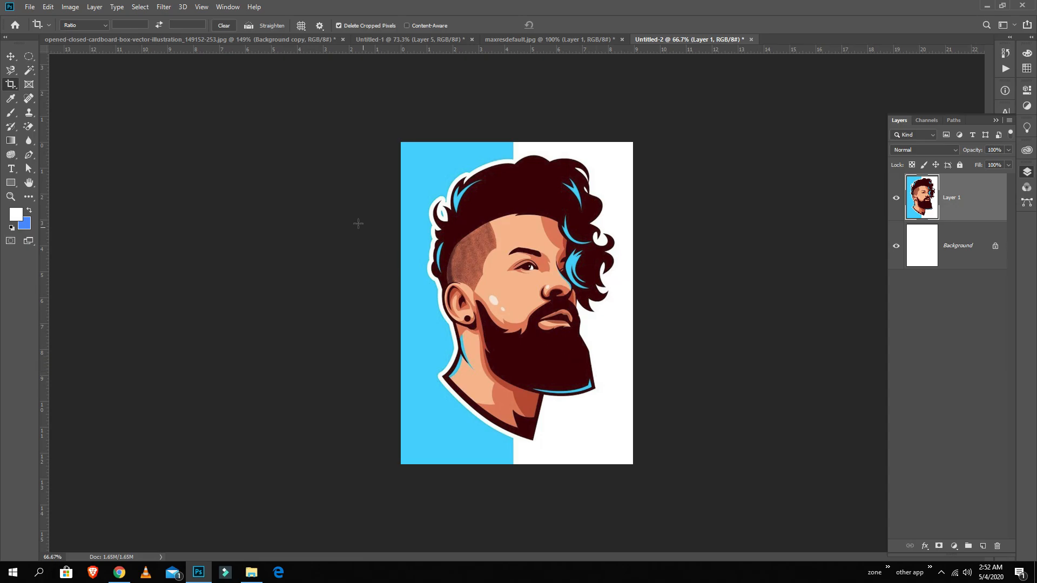
left_click(68, 9)
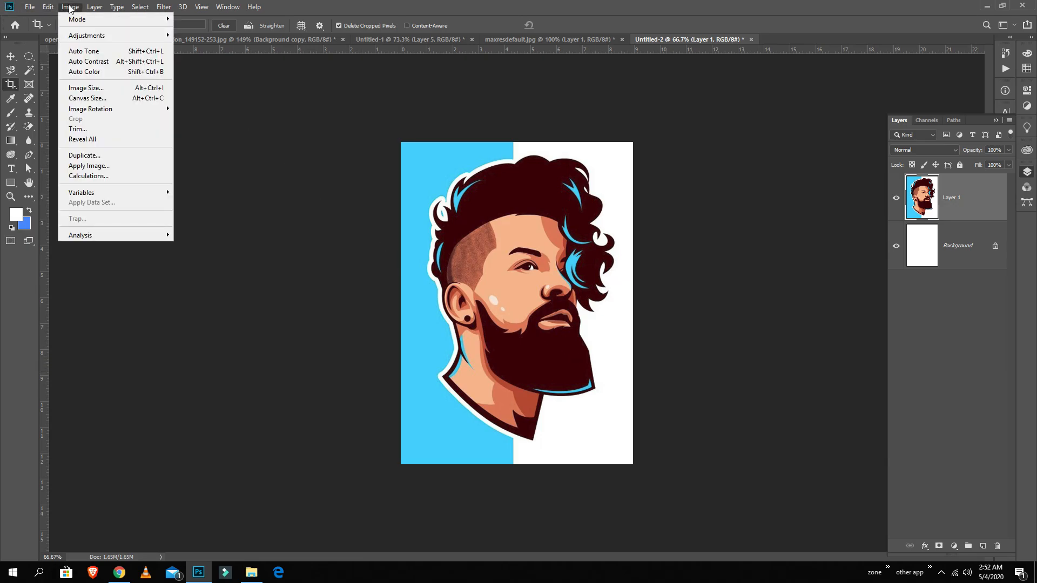
left_click(288, 5)
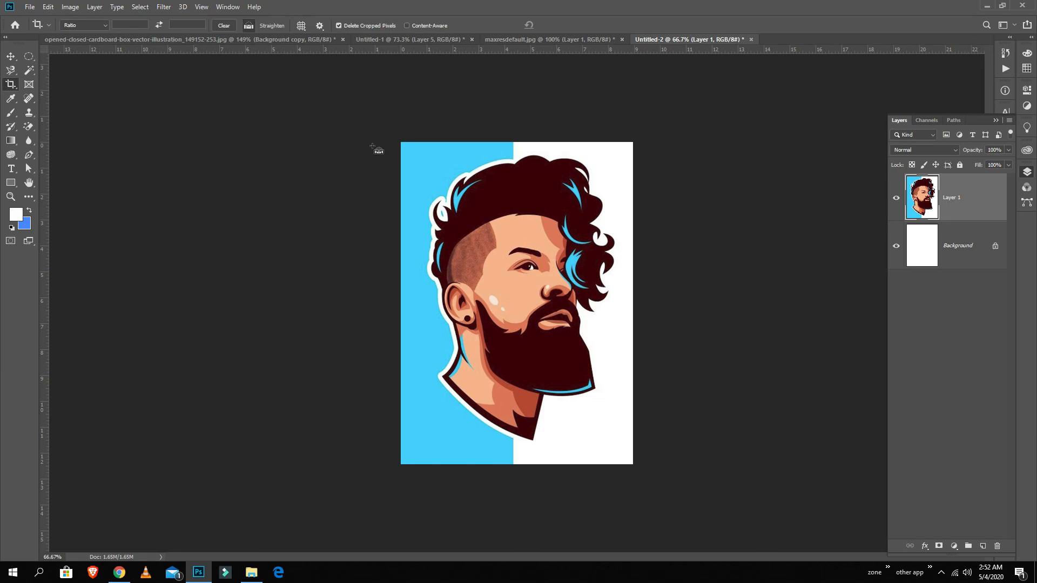
key("ctrl+z")
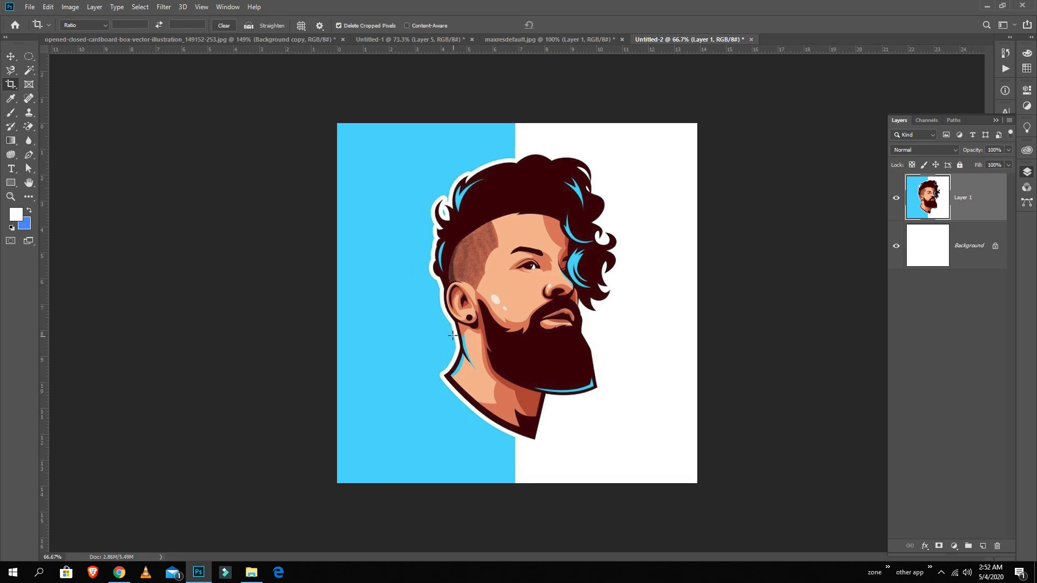
Step: Crop both sides of the portrait canvas close to the head, to about 605 px wide, keeping the full height
left_click(382, 314)
left_click_drag(339, 301, 373, 302)
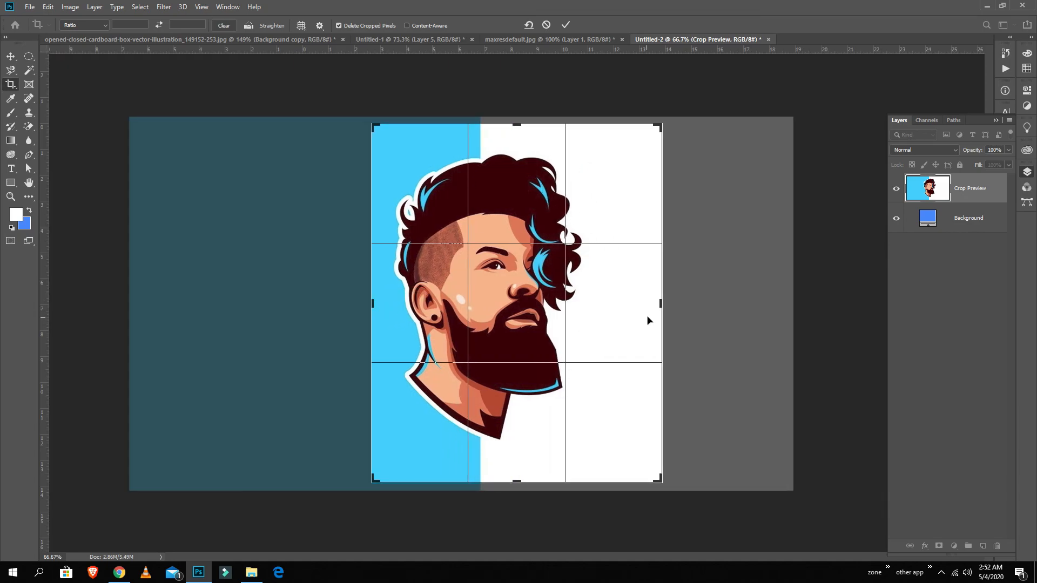
left_click_drag(660, 317, 616, 314)
key("Return")
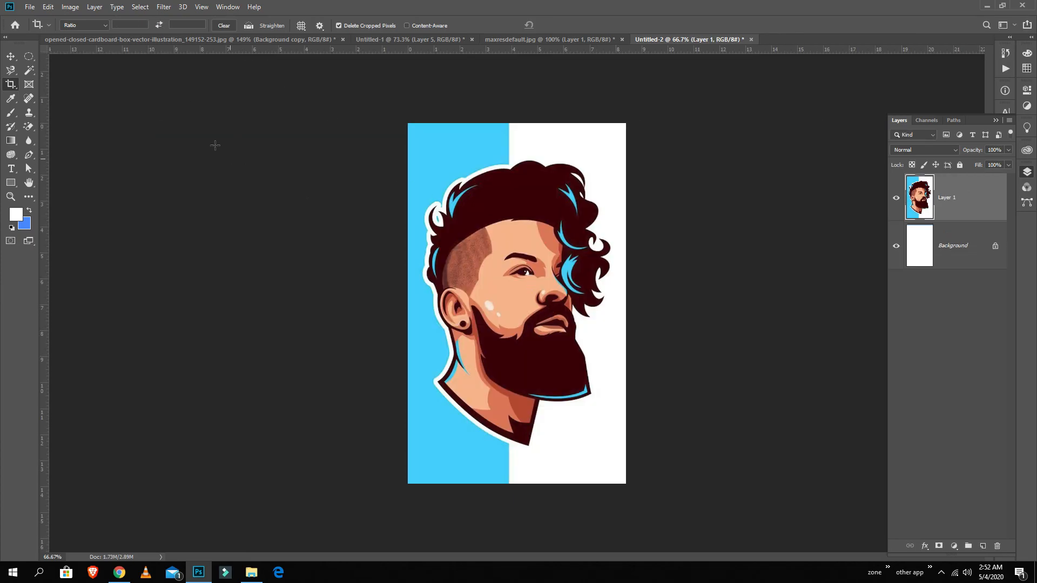
Step: Resize the cropped image proportionally to a height of 1000 pixels, and return to the Crop tool
left_click(71, 6)
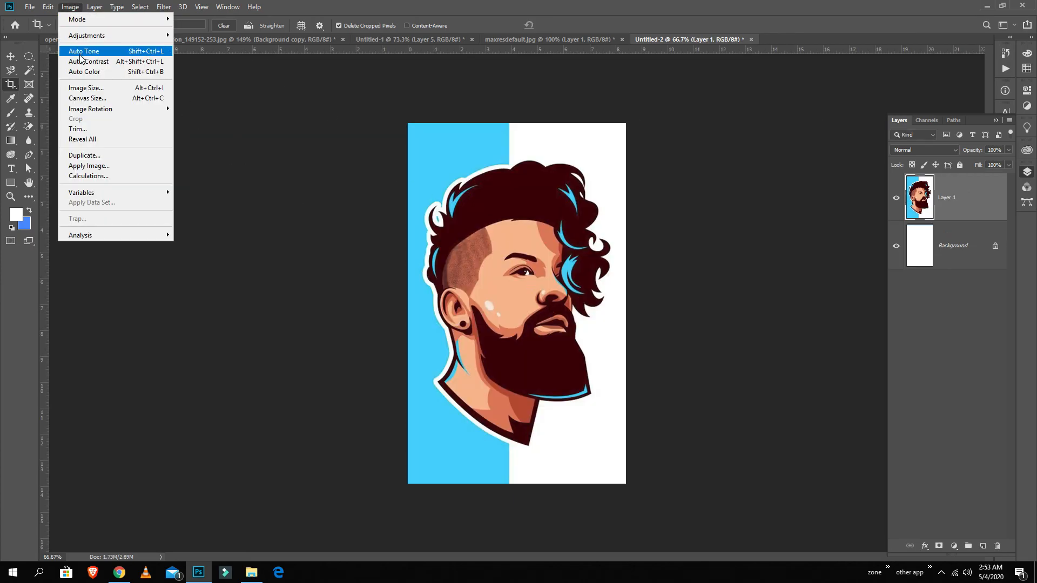
left_click(84, 88)
left_click(289, 178)
left_click(288, 161)
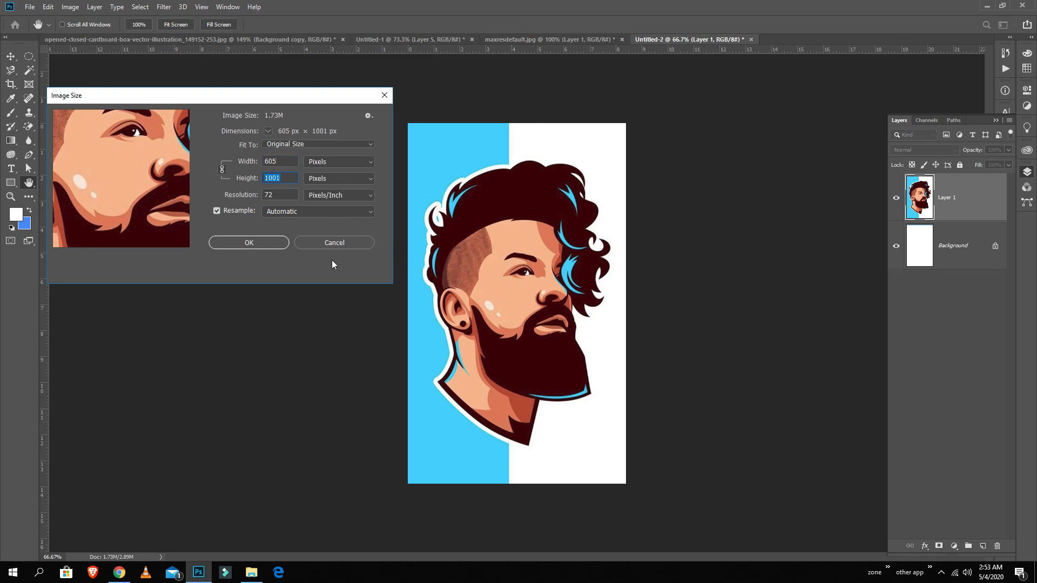
left_click(289, 178)
key("BackSpace")
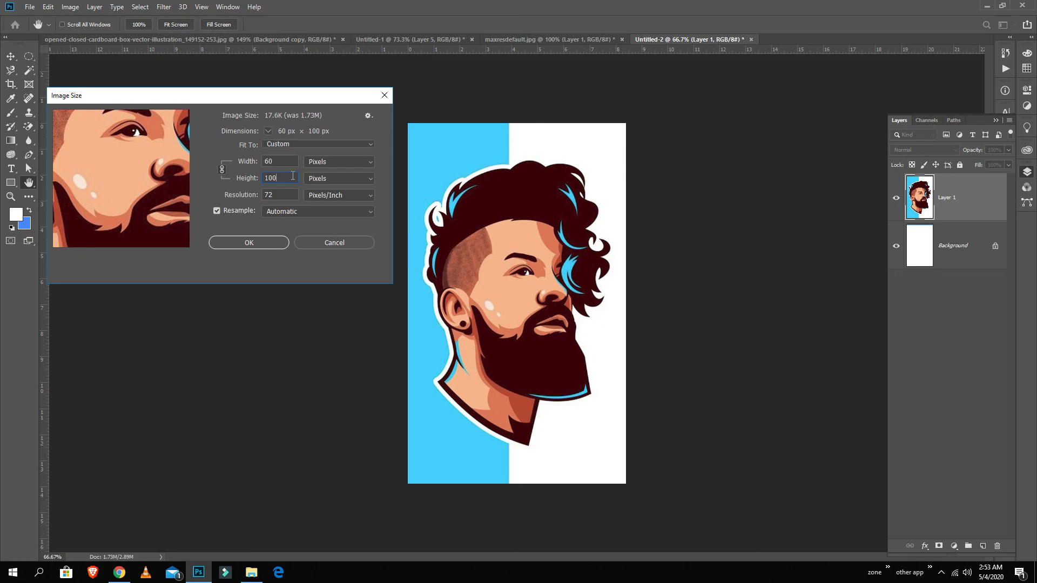
type("0")
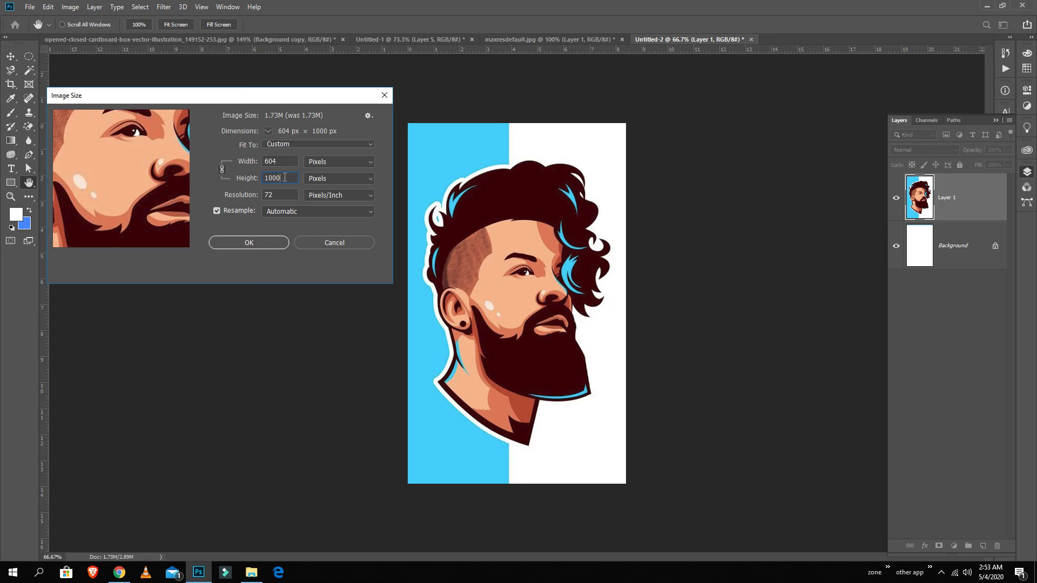
left_click(283, 242)
key("Return")
key("c")
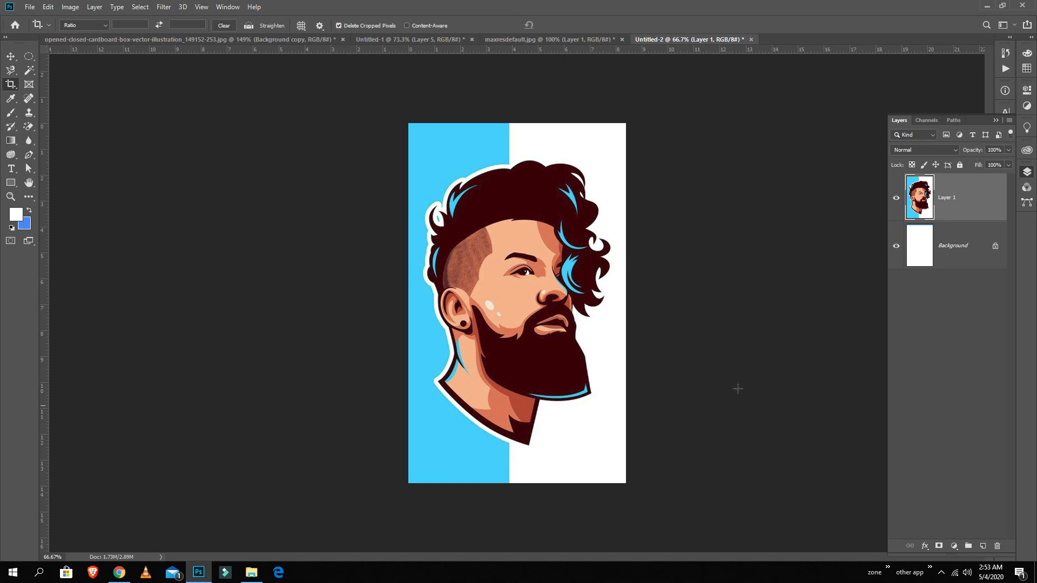